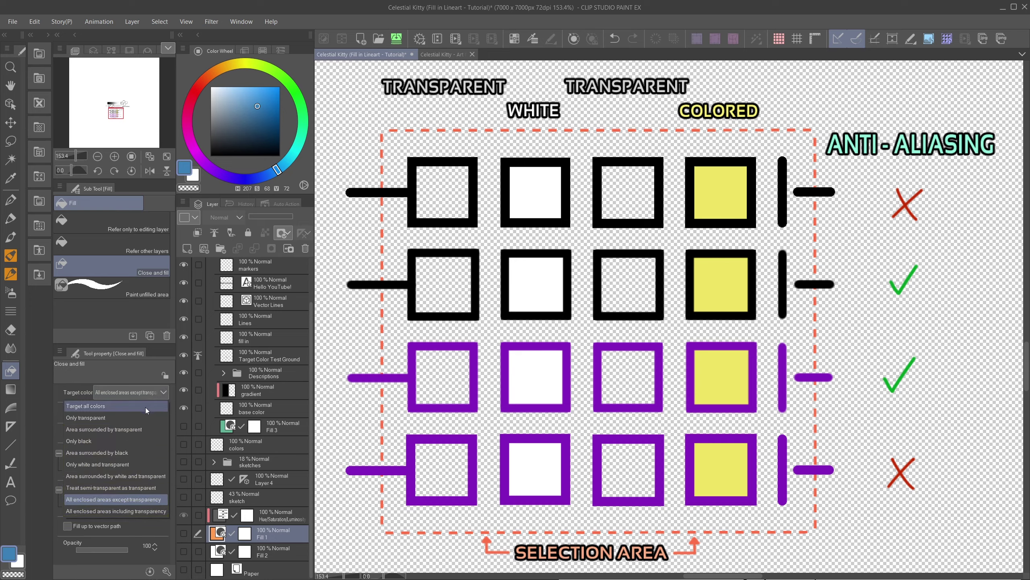
Set the target color of the Close and fill sub tool to Target all colors
click(145, 407)
click(160, 396)
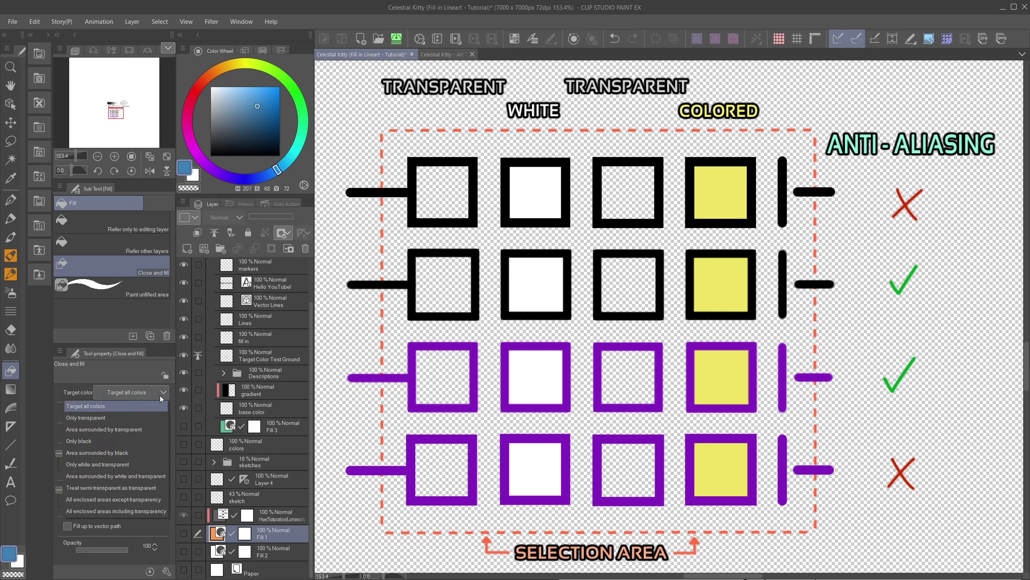
click(160, 395)
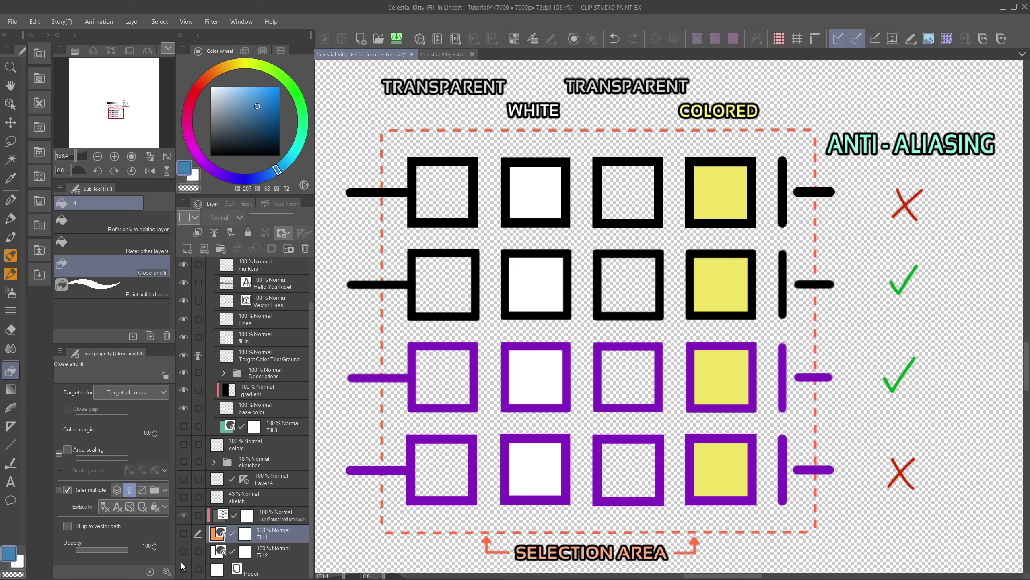
Show the green Fill 3 layer behind the test squares to check which areas are transparent, and hide it again
click(184, 426)
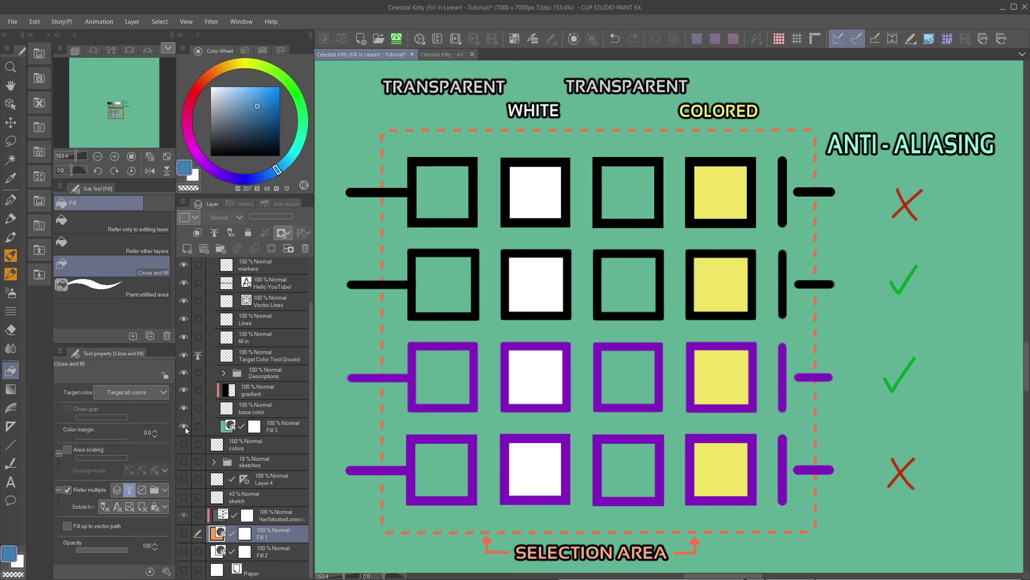
click(185, 426)
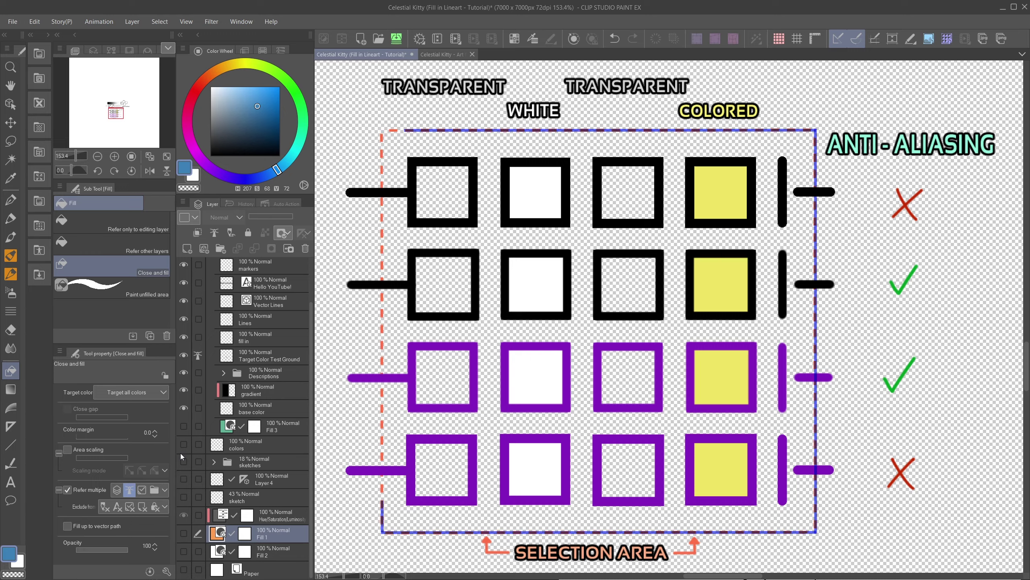
On the fill in layer, try Close and fill with Target all colors around the dashed selection area
click(164, 392)
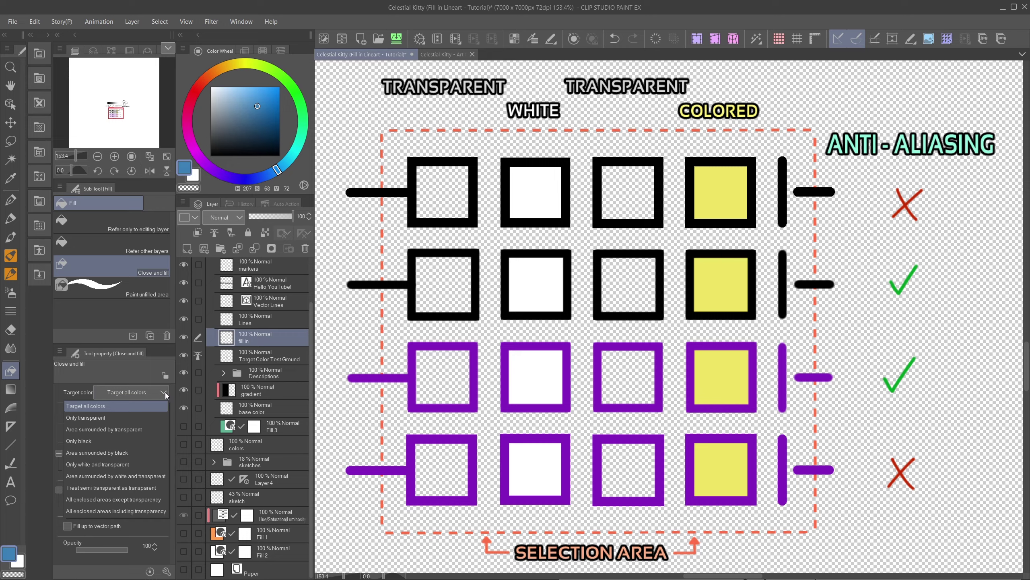
click(153, 409)
mouse_move(381, 134)
mouse_down()
mouse_move(377, 521)
mouse_move(636, 527)
mouse_move(819, 466)
mouse_move(818, 125)
mouse_up()
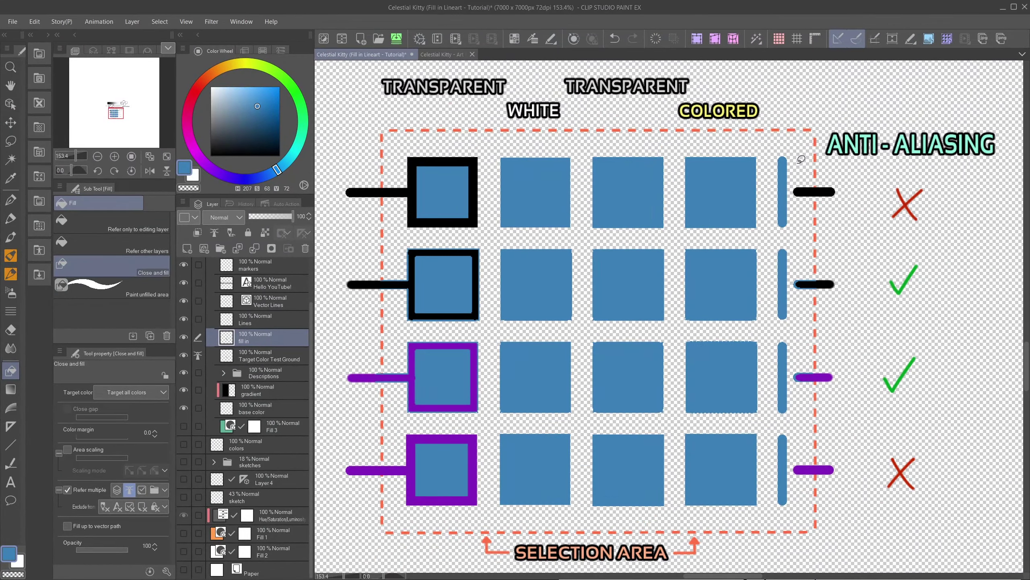
Undo the previous fill and try the Only transparent target color around the dashed selection area, undoing that fill too
click(157, 392)
click(148, 421)
key(ctrl+z)
mouse_move(383, 126)
mouse_down()
mouse_move(388, 527)
mouse_move(808, 527)
mouse_move(812, 128)
mouse_up()
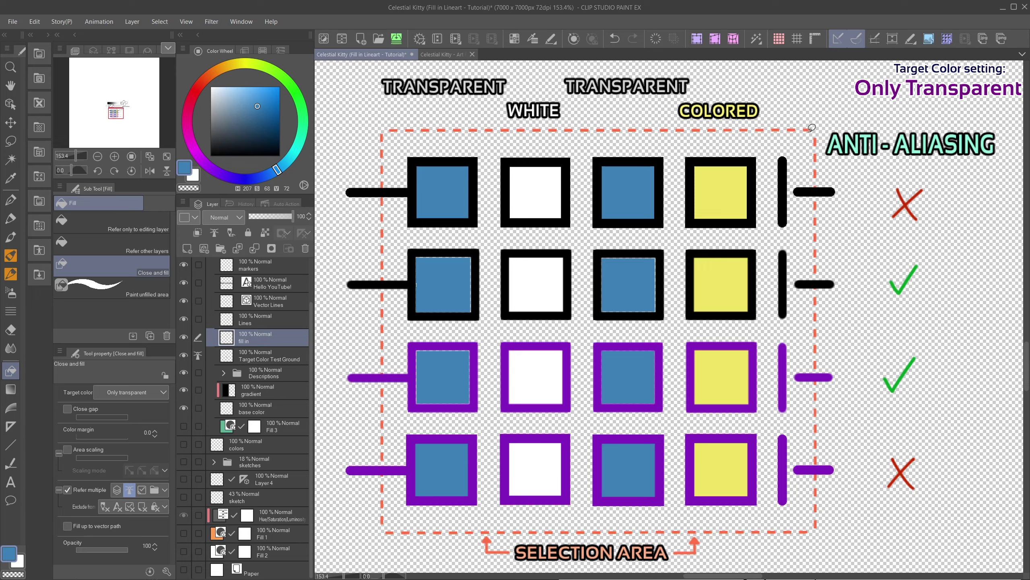
key(ctrl+z)
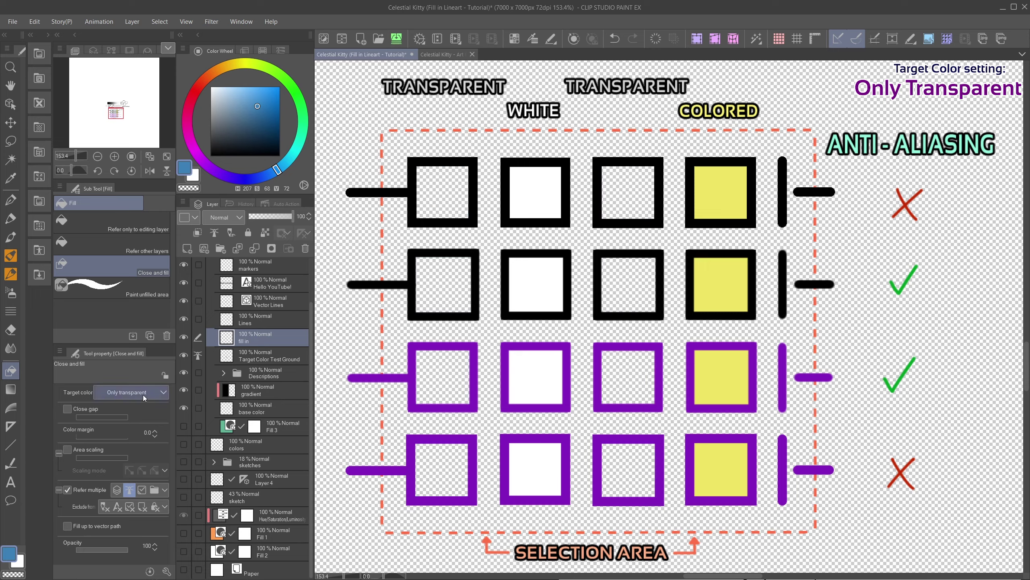
Try filling the dashed selection area with the target color set to Area surrounded by transparent
click(130, 391)
click(130, 411)
mouse_move(381, 130)
mouse_down()
mouse_move(382, 520)
mouse_move(449, 535)
mouse_move(795, 533)
mouse_move(815, 506)
mouse_move(820, 130)
mouse_up()
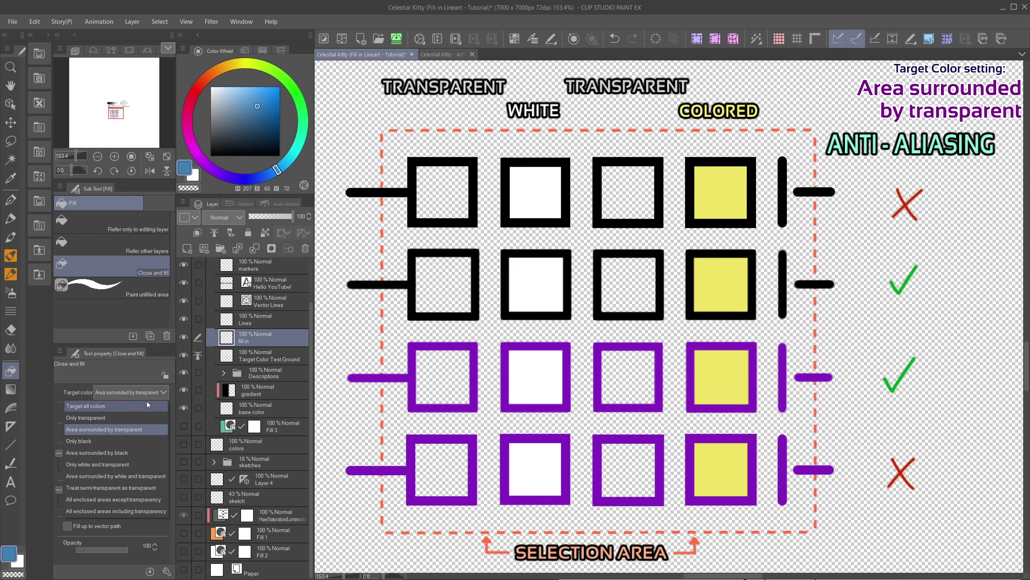
Set the target color to Only black, try enclosing the dashed selection area, and undo the fill
click(147, 401)
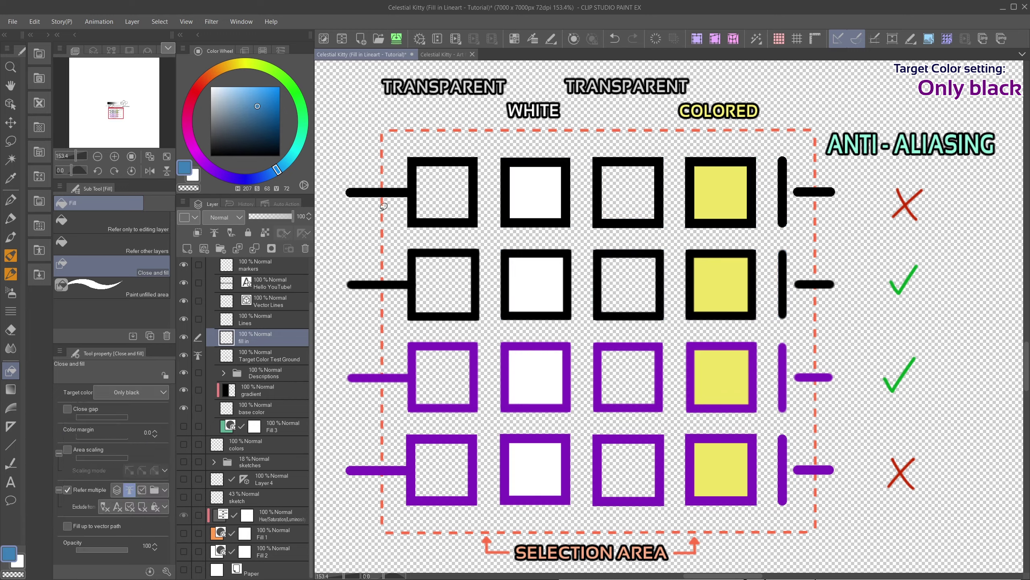
mouse_move(385, 129)
mouse_down()
mouse_move(394, 521)
mouse_move(607, 529)
mouse_move(814, 524)
mouse_move(799, 144)
mouse_up()
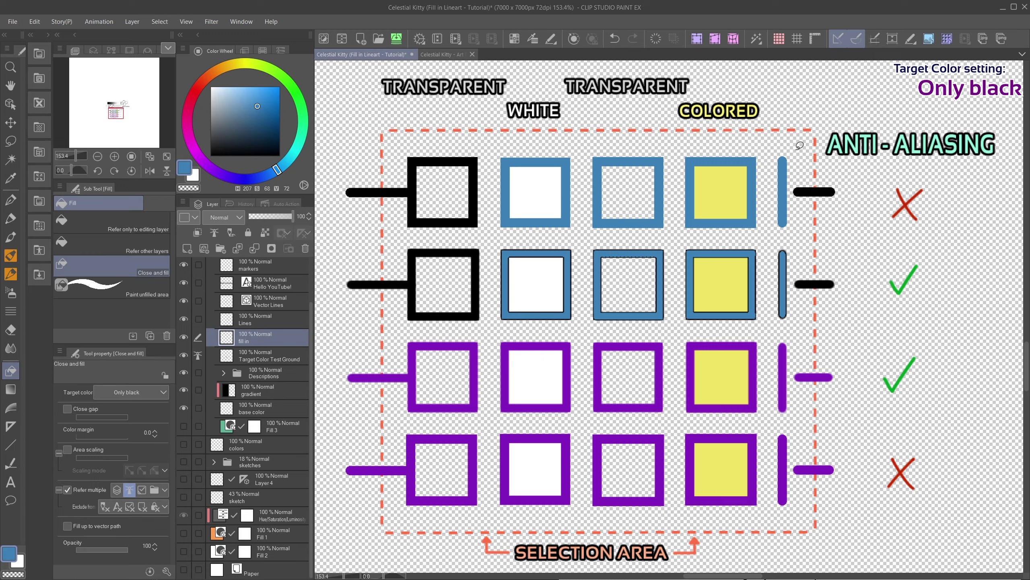
key(ctrl+z)
Set the target color to Area surrounded by black, try enclosing the dashed selection area, and undo the fill
click(131, 391)
click(84, 453)
mouse_move(388, 130)
mouse_down()
mouse_move(380, 264)
mouse_move(754, 524)
mouse_move(813, 384)
mouse_move(803, 138)
mouse_up()
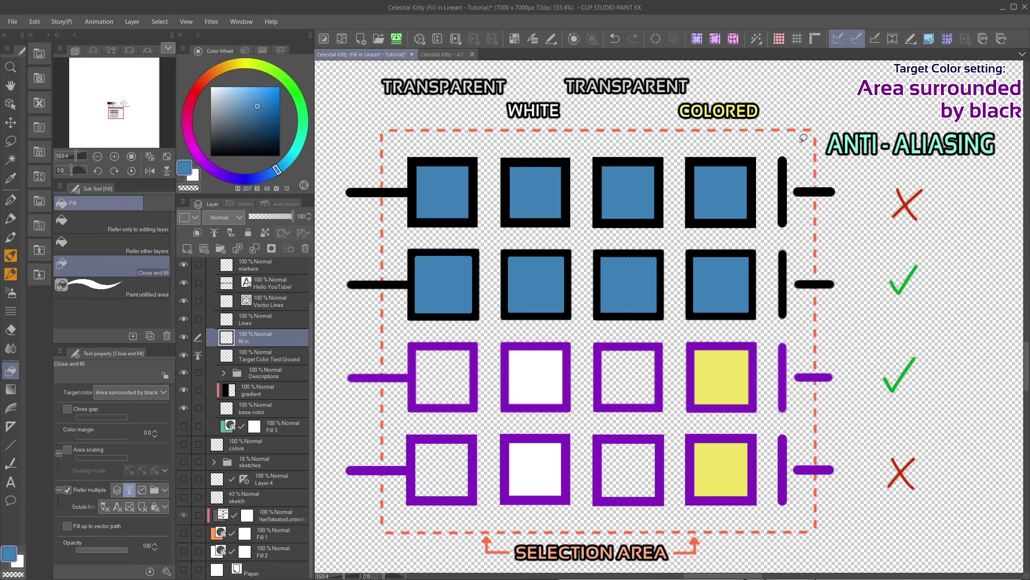
key(ctrl+z)
Set the target color to Only white and transparent, try enclosing the dashed selection area, and undo the fill
click(146, 392)
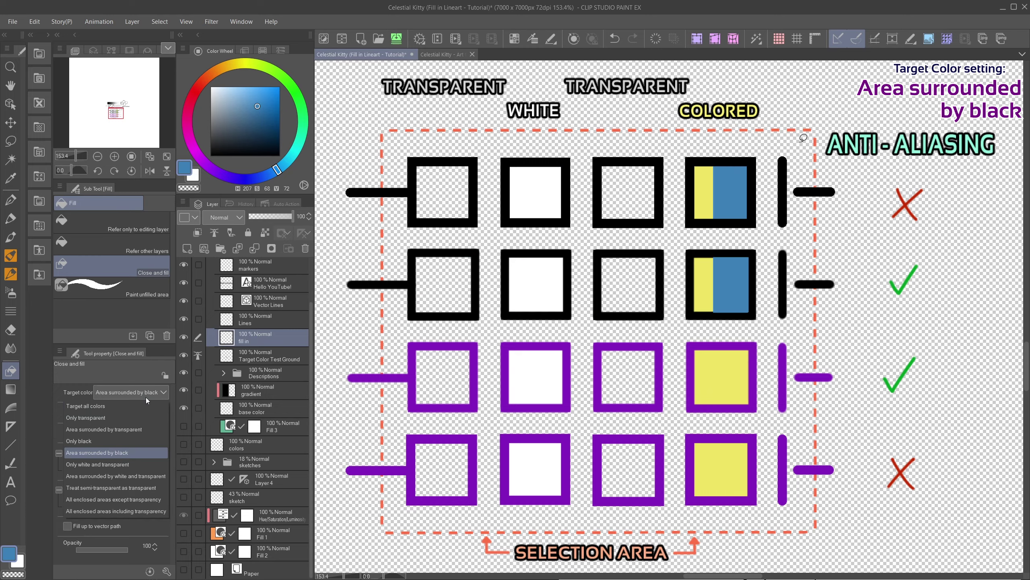
click(88, 468)
mouse_move(382, 131)
mouse_down()
mouse_move(624, 529)
mouse_move(818, 213)
mouse_move(803, 133)
mouse_up()
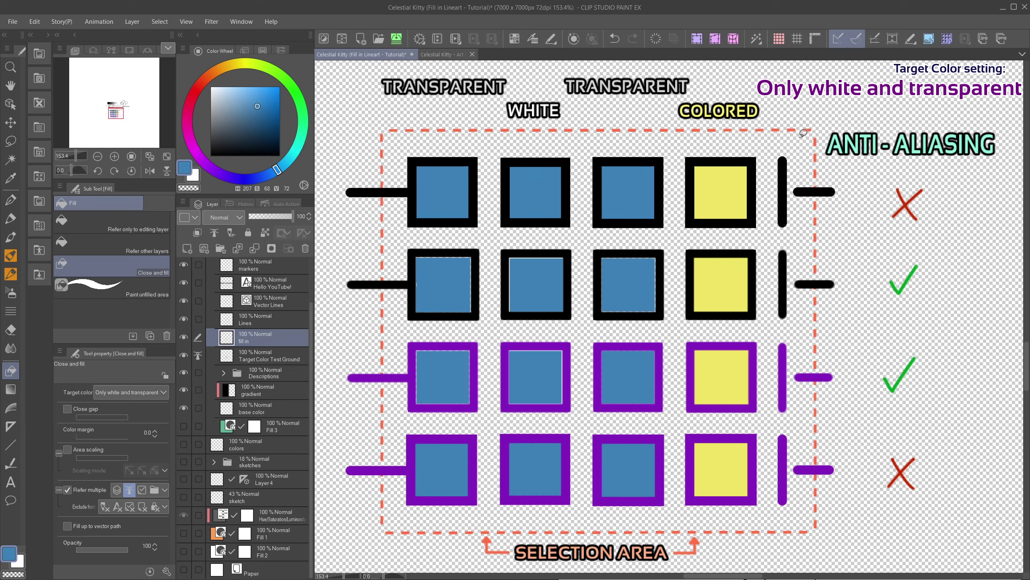
key(ctrl+z)
Set the target color to Area surrounded by white and transparent, try enclosing the dashed selection area, and undo the fill
click(146, 393)
click(94, 483)
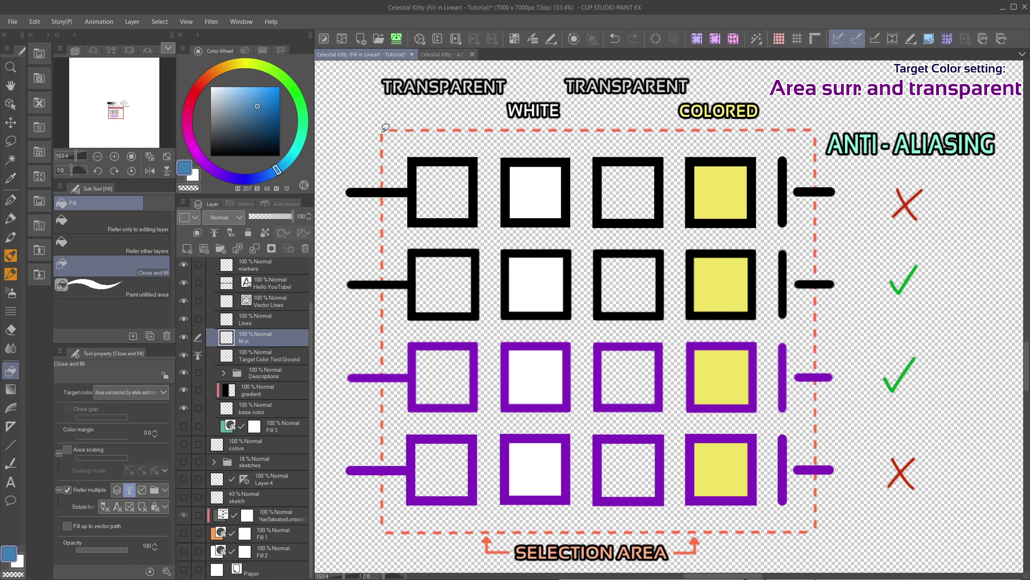
mouse_move(383, 131)
mouse_down()
mouse_move(383, 530)
mouse_move(551, 529)
mouse_move(762, 524)
mouse_move(818, 489)
mouse_move(804, 131)
mouse_up()
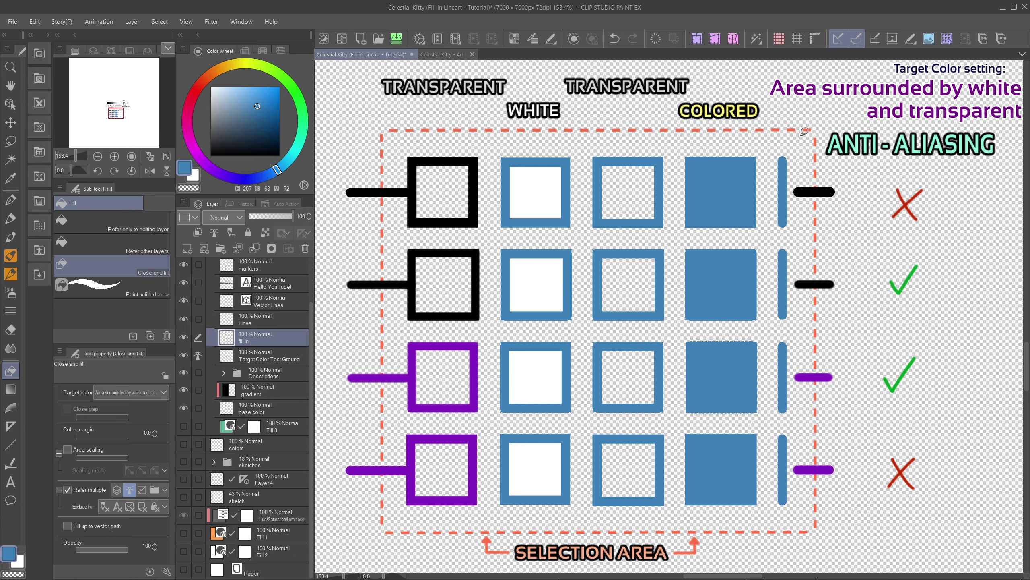
key(ctrl+z)
Set the target color to Treat semi-transparent as transparent, try enclosing the dashed selection area, and undo the fill
click(146, 392)
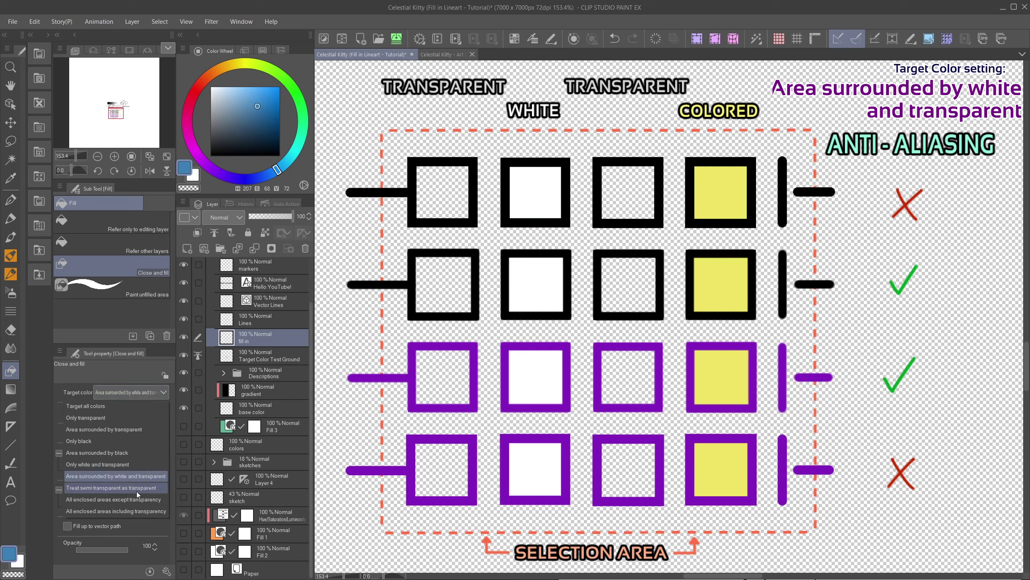
click(94, 467)
mouse_move(381, 130)
mouse_down()
mouse_move(383, 528)
mouse_move(767, 525)
mouse_move(827, 512)
mouse_move(813, 157)
mouse_move(788, 152)
mouse_up()
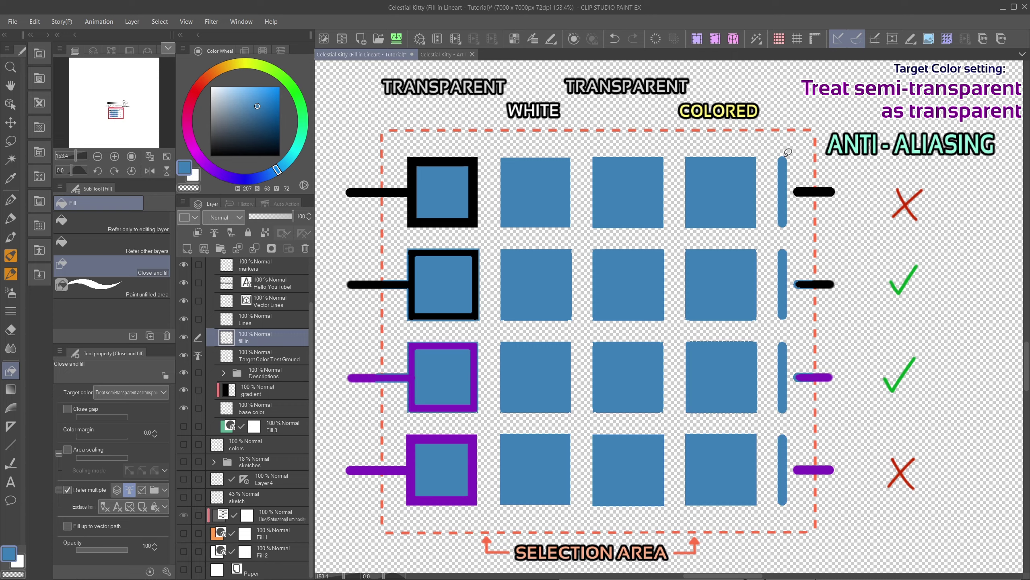
key(ctrl+z)
Set the target color to All enclosed areas except transparency, try enclosing the dashed selection area, and undo the fill
click(163, 392)
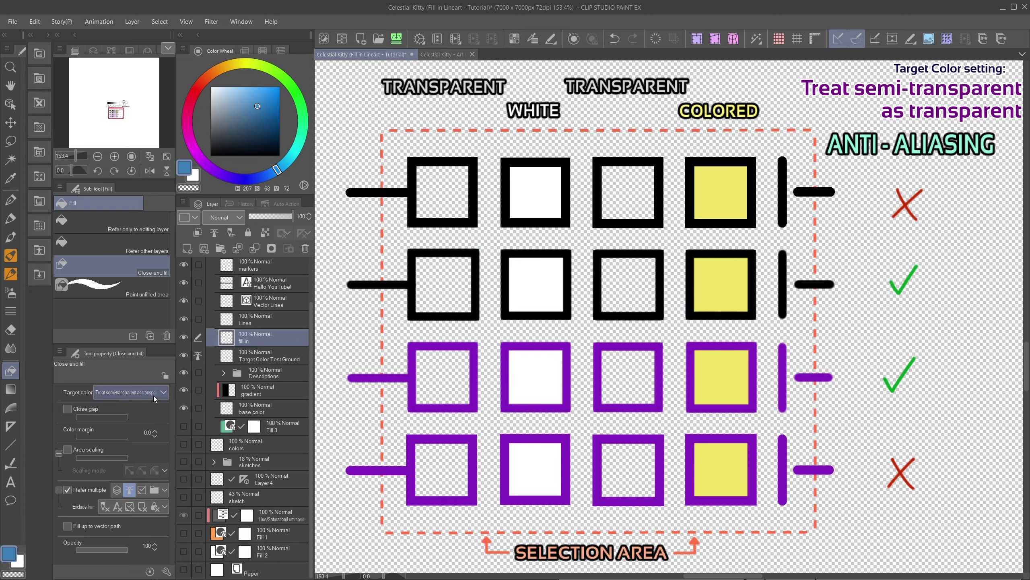
click(144, 500)
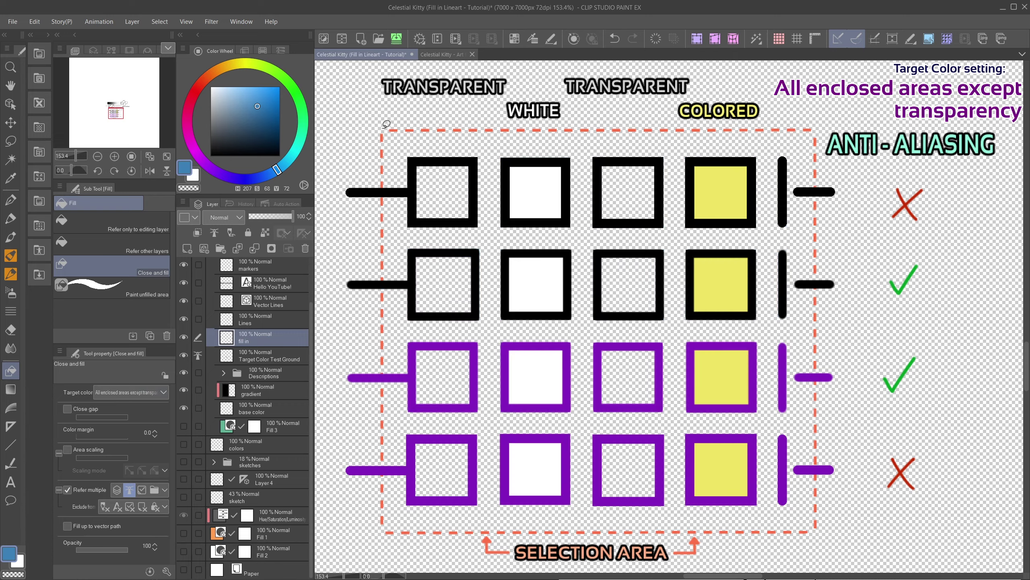
mouse_move(386, 124)
mouse_down()
mouse_move(380, 525)
mouse_move(536, 533)
mouse_move(794, 526)
mouse_move(813, 448)
mouse_move(811, 128)
mouse_up()
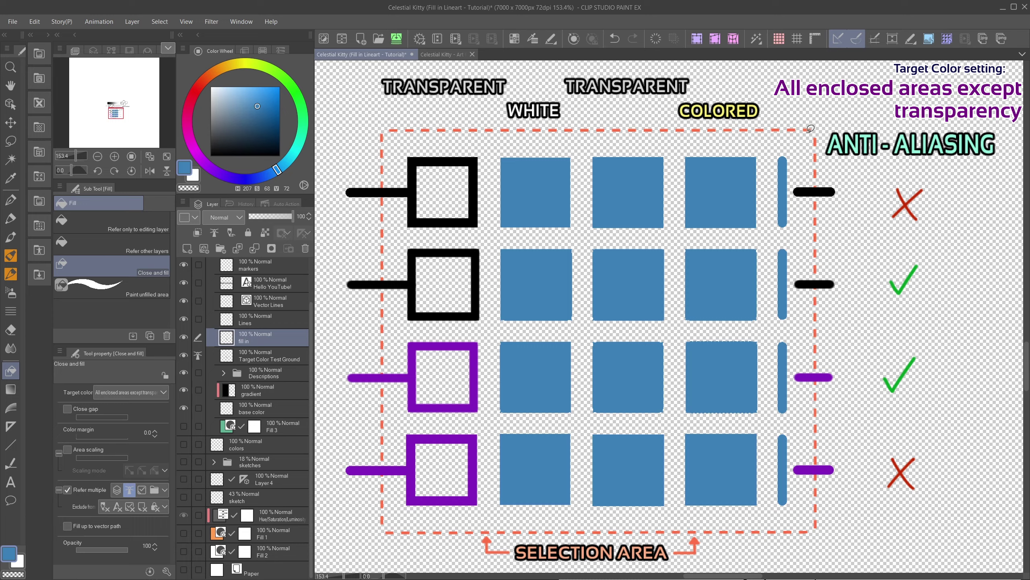
key(ctrl+z)
Set the target color to All enclosed areas including transparency and fill around the dashed selection area
click(156, 396)
click(149, 512)
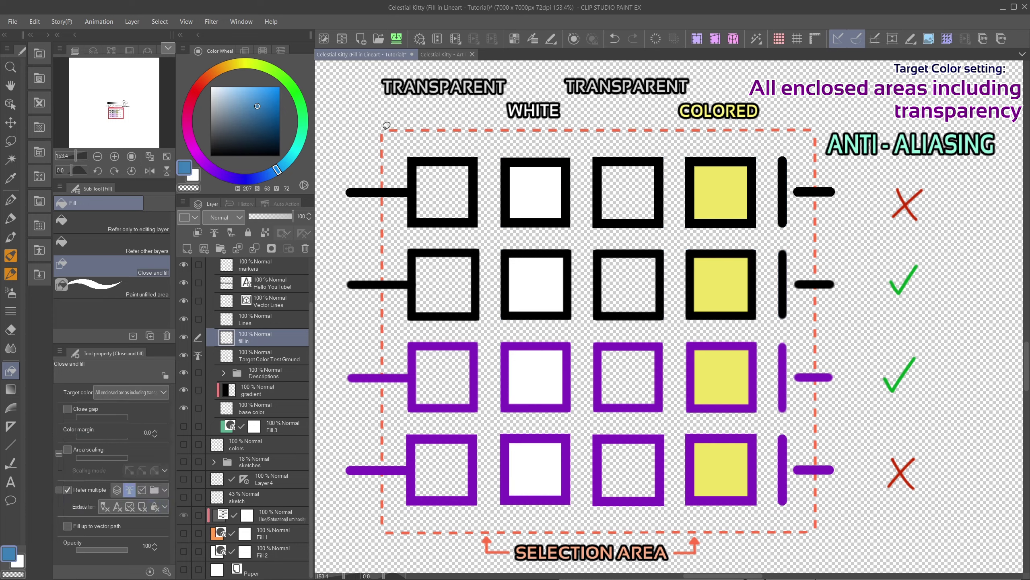
mouse_move(386, 126)
mouse_down()
mouse_move(385, 386)
mouse_move(458, 527)
mouse_move(805, 530)
mouse_move(818, 337)
mouse_move(808, 131)
mouse_up()
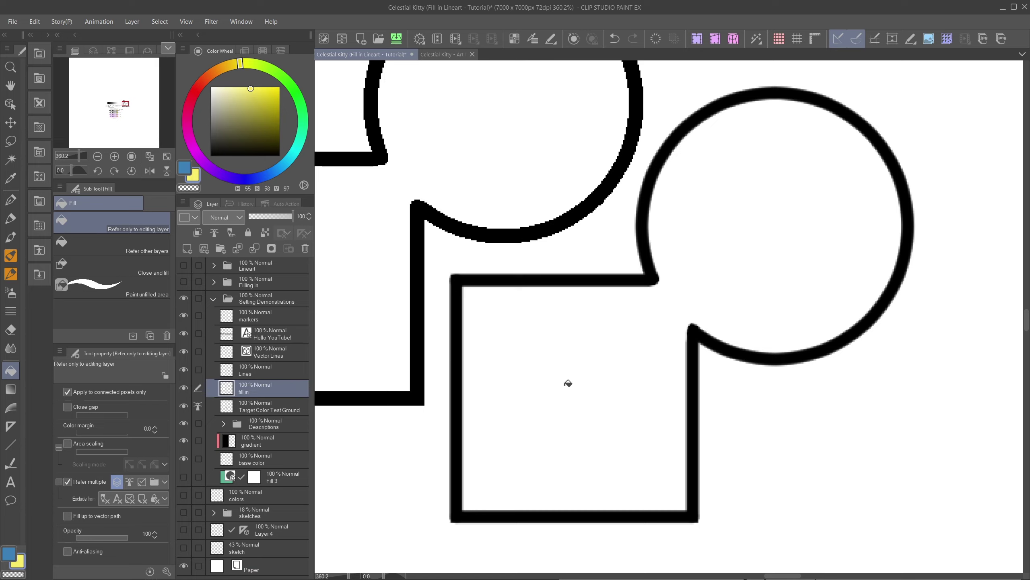
Fill the smooth-edged square-and-circle shape with yellow, and add a purple (B54AAC) fill layer directly above the Paper layer
click(570, 386)
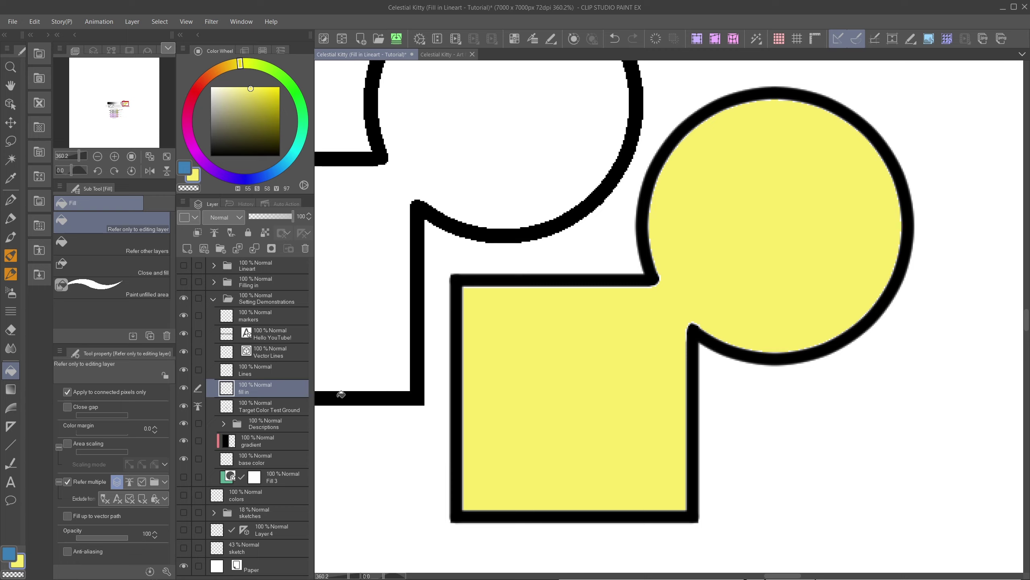
right_click(260, 565)
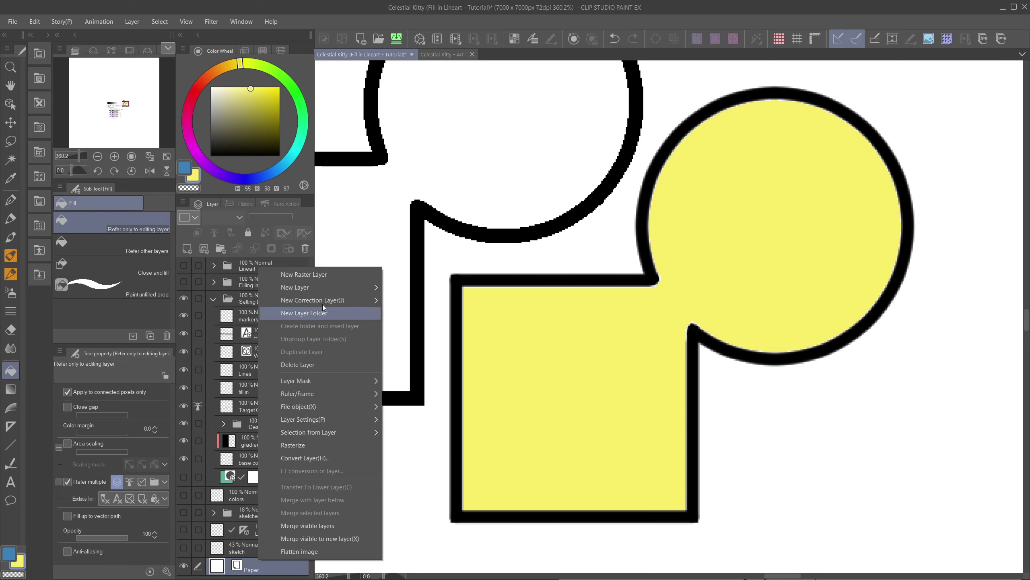
mouse_move(335, 289)
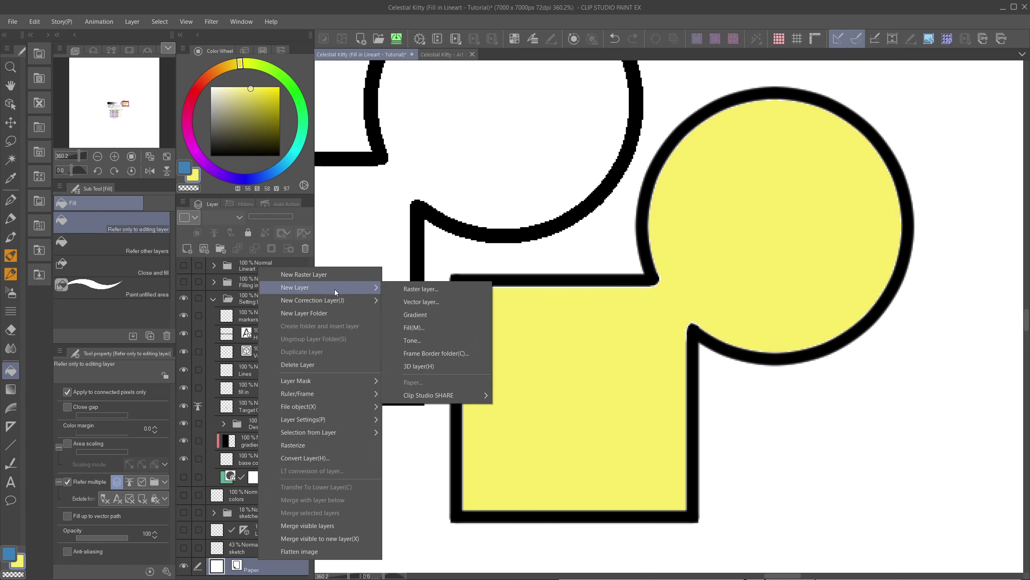
click(439, 329)
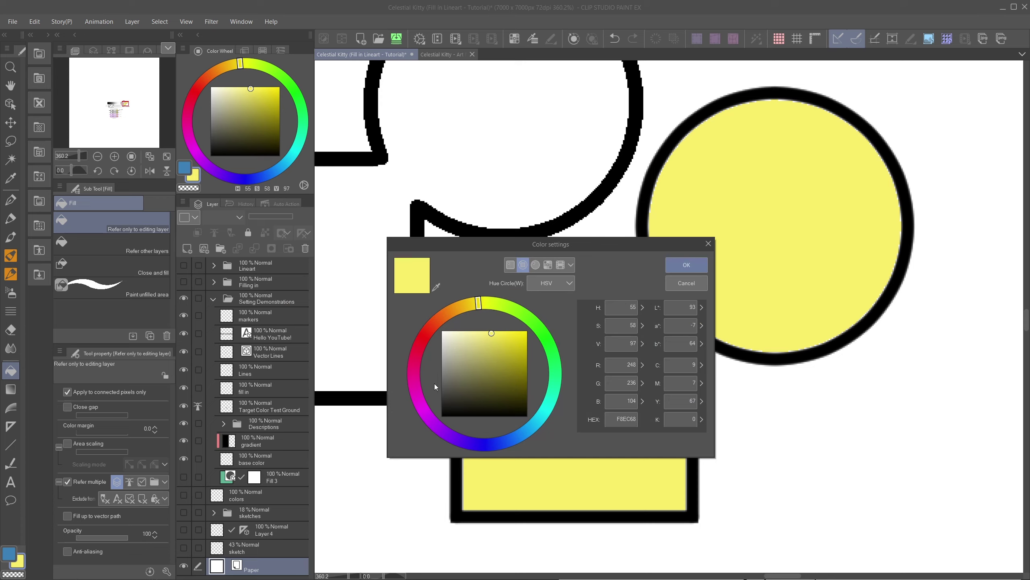
click(420, 404)
drag(494, 348, 492, 356)
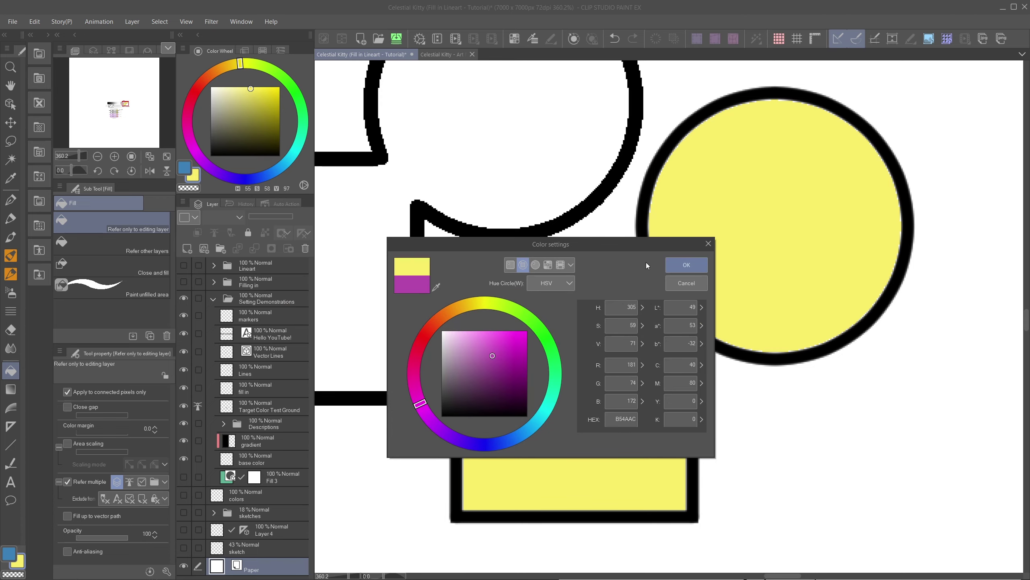
click(688, 264)
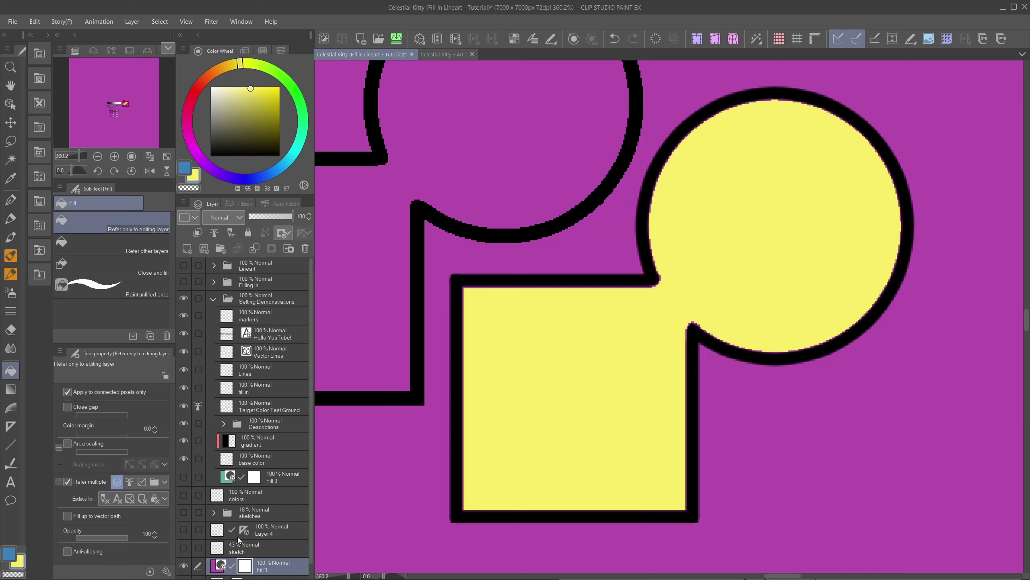
Change the purple fill layer's color to a bright magenta with hue 305, saturation 79 and value 91
click(217, 567)
double_click(217, 567)
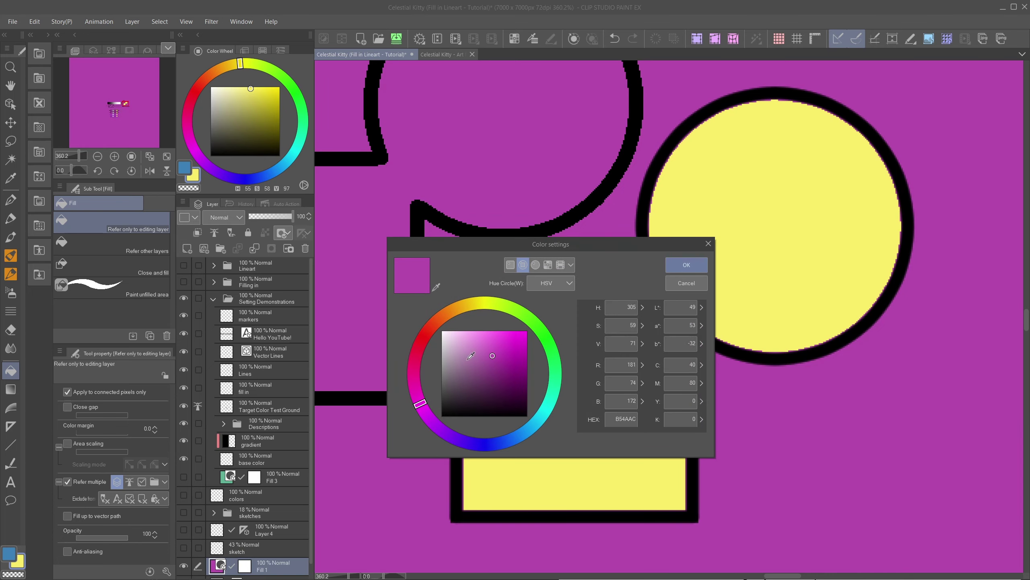
click(484, 342)
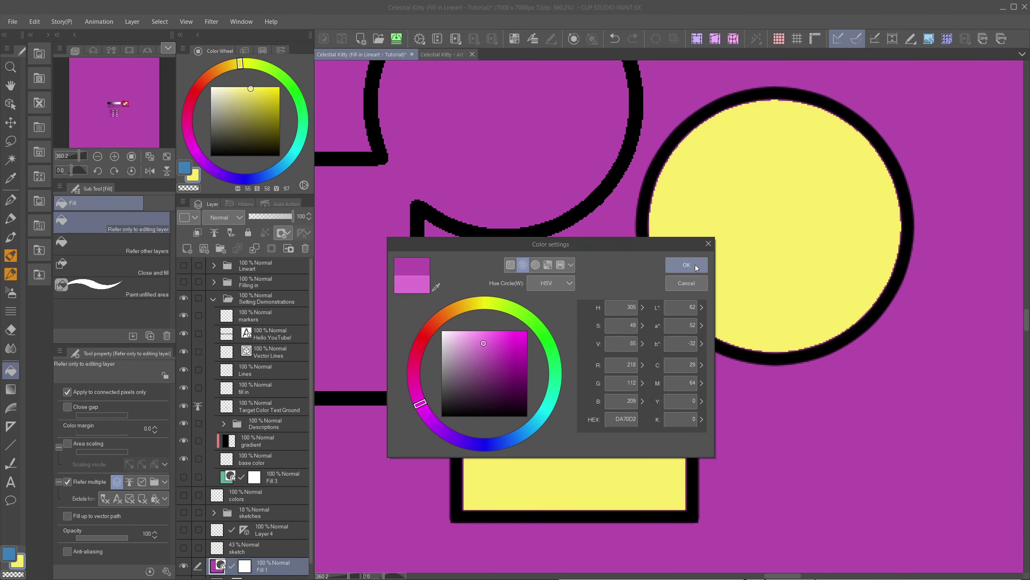
click(510, 338)
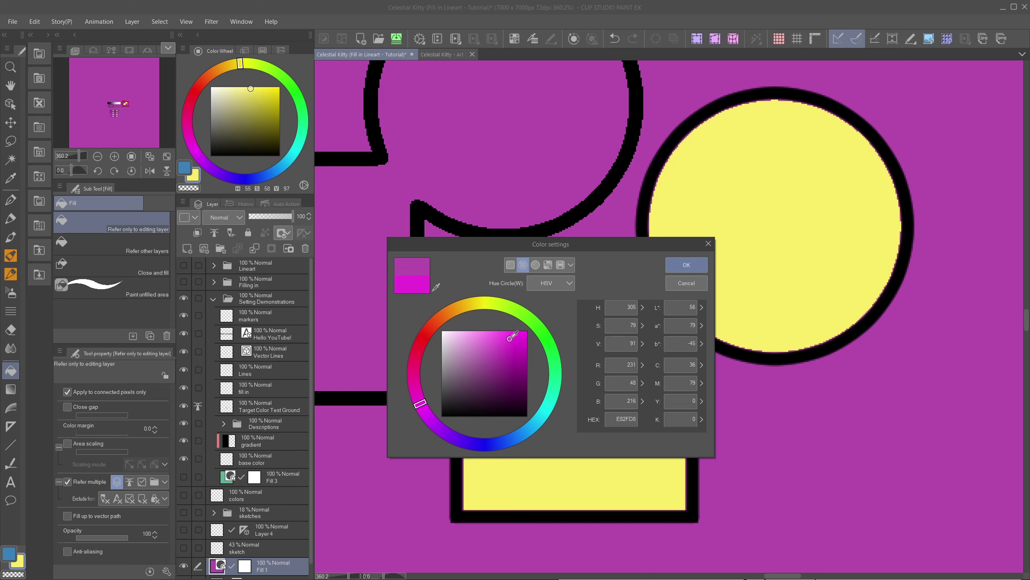
click(684, 268)
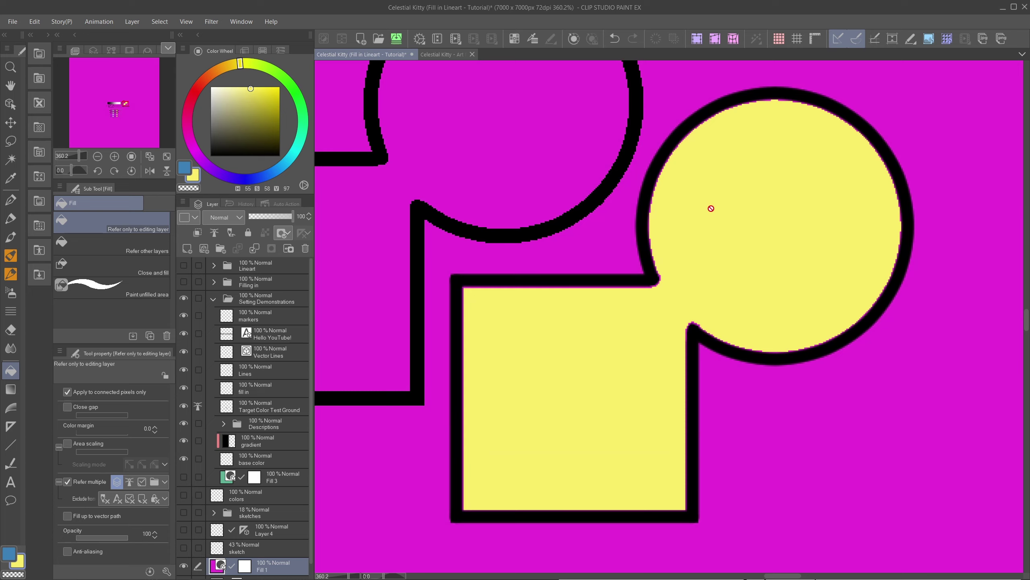
Open the list of correction layer types available for the magenta Fill 1 layer
right_click(276, 566)
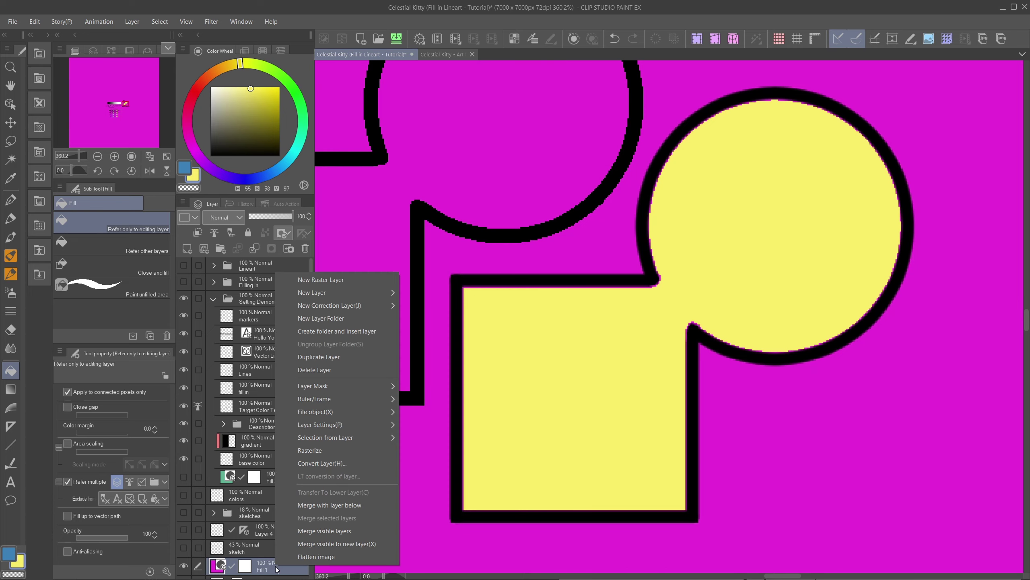
mouse_move(367, 306)
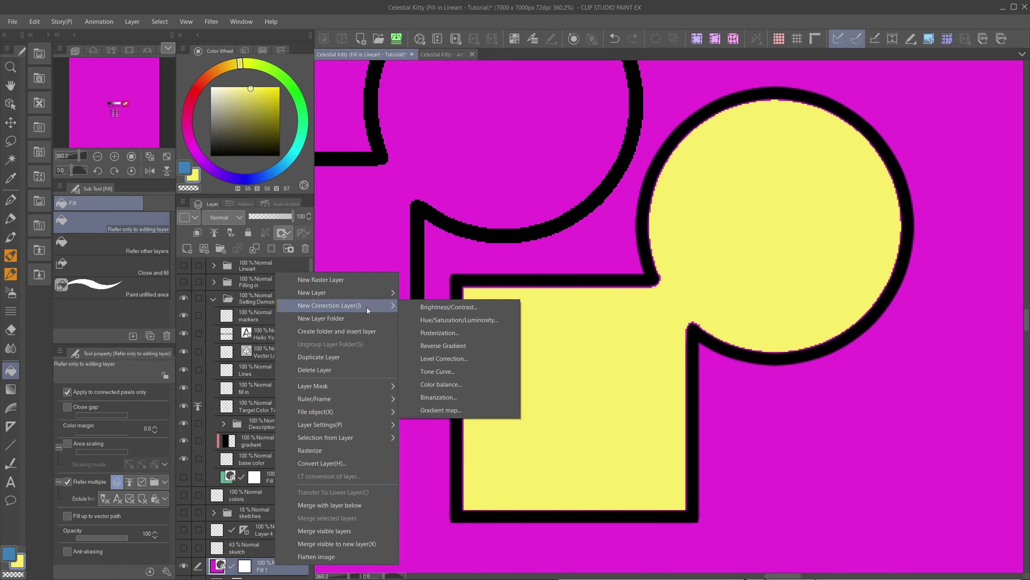
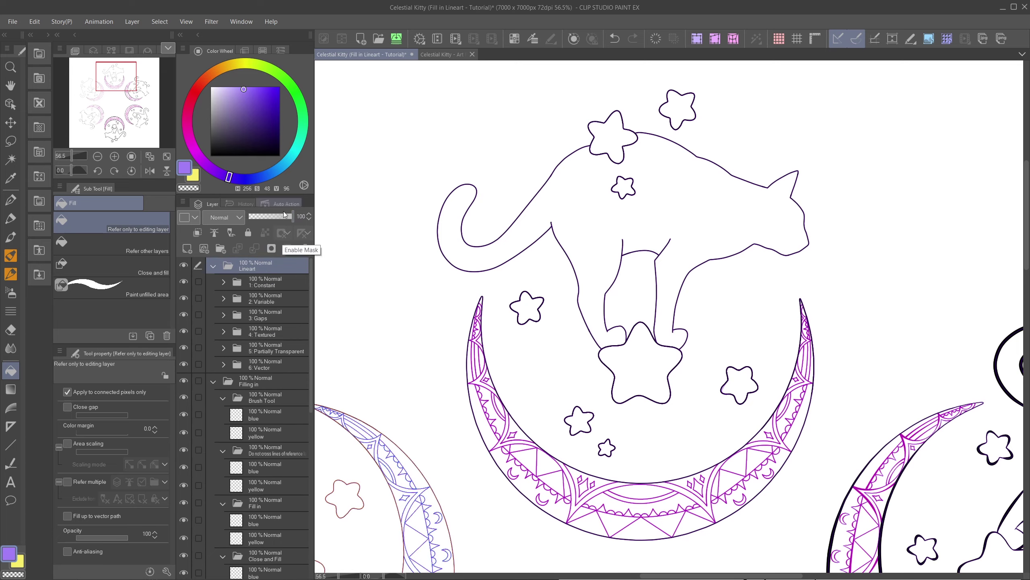
Lower the 6: Vector lineart folder's opacity to 11% and select the cat-head outline with the Object tool
drag(283, 211, 241, 223)
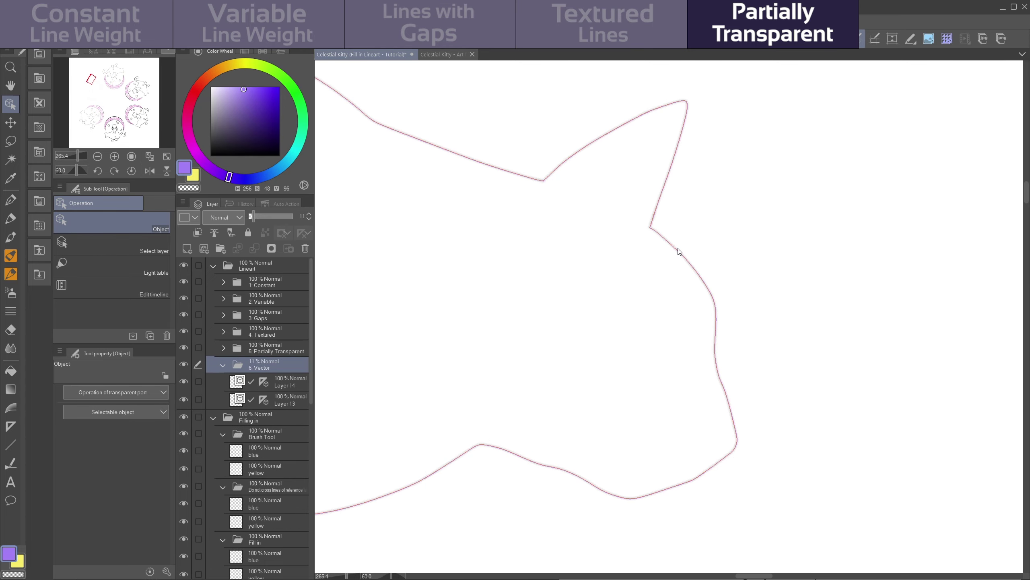
click(666, 222)
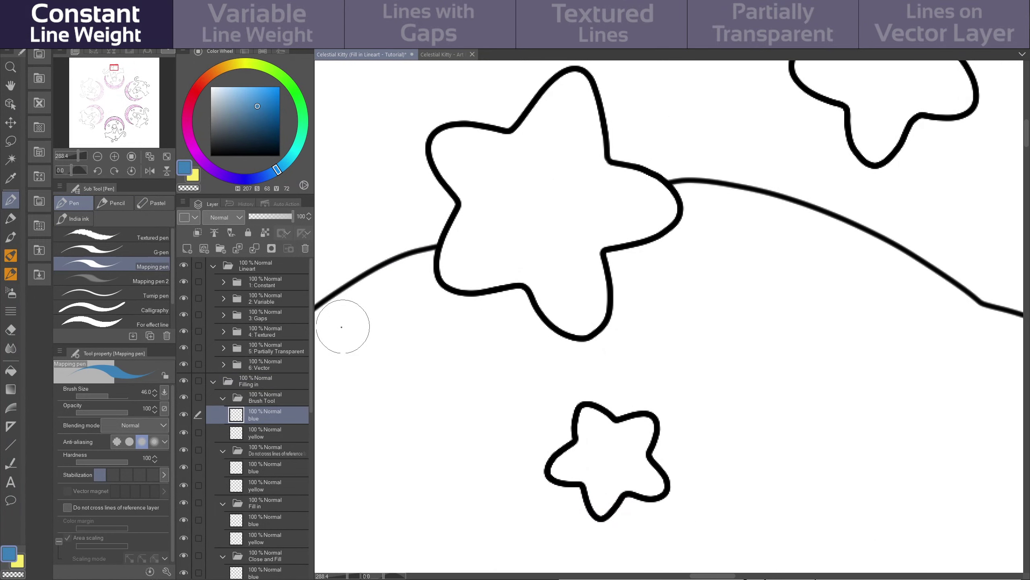
Paint blue along the constant-weight cat's back and across its outline, and yellow inside the large star, using the Mapping pen
mouse_move(327, 321)
mouse_down()
mouse_move(391, 276)
mouse_move(363, 288)
mouse_move(414, 243)
mouse_move(432, 254)
mouse_up()
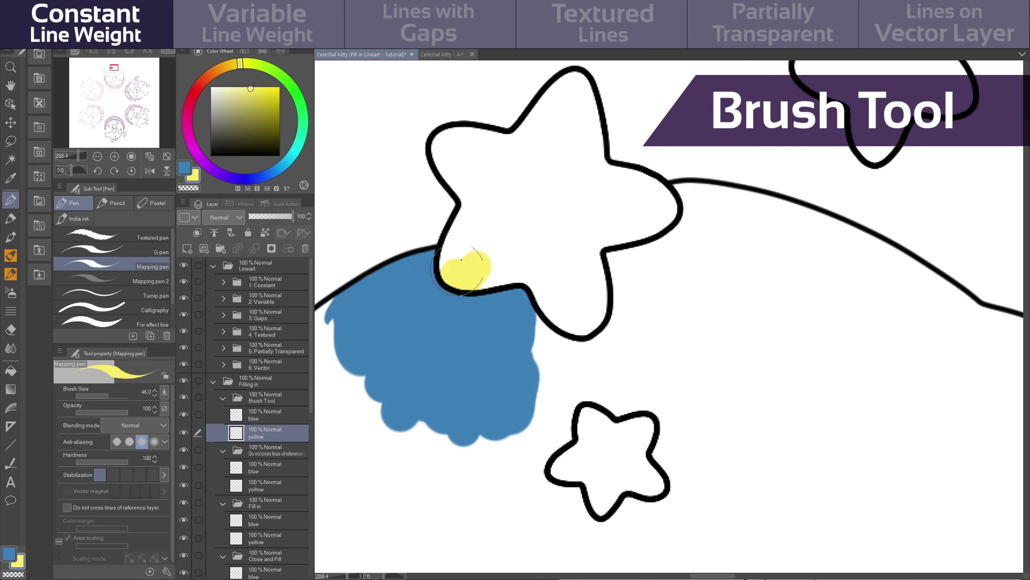
mouse_move(470, 268)
mouse_down()
mouse_move(470, 237)
mouse_move(517, 275)
mouse_move(502, 218)
mouse_move(483, 260)
mouse_move(531, 291)
mouse_move(467, 198)
mouse_move(443, 249)
mouse_move(463, 202)
mouse_up()
mouse_move(714, 171)
mouse_down()
mouse_move(821, 190)
mouse_move(742, 196)
mouse_move(886, 256)
mouse_move(759, 238)
mouse_move(929, 302)
mouse_move(860, 218)
mouse_move(711, 127)
mouse_move(779, 151)
mouse_move(718, 164)
mouse_move(773, 212)
mouse_up()
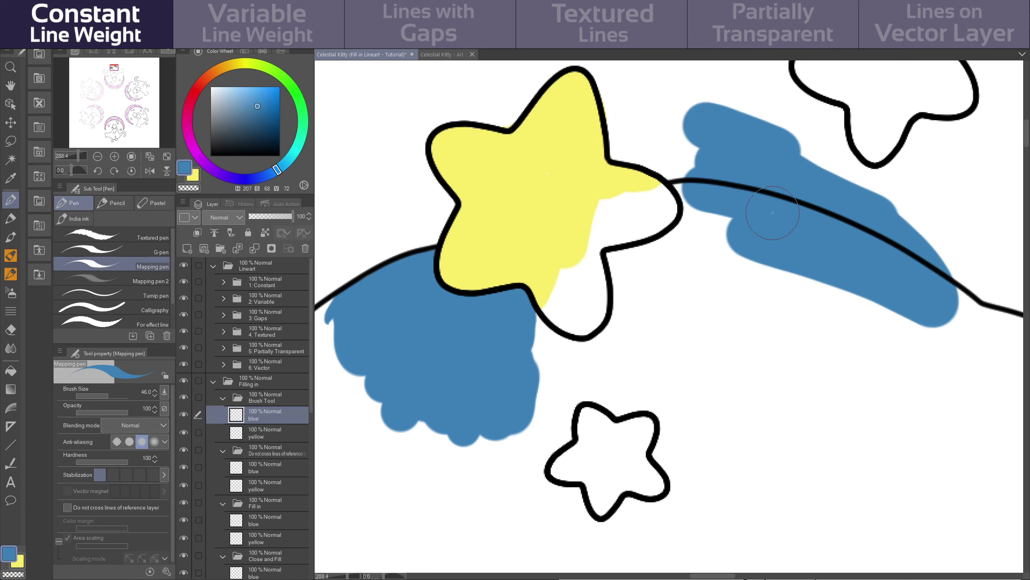
Erase the blue paint that spills above the cat's back line by painting with transparent color
click(189, 188)
mouse_move(690, 115)
mouse_down()
mouse_move(740, 116)
mouse_move(832, 154)
mouse_up()
mouse_move(651, 136)
mouse_down()
mouse_move(822, 166)
mouse_move(930, 212)
mouse_move(704, 170)
mouse_move(669, 176)
mouse_move(750, 170)
mouse_move(894, 207)
mouse_move(746, 175)
mouse_move(686, 174)
mouse_move(874, 199)
mouse_move(874, 212)
mouse_move(984, 281)
mouse_up()
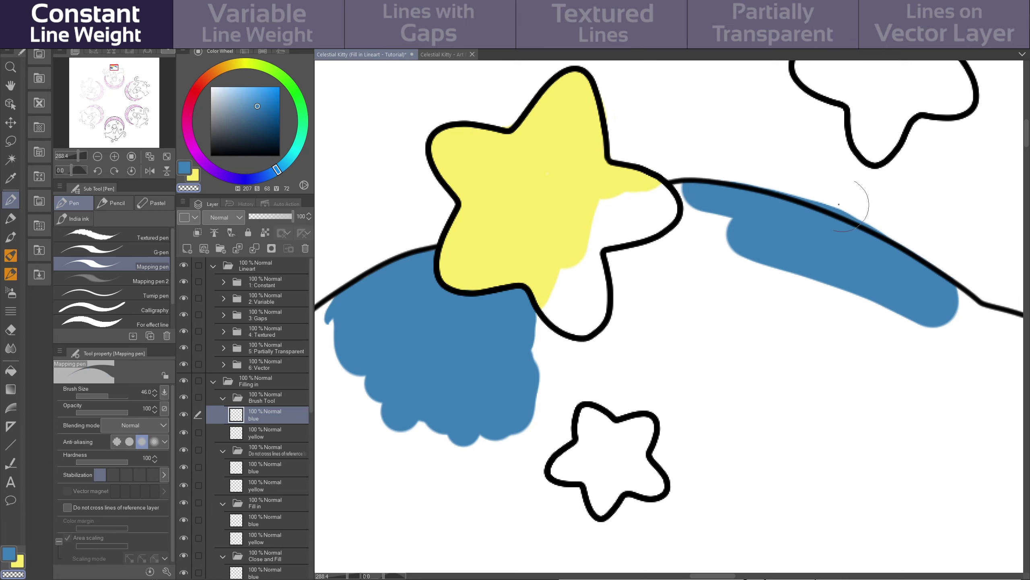
drag(727, 180, 774, 190)
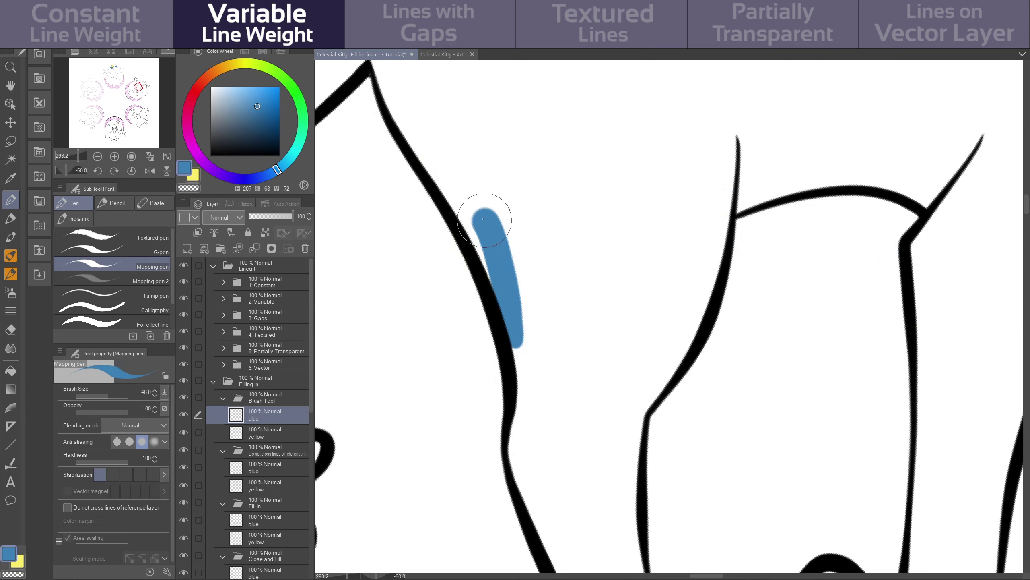
Paint blue inside the curved leg lines of the variable-weight cat on the blue layer
mouse_move(483, 219)
mouse_down()
mouse_move(527, 345)
mouse_move(450, 175)
mouse_move(539, 357)
mouse_move(564, 336)
mouse_move(406, 89)
mouse_move(580, 308)
mouse_up()
mouse_move(643, 412)
mouse_down()
mouse_move(666, 381)
mouse_move(694, 315)
mouse_move(646, 383)
mouse_move(633, 326)
mouse_move(605, 300)
mouse_up()
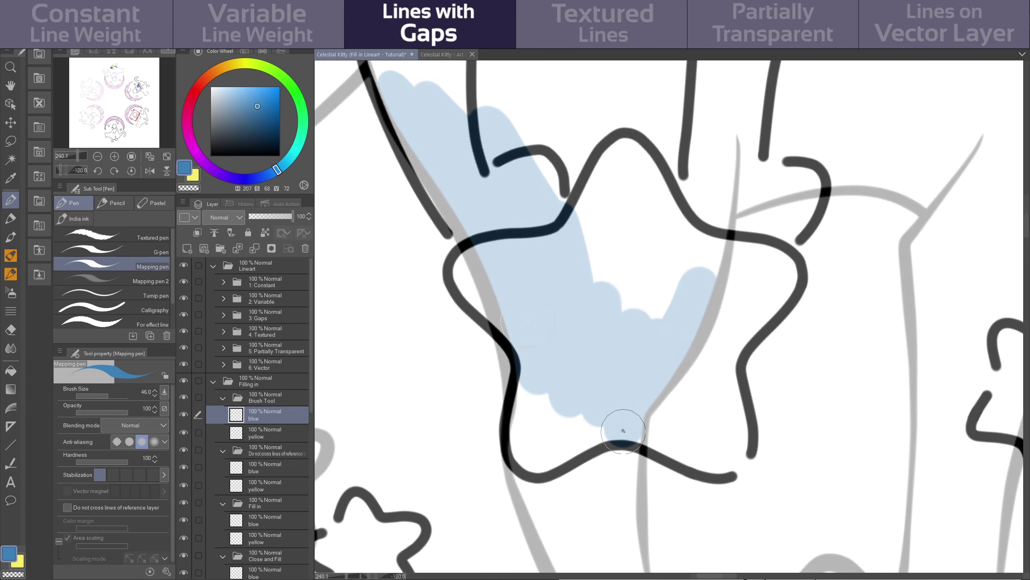
Paint blue along the gap in the gapped star's outline and along the lower edge of the textured moon
mouse_move(623, 431)
mouse_down()
mouse_move(714, 456)
mouse_move(650, 443)
mouse_move(697, 467)
mouse_move(730, 451)
mouse_move(742, 426)
mouse_move(724, 370)
mouse_up()
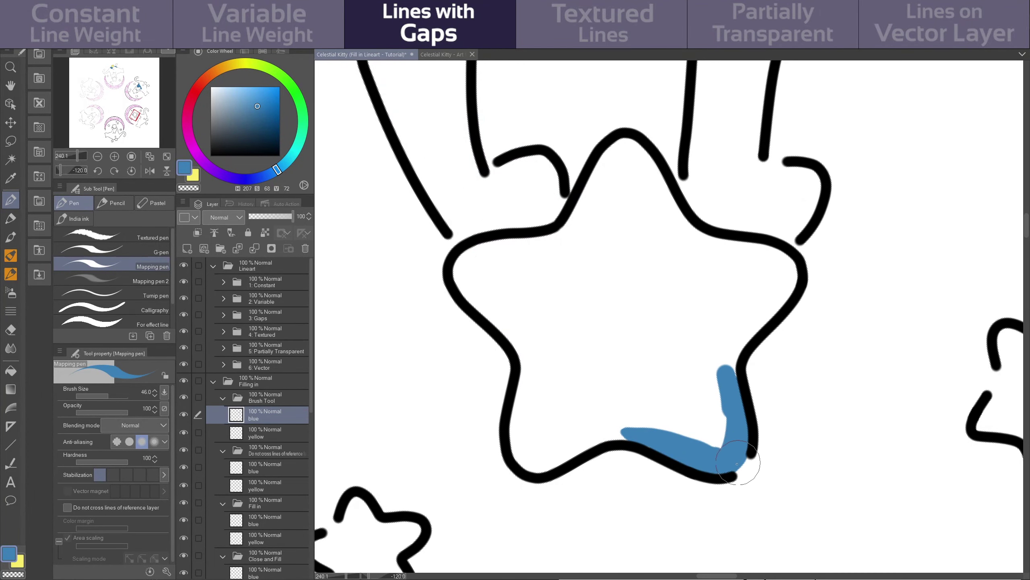
mouse_move(727, 475)
mouse_down()
mouse_move(745, 453)
mouse_move(732, 476)
mouse_up()
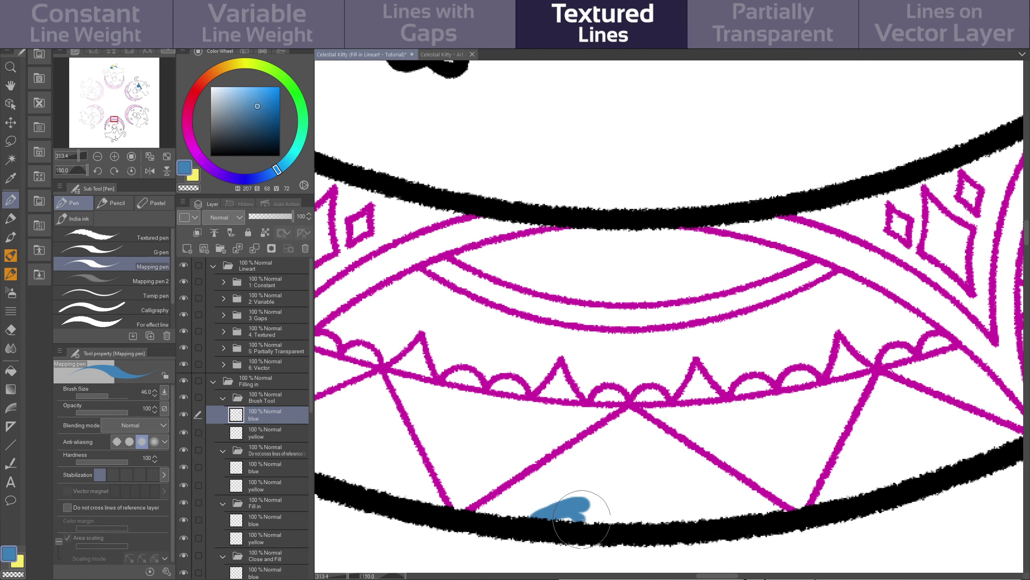
mouse_move(582, 520)
mouse_down()
mouse_move(629, 514)
mouse_move(514, 516)
mouse_move(718, 503)
mouse_move(598, 489)
mouse_move(702, 498)
mouse_move(634, 484)
mouse_move(503, 497)
mouse_move(630, 414)
mouse_move(610, 444)
mouse_move(492, 512)
mouse_move(514, 487)
mouse_move(596, 452)
mouse_move(640, 436)
mouse_move(648, 452)
mouse_move(666, 426)
mouse_move(782, 519)
mouse_up()
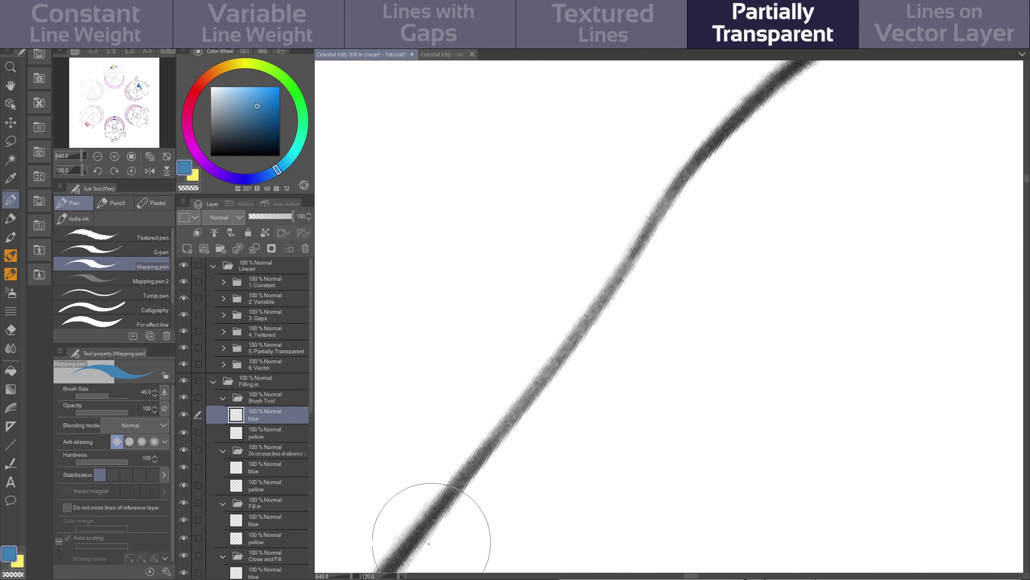
Paint blue along the partially transparent line with the Mapping pen at size 46 and no anti-aliasing
drag(426, 535, 508, 449)
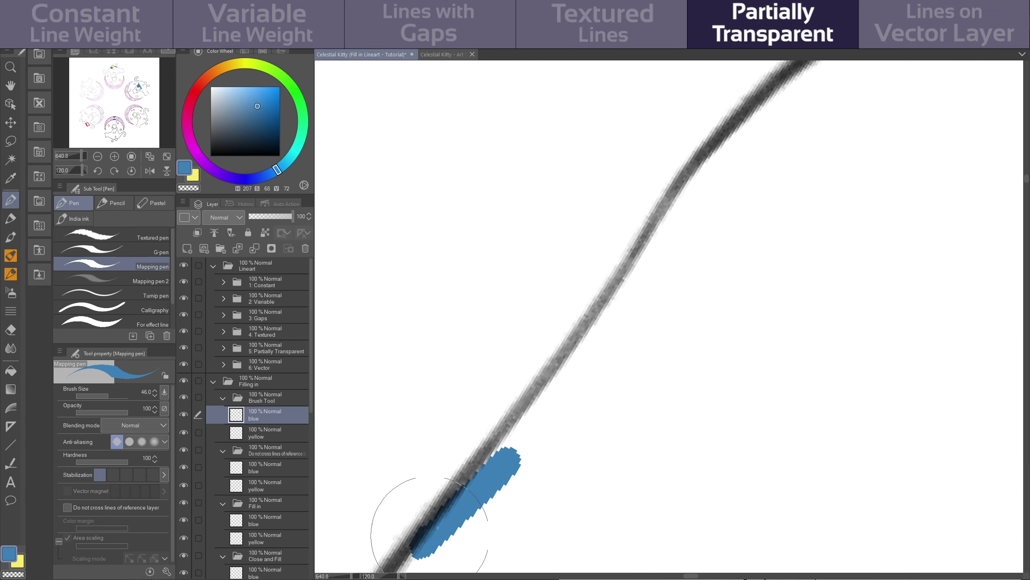
drag(428, 525, 609, 323)
drag(483, 483, 649, 299)
key(ctrl+z)
mouse_move(487, 483)
mouse_down()
mouse_move(625, 302)
mouse_move(712, 161)
mouse_move(766, 108)
mouse_up()
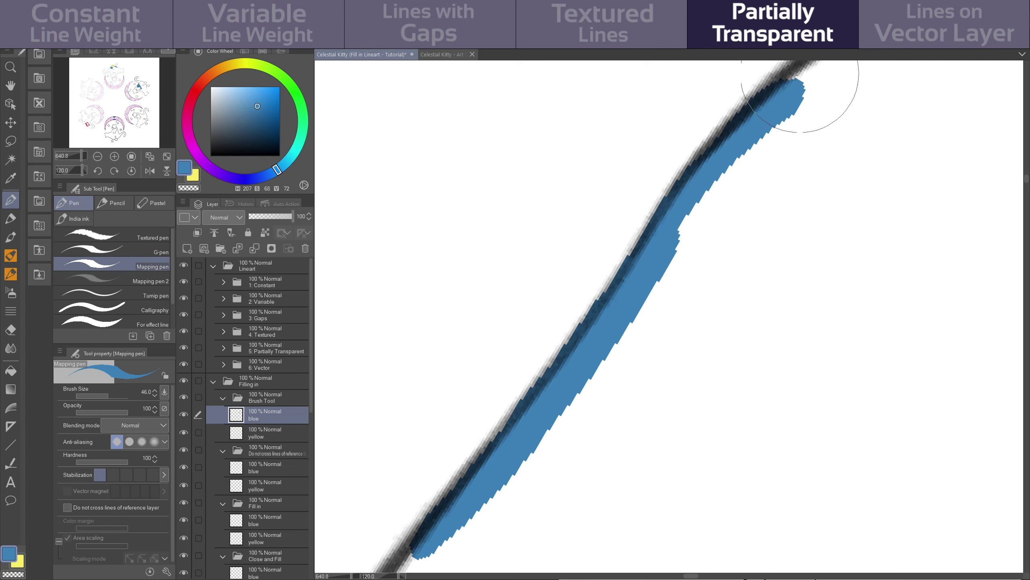
drag(789, 85, 808, 73)
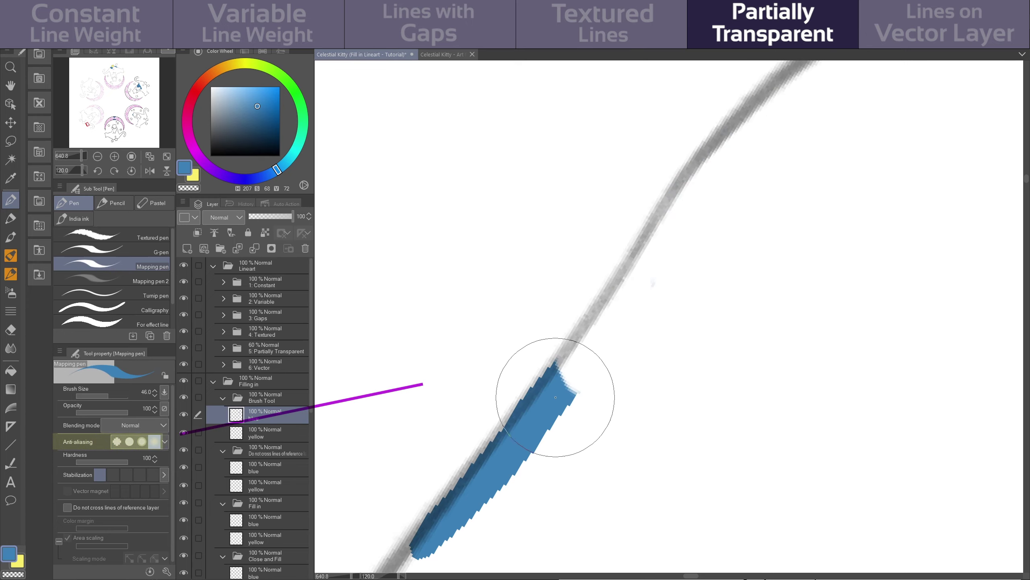
Continue the blue paint along the transparent line with the strongest anti-aliasing, then lower the brush hardness and extend it to the line's end
mouse_move(553, 396)
mouse_down()
mouse_move(594, 334)
mouse_move(573, 353)
mouse_move(569, 372)
mouse_move(710, 169)
mouse_up()
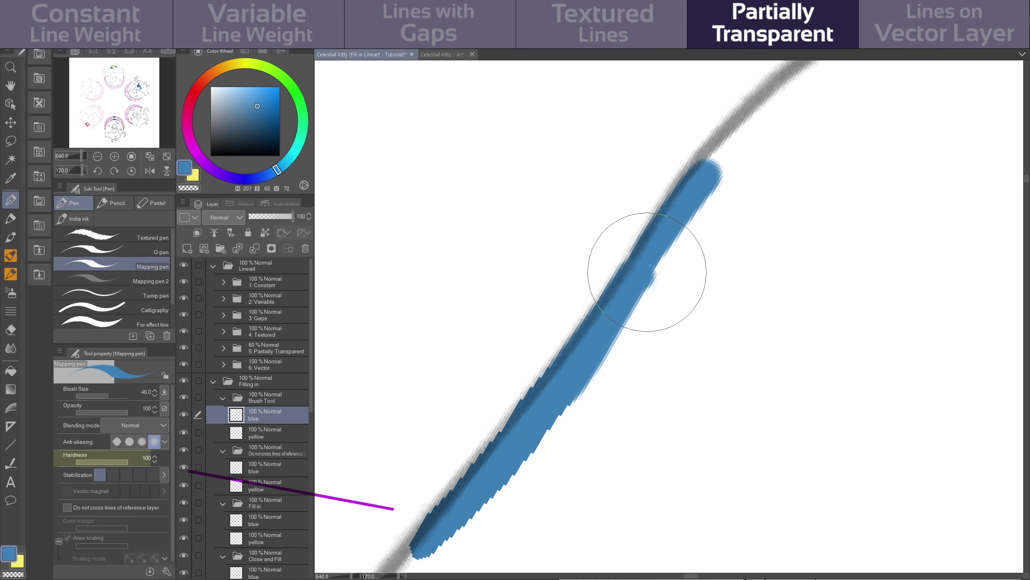
drag(127, 462, 120, 463)
drag(710, 168, 780, 93)
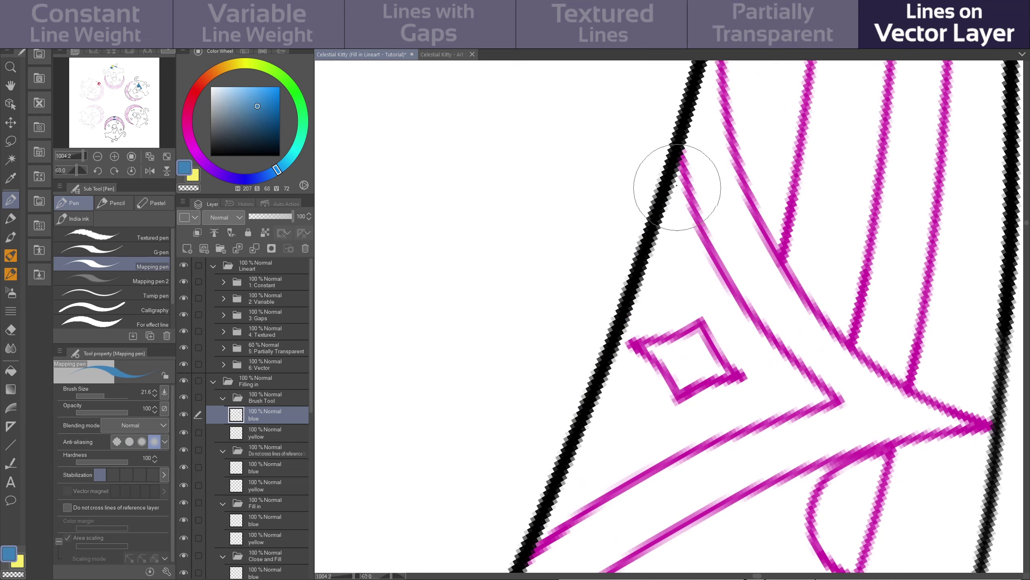
Paint blue inside the vector-layer moon along its black outline and the magenta pattern lines with brush size 21.6
mouse_move(677, 175)
mouse_down()
mouse_move(660, 259)
mouse_move(601, 361)
mouse_up()
mouse_move(539, 541)
mouse_down()
mouse_move(667, 211)
mouse_move(638, 338)
mouse_move(695, 312)
mouse_move(670, 327)
mouse_move(687, 299)
mouse_move(652, 321)
mouse_move(678, 188)
mouse_move(708, 279)
mouse_move(681, 166)
mouse_move(695, 266)
mouse_move(693, 225)
mouse_move(685, 302)
mouse_up()
mouse_move(697, 251)
mouse_down()
mouse_move(755, 351)
mouse_move(708, 308)
mouse_move(761, 375)
mouse_move(727, 297)
mouse_move(627, 368)
mouse_move(648, 378)
mouse_move(662, 405)
mouse_move(635, 353)
mouse_move(663, 412)
mouse_move(571, 501)
mouse_move(629, 393)
mouse_move(586, 475)
mouse_move(623, 383)
mouse_move(632, 402)
mouse_move(597, 485)
mouse_move(625, 469)
mouse_up()
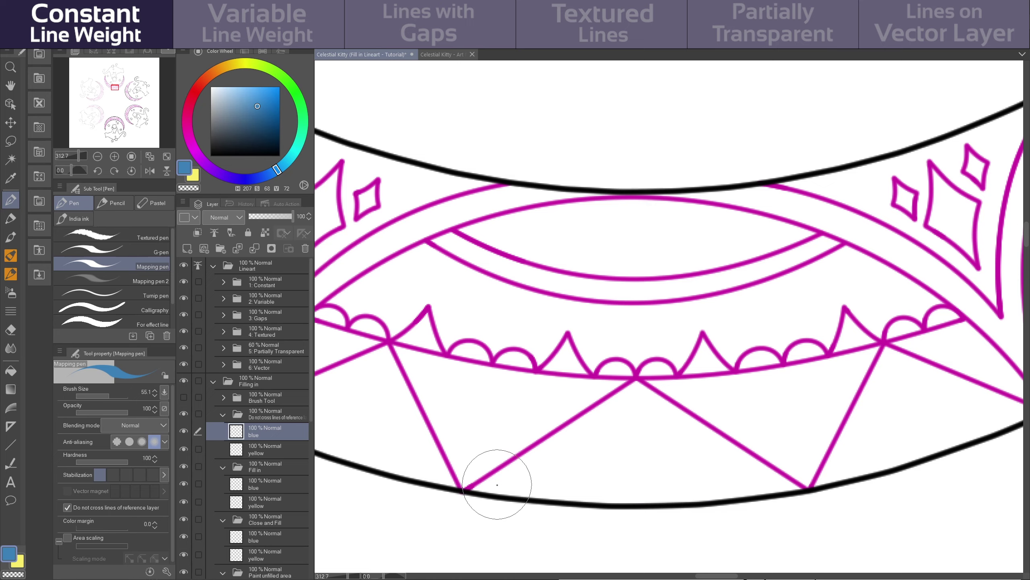
Paint blue strokes inside and outside the constant-weight moon's lower edge with Do not cross lines of reference layer on and color margin 0
drag(498, 483, 581, 500)
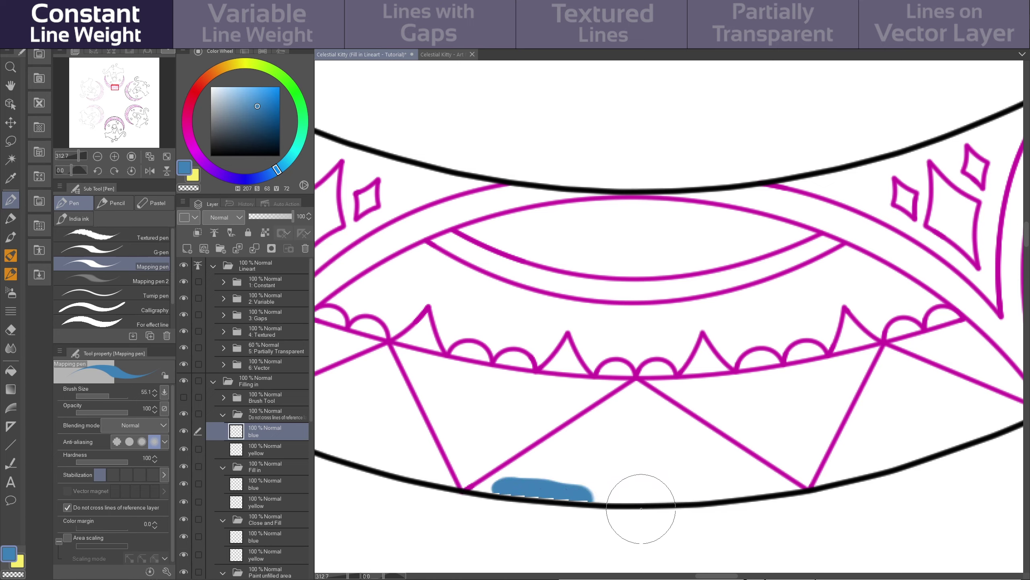
drag(643, 512, 766, 517)
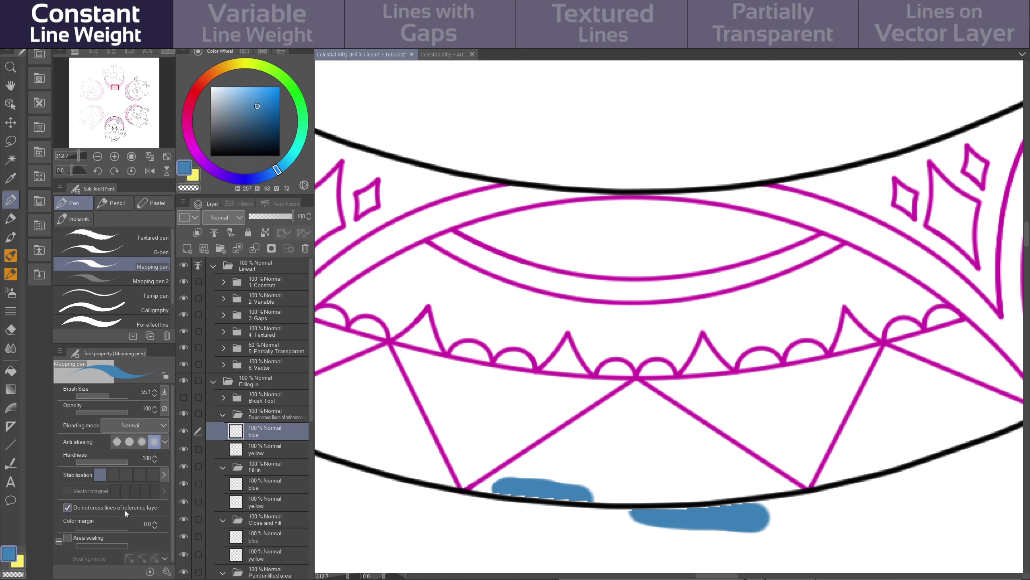
Set the color margin to 54.3, enable area scaling of 3, and paint blue along the edges of the middle triangle
click(104, 528)
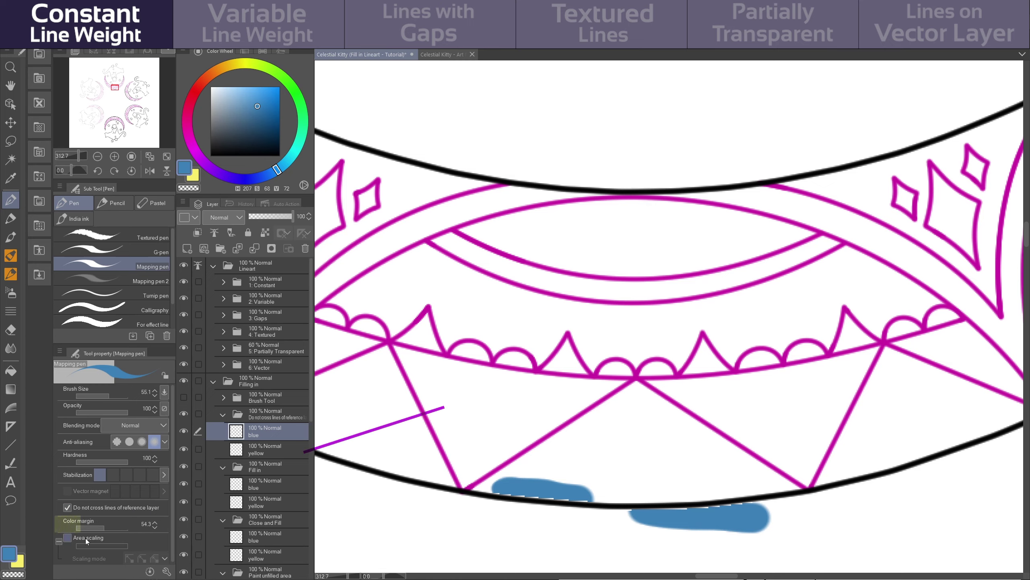
click(68, 538)
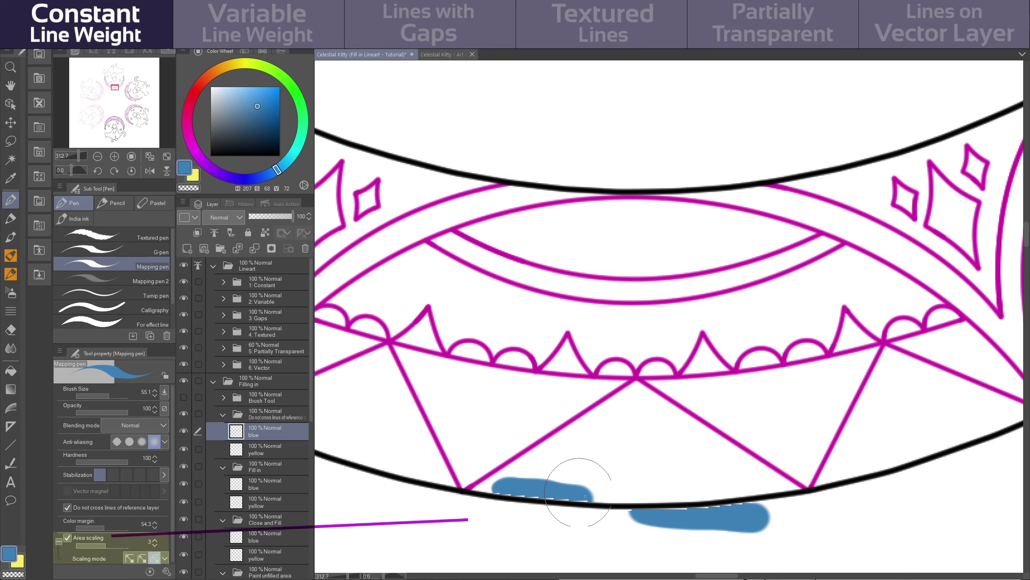
mouse_move(595, 491)
mouse_down()
mouse_move(698, 498)
mouse_move(767, 489)
mouse_up()
mouse_move(534, 451)
mouse_down()
mouse_move(565, 433)
mouse_move(762, 482)
mouse_up()
Paint the triangle beside the blue one yellow on the yellow layer
key(x)
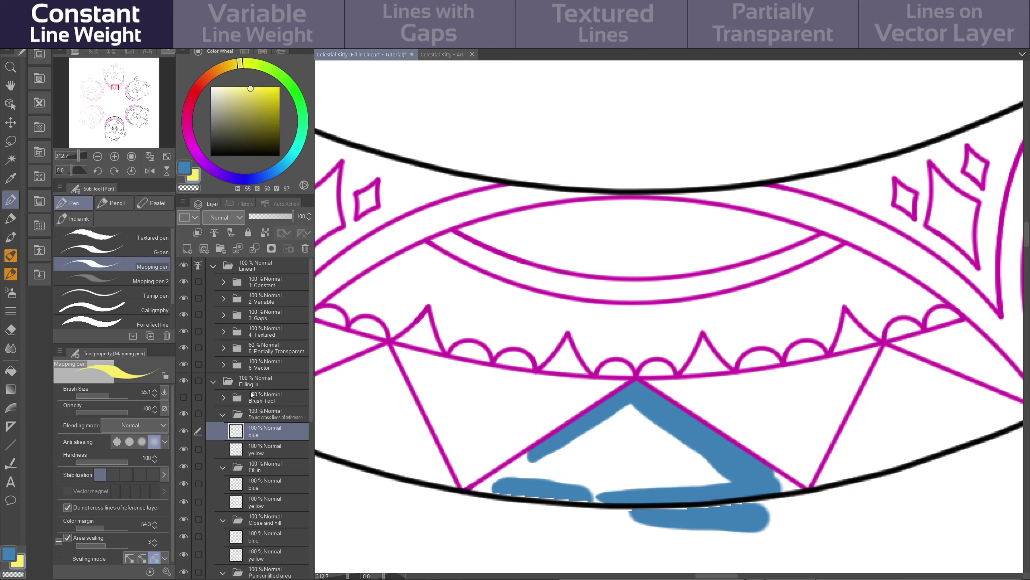
click(264, 450)
mouse_move(750, 430)
mouse_down()
mouse_move(874, 352)
mouse_move(795, 439)
mouse_up()
Paint the small pointed spikes of the moon's pattern blue on the blue layer
key(x)
click(264, 431)
drag(560, 353, 574, 364)
drag(424, 322, 426, 317)
drag(696, 361, 716, 364)
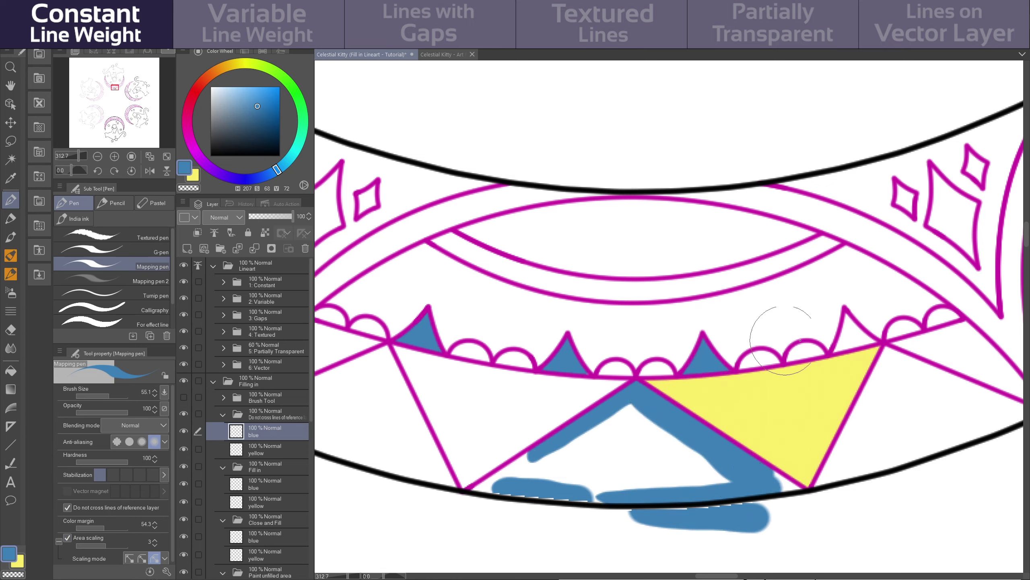
drag(848, 325, 862, 341)
Dab yellow into the small scallops between the spikes on the yellow layer
key(x)
click(263, 449)
click(654, 369)
click(616, 369)
click(760, 359)
click(805, 353)
click(905, 335)
click(943, 318)
click(507, 359)
click(469, 351)
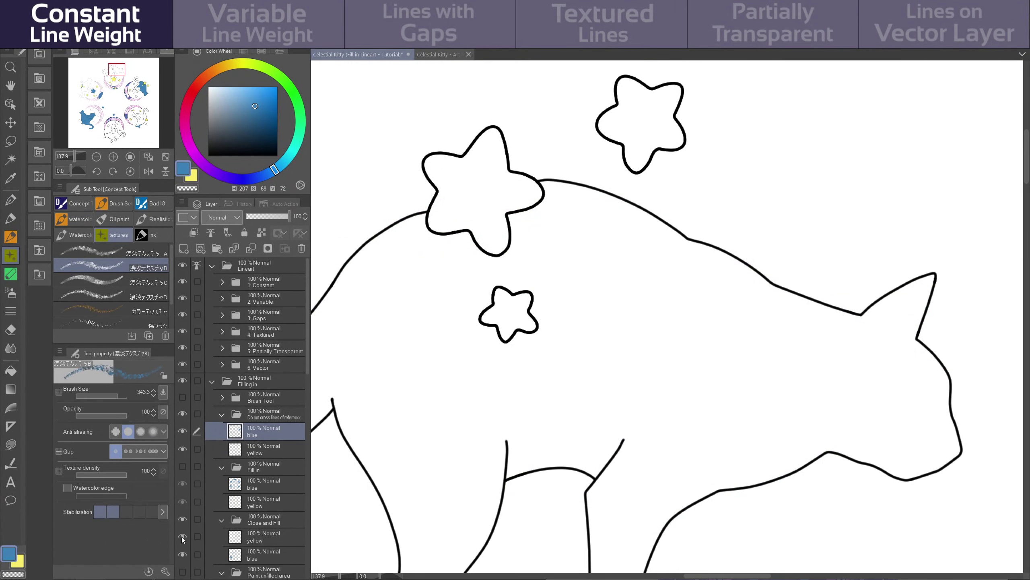
Enable Do not cross lines of reference layer for the texture brush and show that option in its tool properties
click(166, 571)
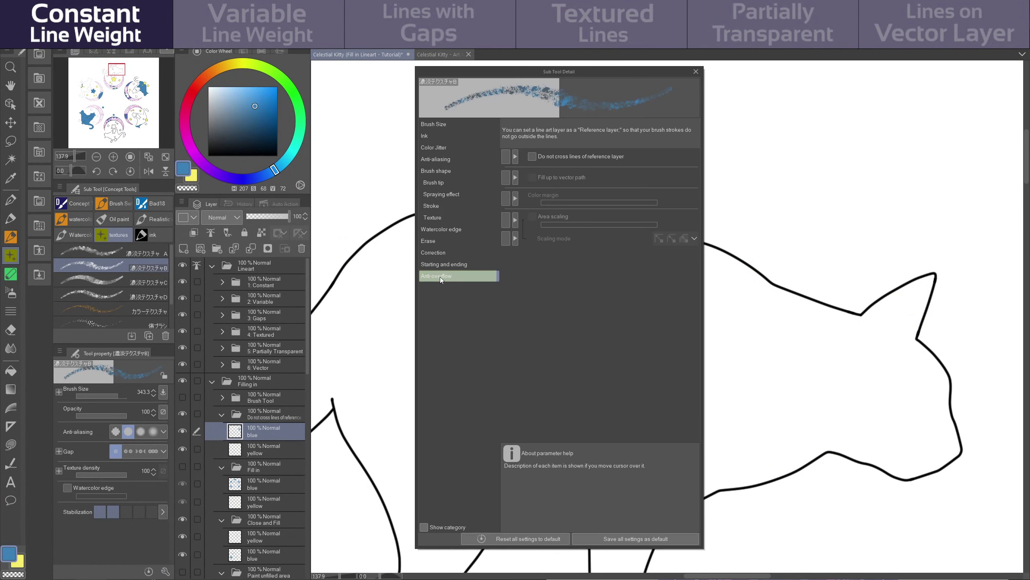
click(568, 157)
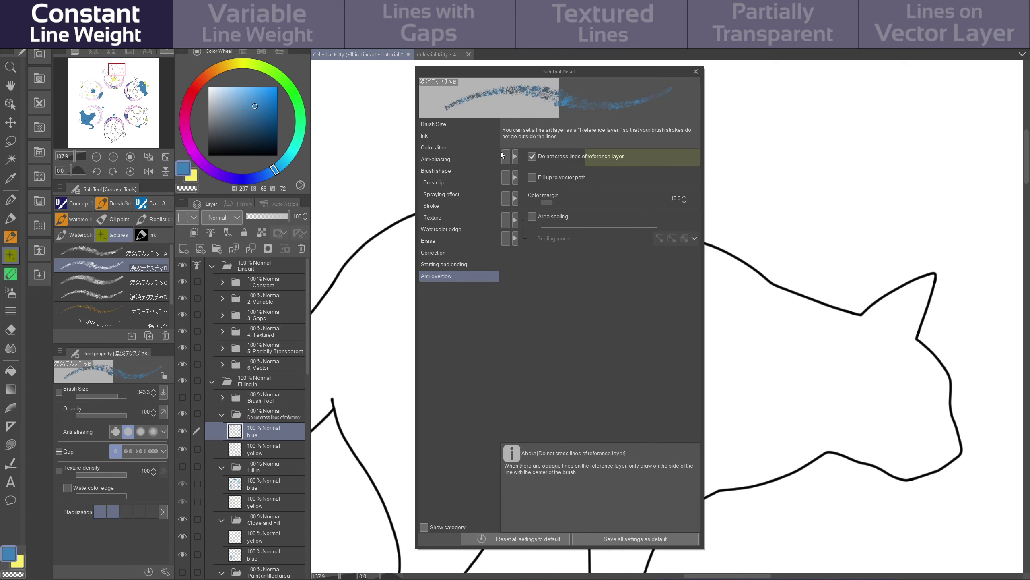
click(506, 157)
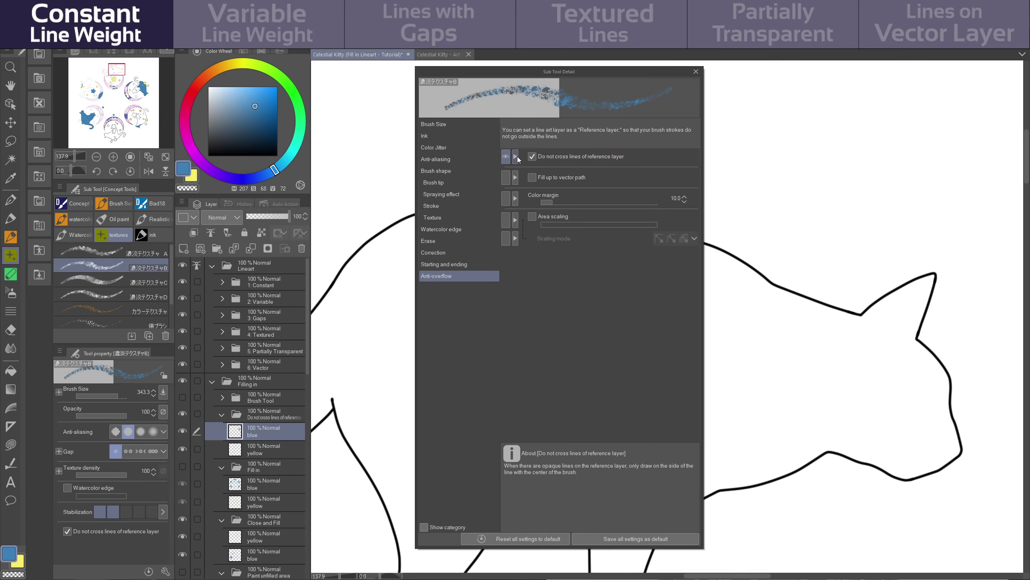
click(697, 70)
Paint blue texture over the cat's head and body, then blend it with the smudgy brush
mouse_move(722, 458)
mouse_down()
mouse_move(782, 444)
mouse_move(943, 448)
mouse_move(812, 345)
mouse_move(641, 498)
mouse_move(567, 412)
mouse_move(662, 426)
mouse_up()
click(11, 237)
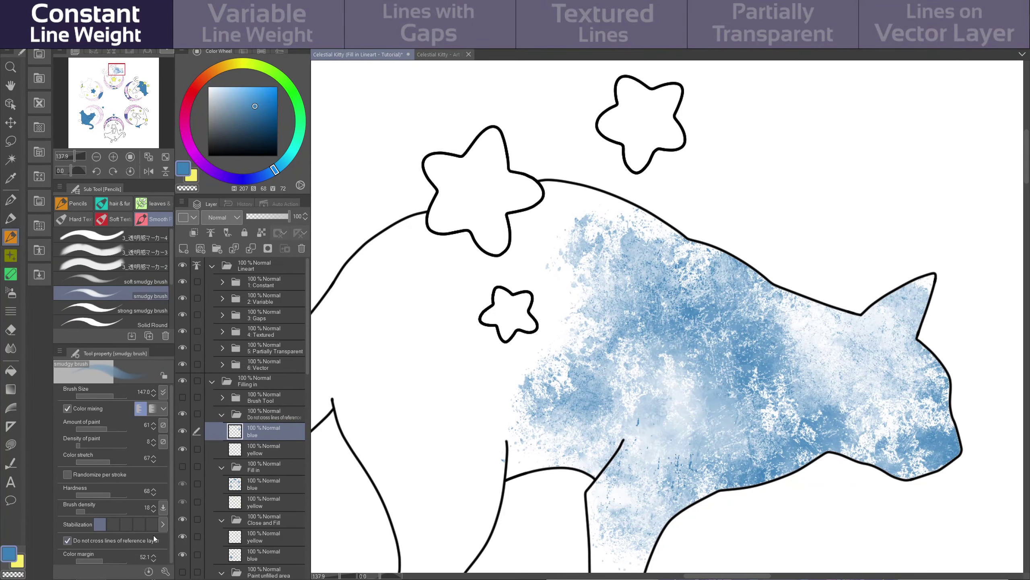
mouse_move(864, 430)
mouse_down()
mouse_move(771, 447)
mouse_move(669, 406)
mouse_up()
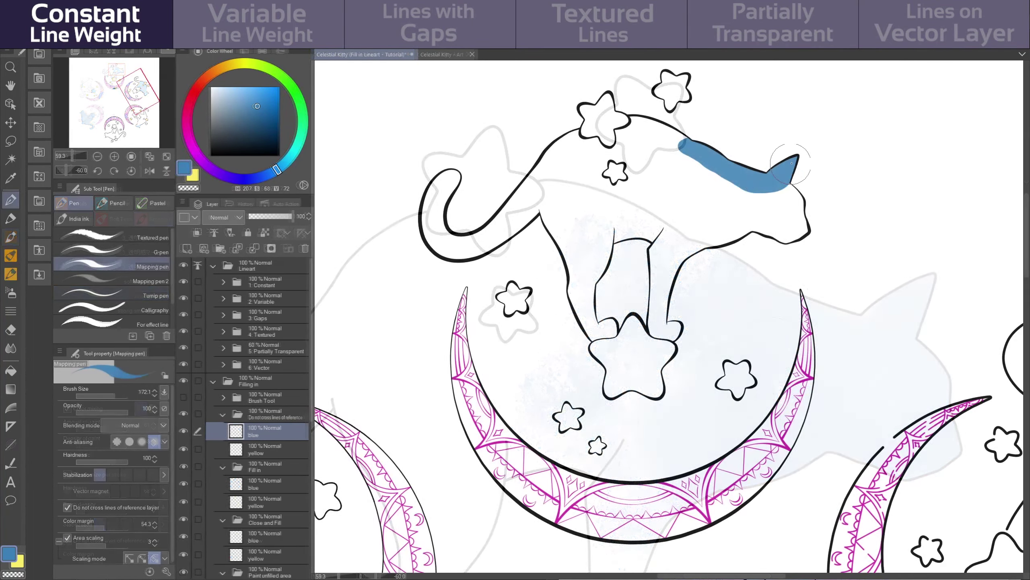
Paint the variable-weight cat's head and chest blue and the stars around its back yellow with the Mapping pen
mouse_move(791, 163)
mouse_down()
mouse_move(797, 223)
mouse_move(740, 227)
mouse_move(768, 203)
mouse_move(669, 251)
mouse_up()
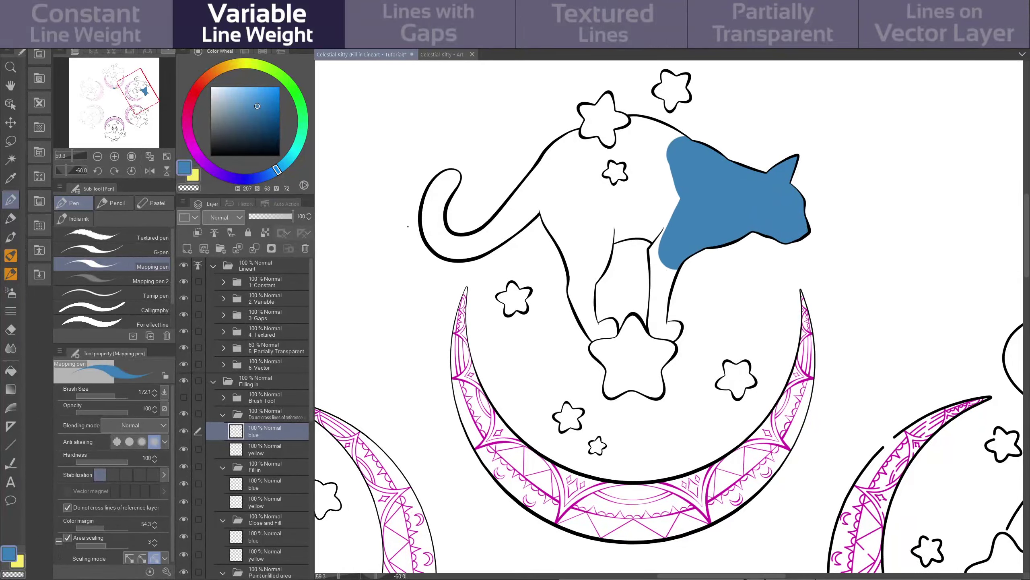
key(x)
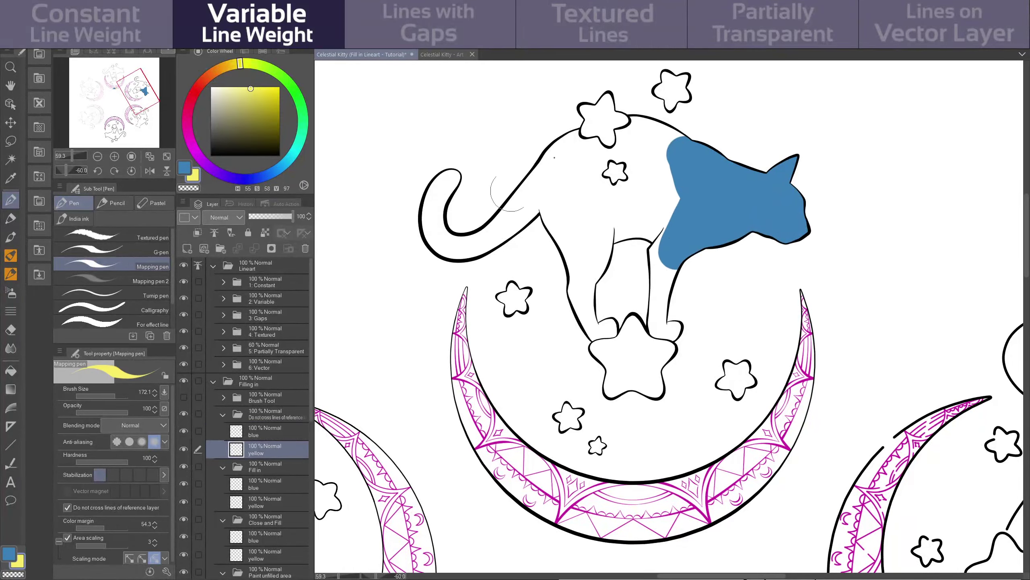
drag(588, 134, 608, 116)
mouse_move(669, 84)
mouse_down()
mouse_move(612, 176)
mouse_move(670, 139)
mouse_move(573, 143)
mouse_move(640, 177)
mouse_move(661, 217)
mouse_move(625, 229)
mouse_up()
Paint blue along the inside of the gapped cat-head outline on the blue layer
key(x)
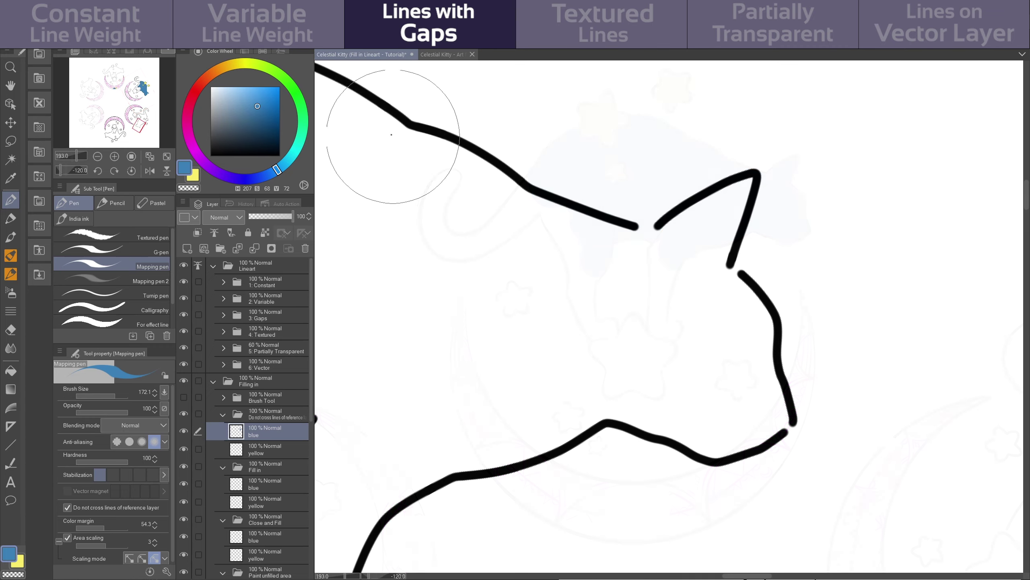
mouse_move(390, 130)
mouse_down()
mouse_move(511, 202)
mouse_move(617, 230)
mouse_up()
mouse_move(742, 364)
mouse_down()
mouse_move(762, 331)
mouse_move(748, 295)
mouse_up()
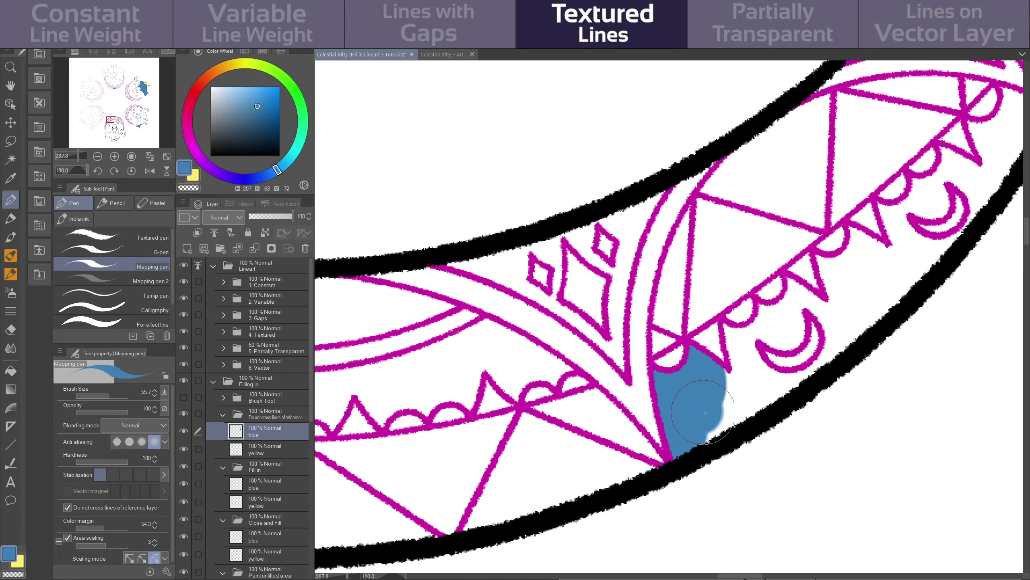
Paint the textured moon's outer band blue, and its crescent and small scallops yellow on the yellow layer
mouse_move(751, 405)
mouse_down()
mouse_move(739, 339)
mouse_move(793, 299)
mouse_move(840, 332)
mouse_move(824, 306)
mouse_move(830, 346)
mouse_move(825, 265)
mouse_move(873, 291)
mouse_move(901, 257)
mouse_up()
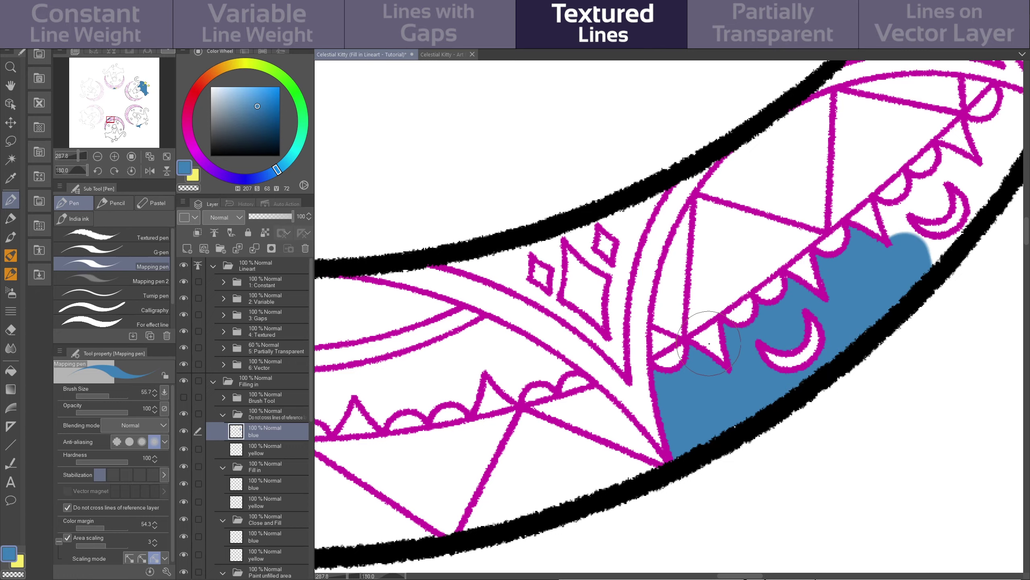
key(x)
key(alt+[)
mouse_move(669, 356)
mouse_down()
mouse_move(745, 307)
mouse_move(784, 365)
mouse_move(815, 335)
mouse_up()
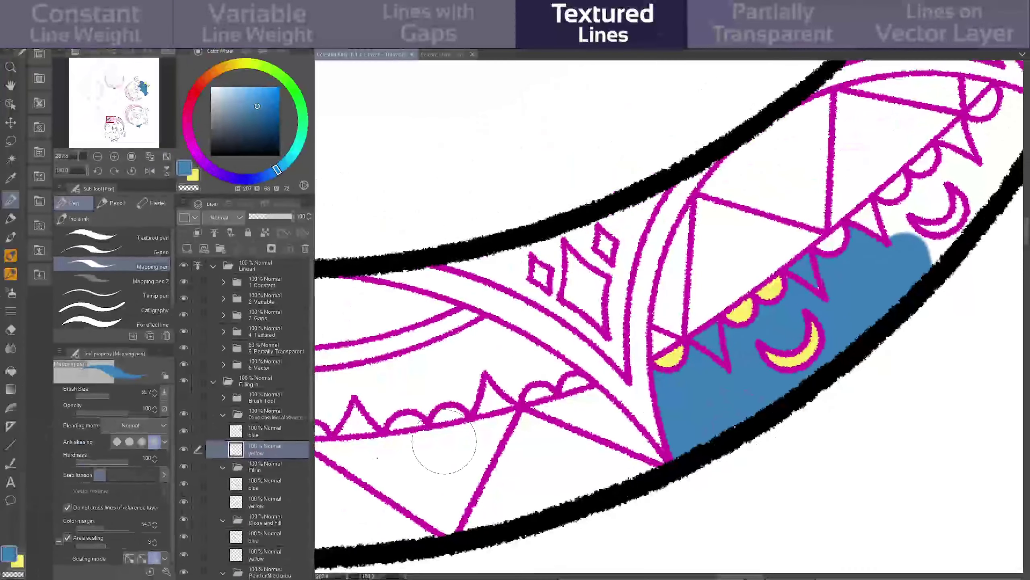
Toggle Do not cross lines of reference layer off and on, set the scaling mode to Rectangle, and paint the textured moon's triangular panels blue
click(123, 509)
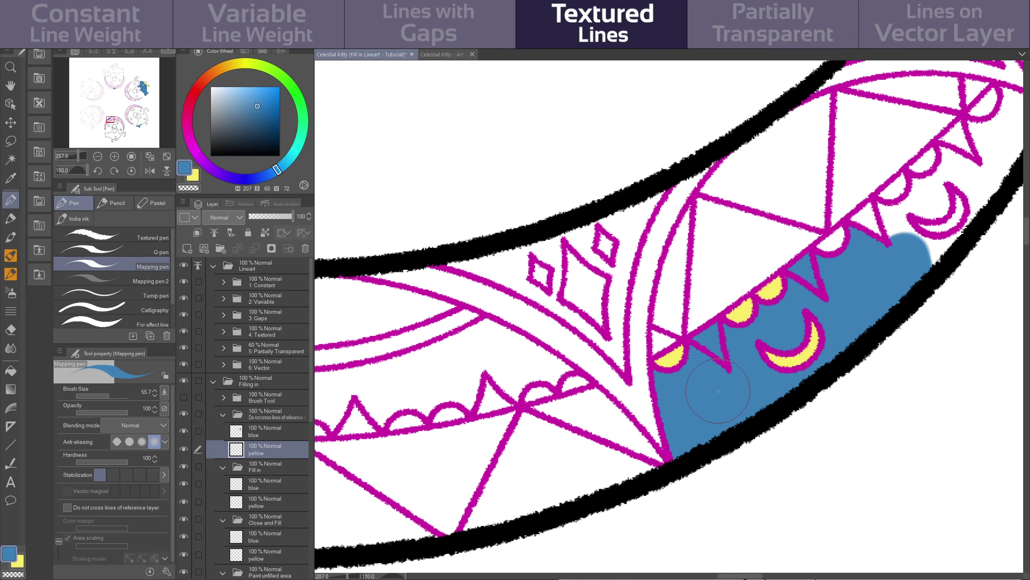
click(146, 508)
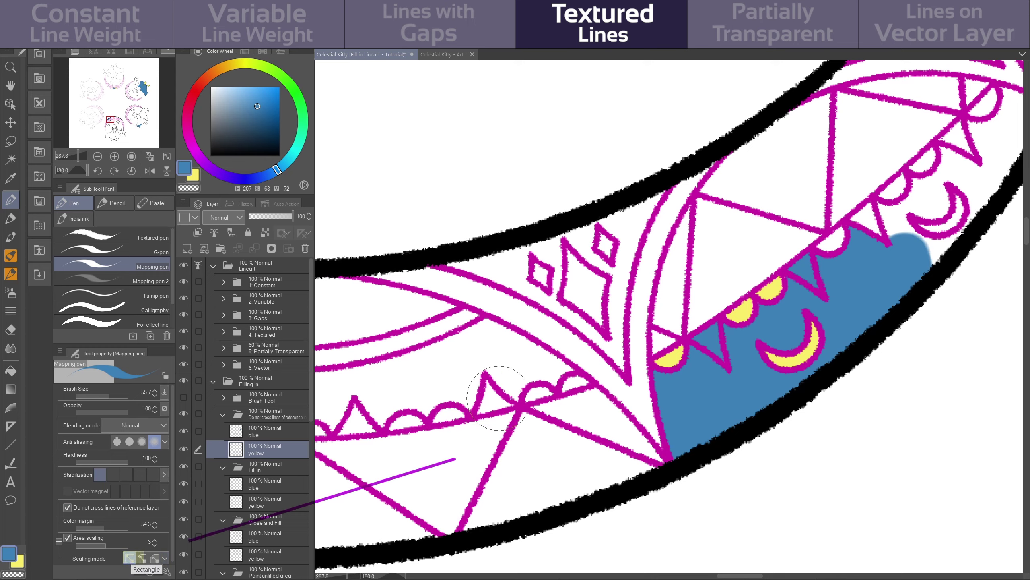
mouse_move(622, 468)
mouse_down()
mouse_move(473, 521)
mouse_move(528, 427)
mouse_move(643, 468)
mouse_move(521, 466)
mouse_move(503, 496)
mouse_up()
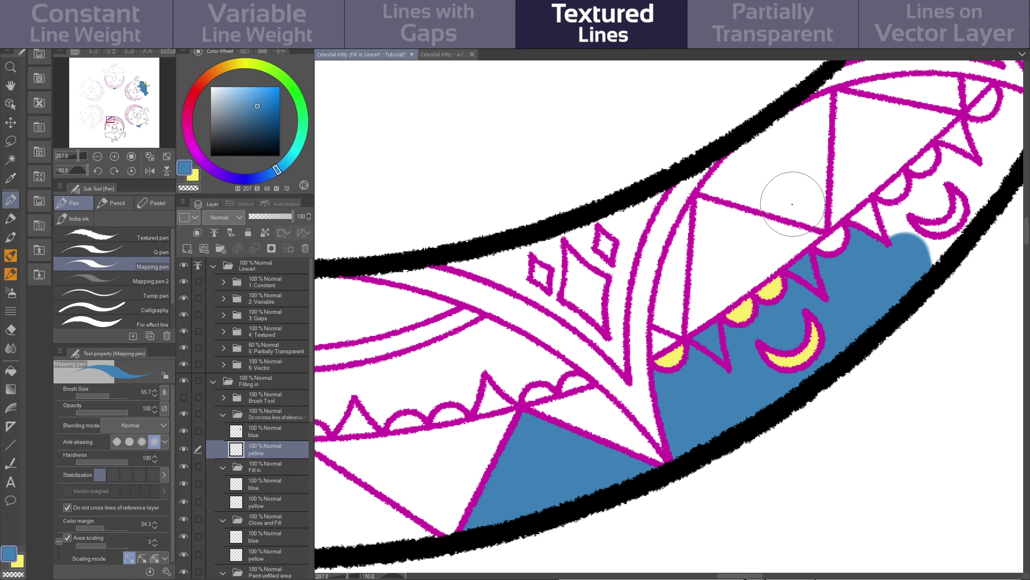
mouse_move(792, 204)
mouse_down()
mouse_move(716, 184)
mouse_move(820, 103)
mouse_move(814, 213)
mouse_move(769, 198)
mouse_move(794, 141)
mouse_up()
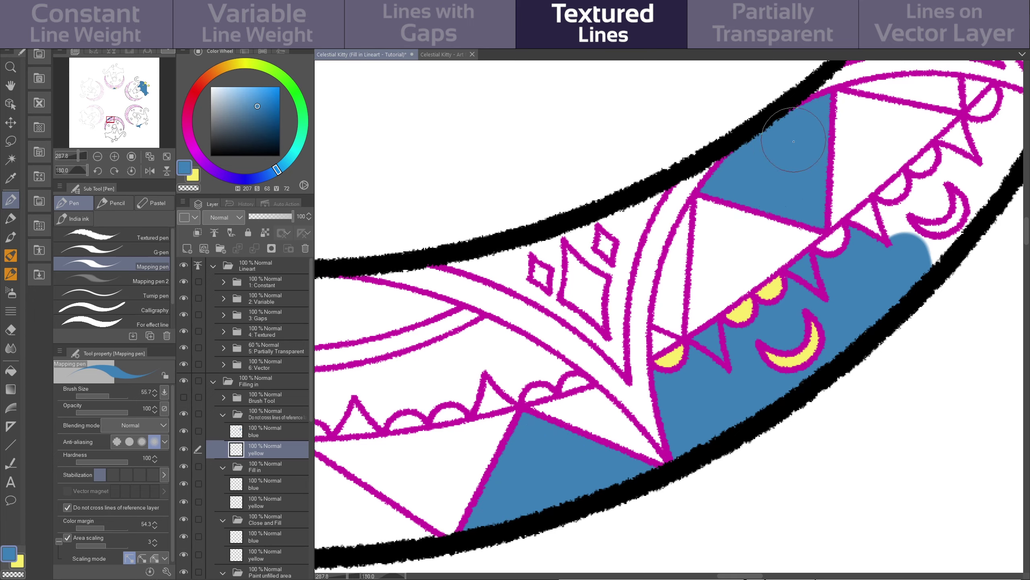
mouse_move(621, 280)
mouse_down()
mouse_move(652, 201)
mouse_move(604, 217)
mouse_move(582, 240)
mouse_move(622, 292)
mouse_move(618, 359)
mouse_move(552, 302)
mouse_move(559, 251)
mouse_move(531, 245)
mouse_move(464, 261)
mouse_up()
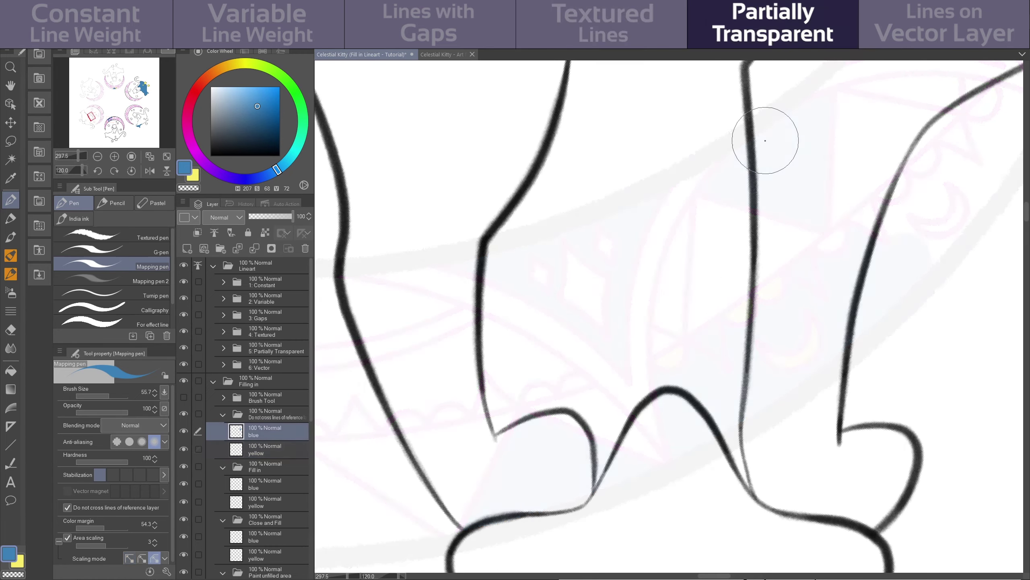
Paint blue along the partially transparent leg line, lowering the color margin to 29.5 before continuing down the paw
click(764, 142)
mouse_move(764, 144)
mouse_down()
mouse_move(766, 256)
mouse_move(745, 436)
mouse_up()
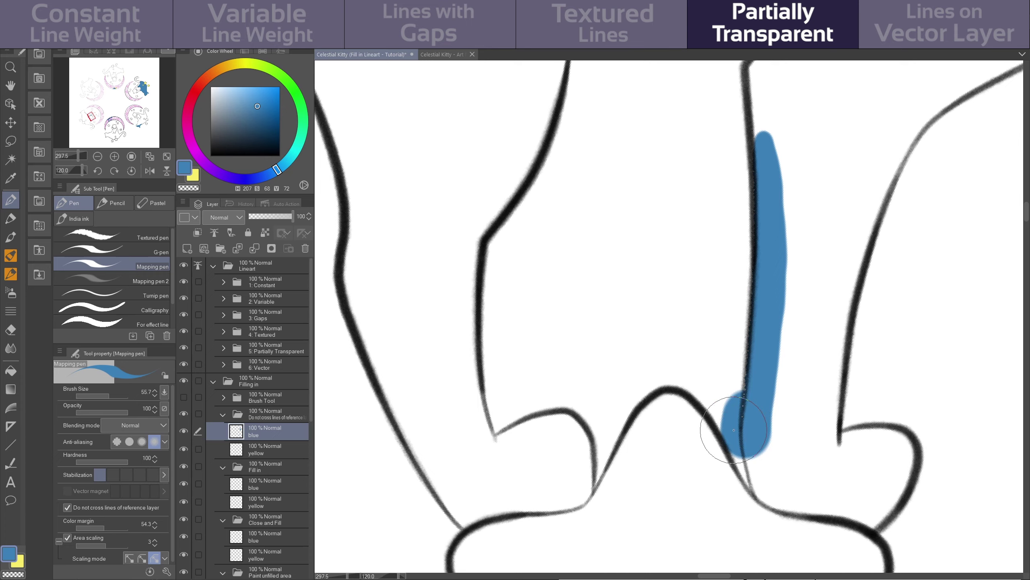
drag(98, 527, 94, 528)
drag(724, 416, 770, 493)
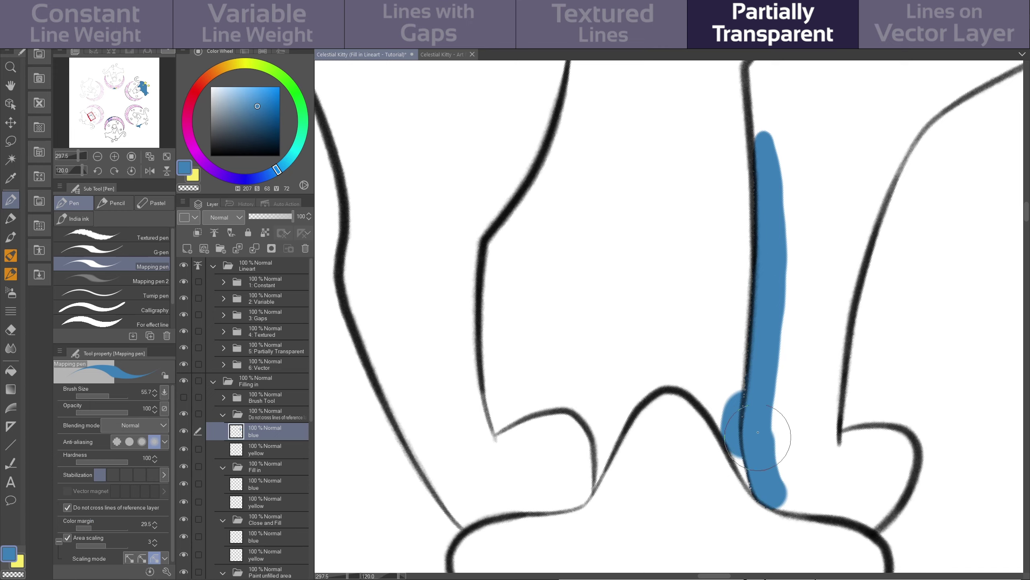
Erase the blue spill across the leg line, then paint along the opposite leg line with area scaling 5 in Rectangle mode
key(c)
mouse_move(740, 391)
mouse_down()
mouse_move(728, 402)
mouse_move(730, 440)
mouse_up()
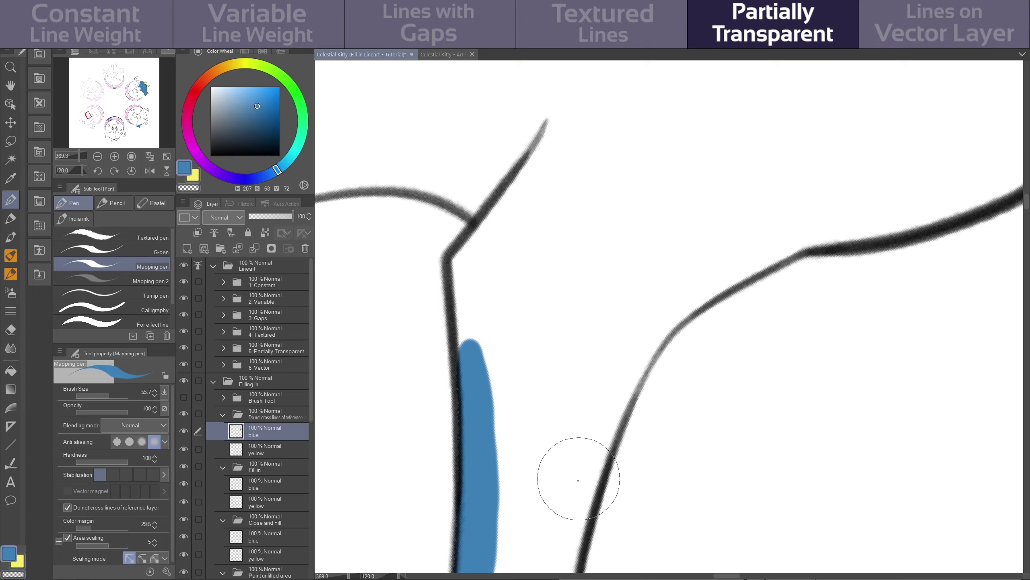
mouse_move(580, 493)
mouse_down()
mouse_move(637, 364)
mouse_move(690, 303)
mouse_move(806, 243)
mouse_move(982, 195)
mouse_up()
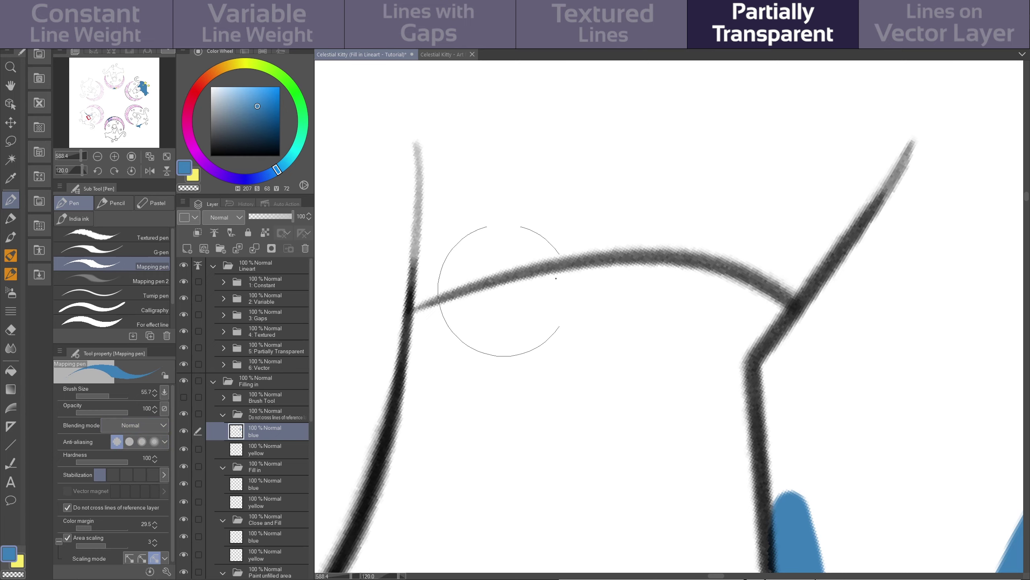
Paint blue above the partially transparent curve without anti-aliasing, then extend it over the whole area with the strongest anti-aliasing
mouse_move(786, 269)
mouse_down()
mouse_move(668, 237)
mouse_move(628, 240)
mouse_up()
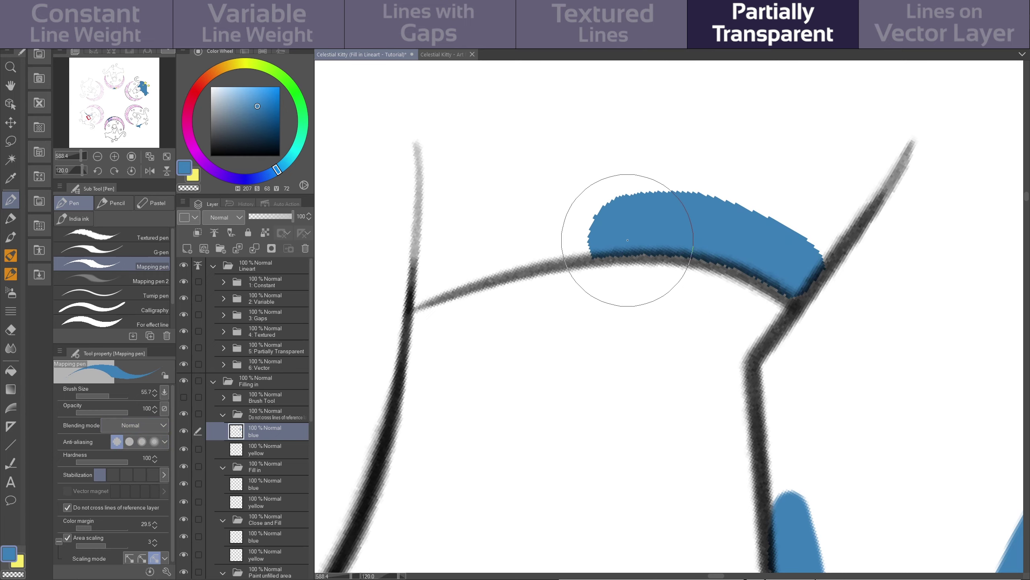
click(154, 441)
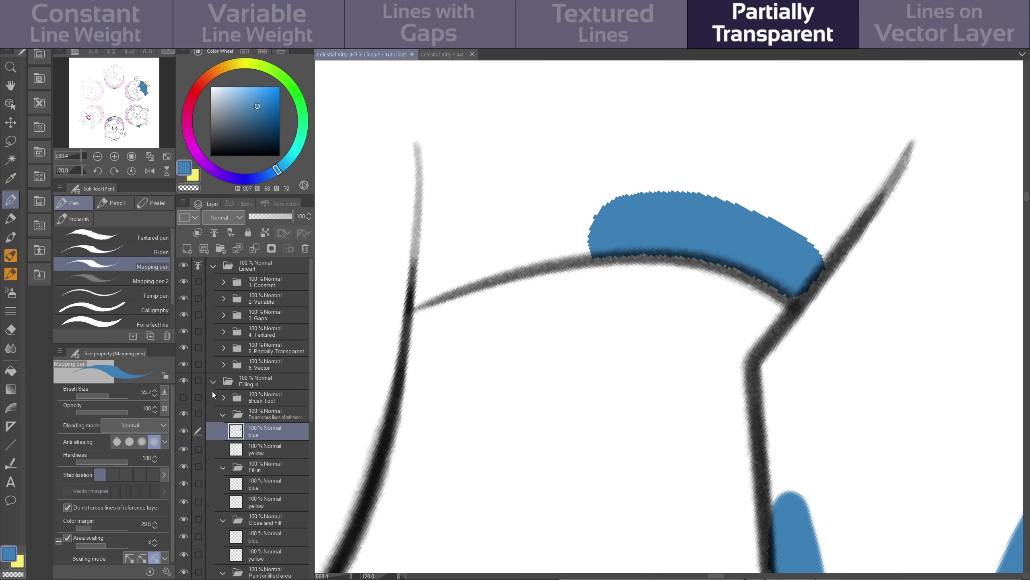
mouse_move(599, 235)
mouse_down()
mouse_move(524, 242)
mouse_move(425, 276)
mouse_move(506, 288)
mouse_move(805, 198)
mouse_move(833, 256)
mouse_move(379, 219)
mouse_move(839, 231)
mouse_move(916, 139)
mouse_move(345, 219)
mouse_move(982, 134)
mouse_up()
Soften the blue edges along the diagonal and curved lines with the Blur brush
click(10, 348)
click(150, 263)
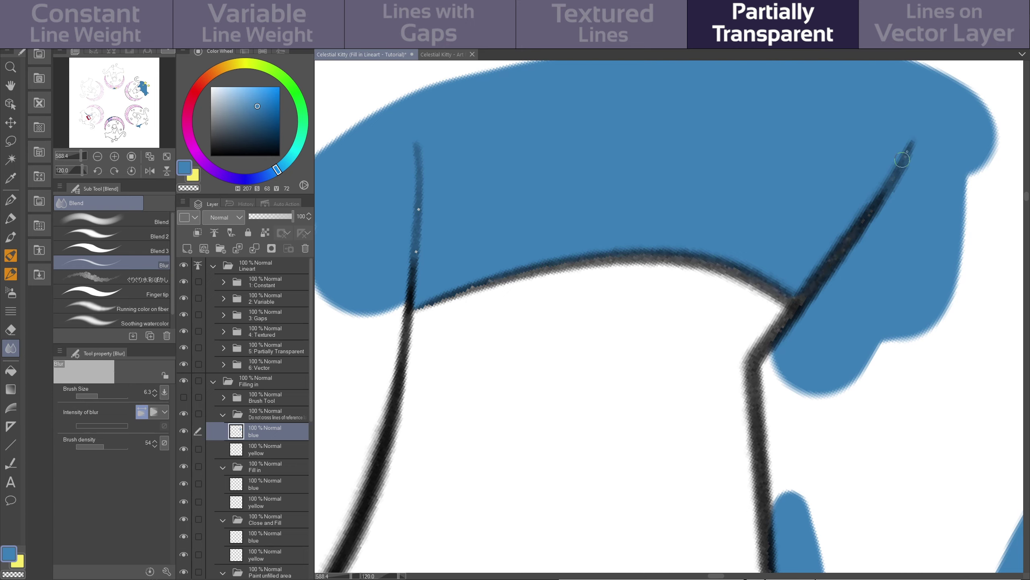
drag(902, 159, 592, 259)
Preview a Gaussian blur on the blue layer and adjust its strength
click(211, 22)
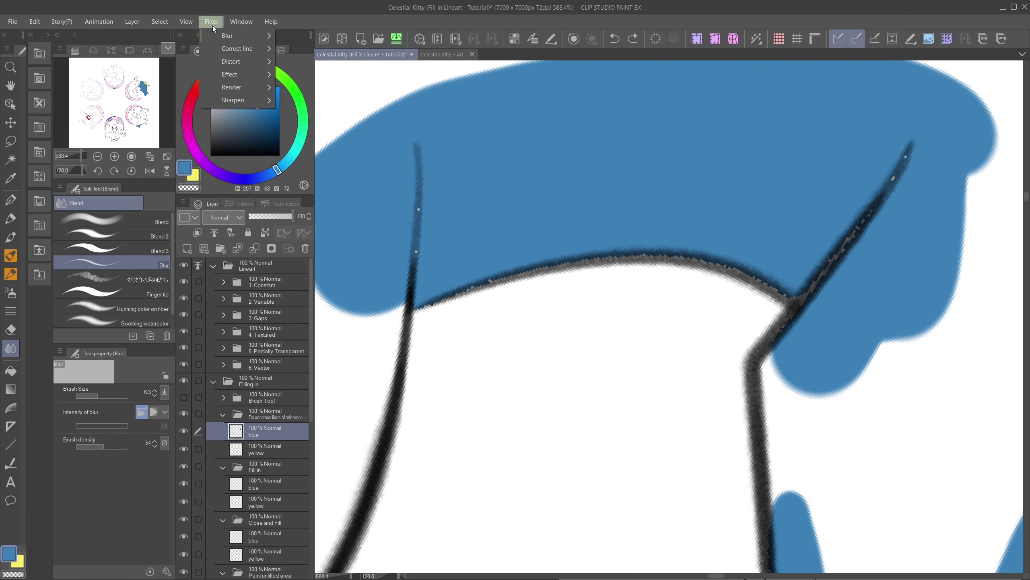
mouse_move(233, 36)
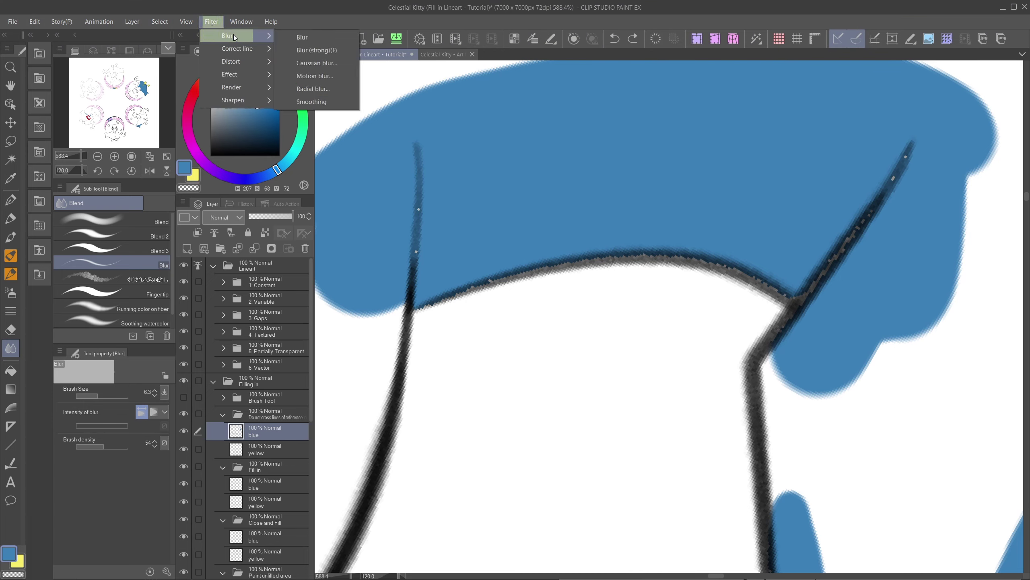
click(341, 63)
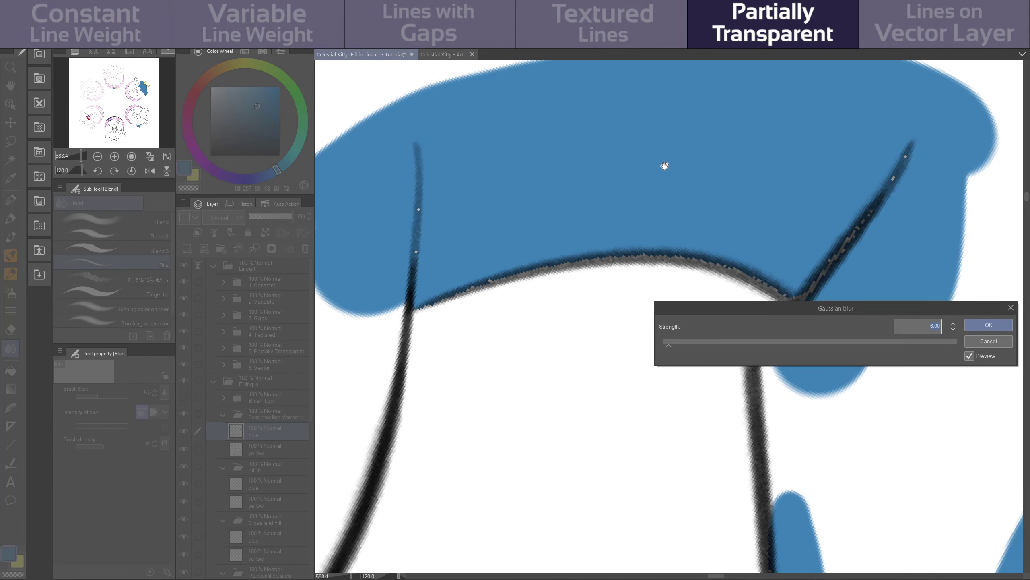
drag(835, 311, 590, 374)
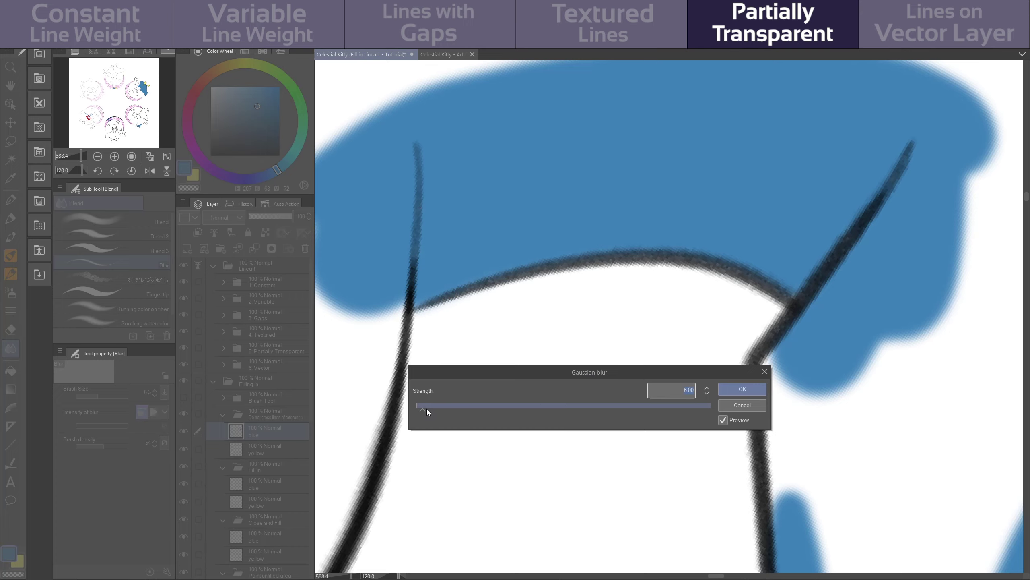
drag(432, 408, 441, 407)
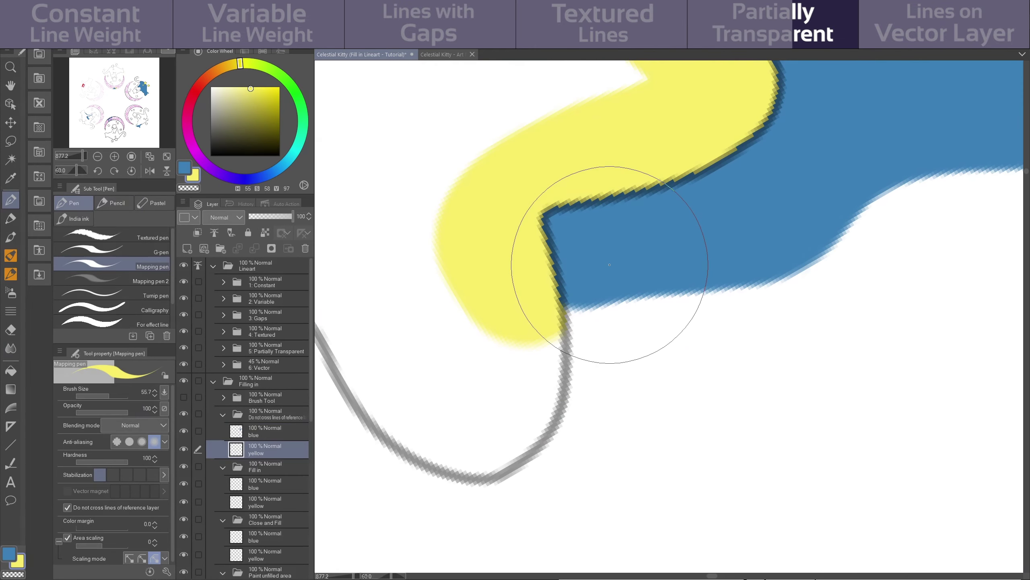
Paint blue along the outside of the gray vector line and yellow along its inside
click(261, 431)
mouse_move(580, 308)
mouse_down()
mouse_move(600, 336)
mouse_move(509, 479)
mouse_up()
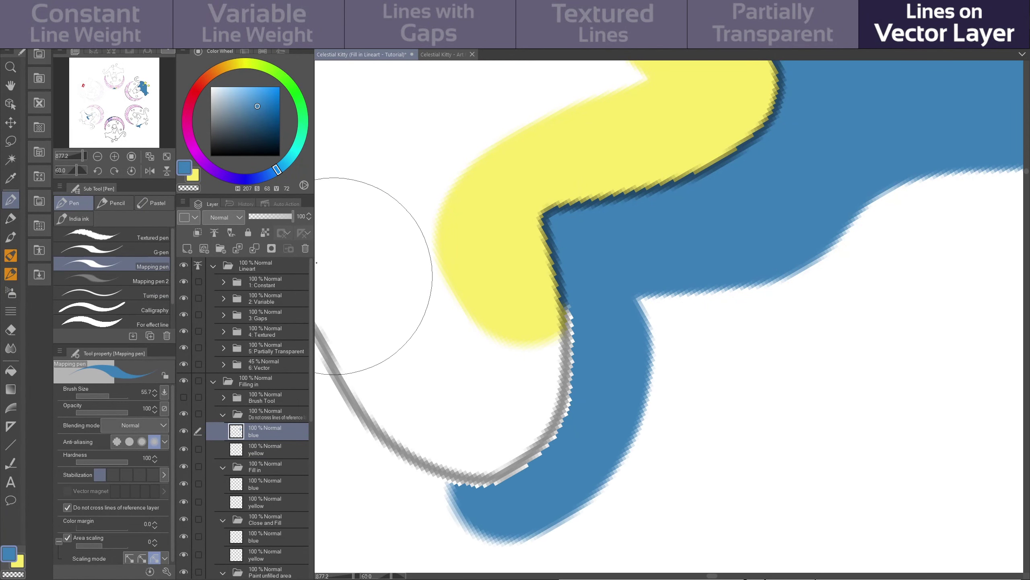
click(195, 175)
mouse_move(524, 383)
mouse_down()
mouse_move(512, 416)
mouse_move(407, 403)
mouse_up()
Enable Fill up to vector path in the Mapping pen's anti-overflow settings
click(166, 571)
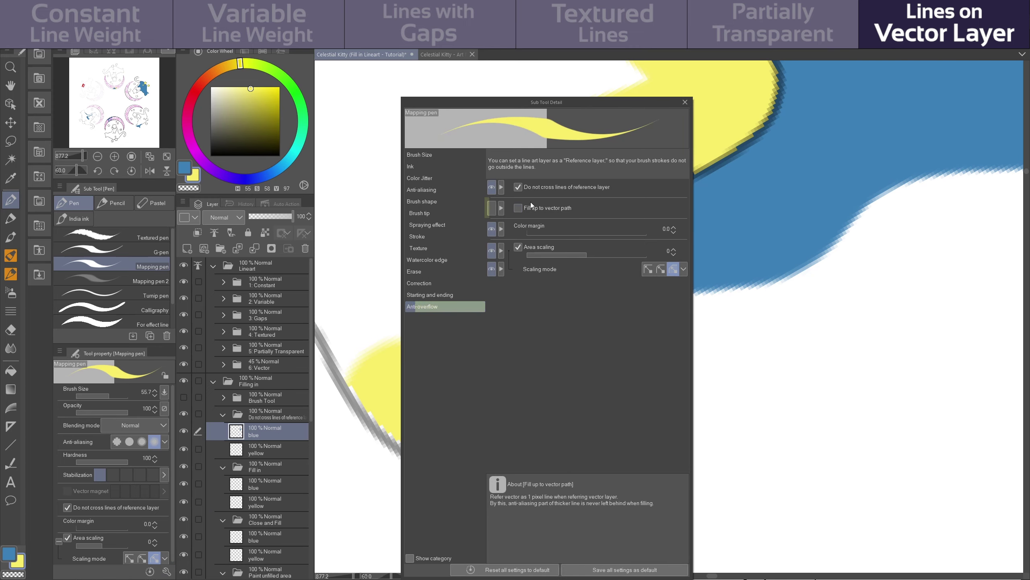
click(554, 208)
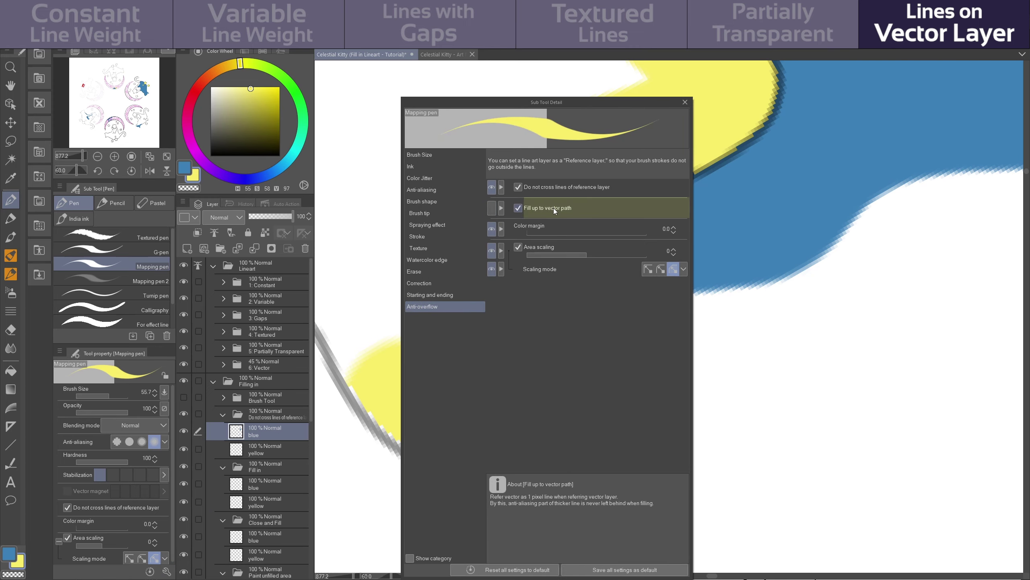
click(685, 102)
Paint along both sides of the vector line again, with blue on the blue layer and yellow on the yellow layer
key(x)
drag(574, 417, 345, 402)
click(265, 449)
key(x)
mouse_move(554, 351)
mouse_down()
mouse_move(526, 417)
mouse_move(341, 349)
mouse_up()
click(266, 364)
click(265, 431)
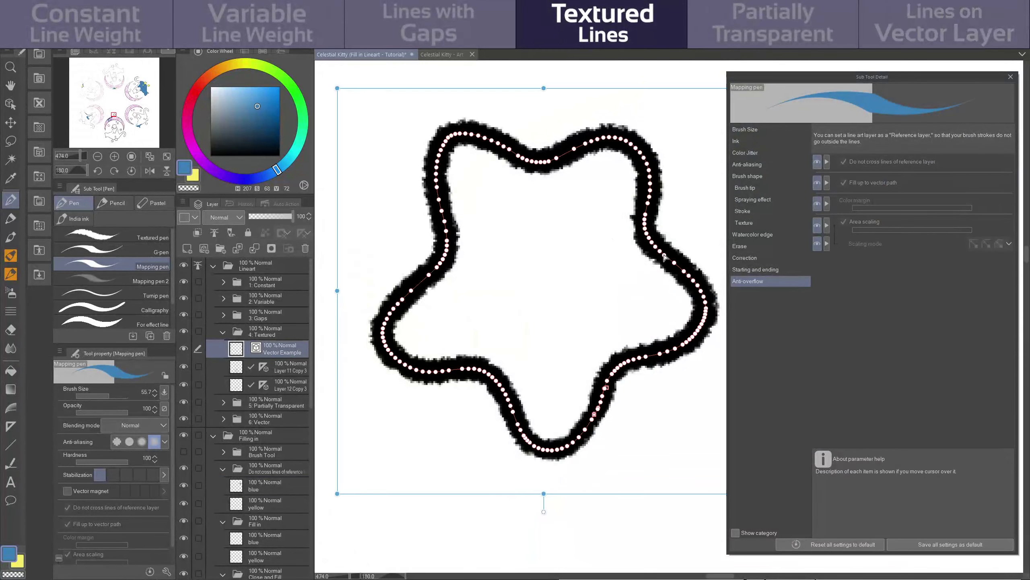
Reduce the vector example's layer opacity and paint blue on the blue layer inside the partially transparent vector star
mouse_move(557, 424)
mouse_down()
mouse_move(471, 260)
mouse_move(553, 371)
mouse_up()
drag(292, 217, 269, 219)
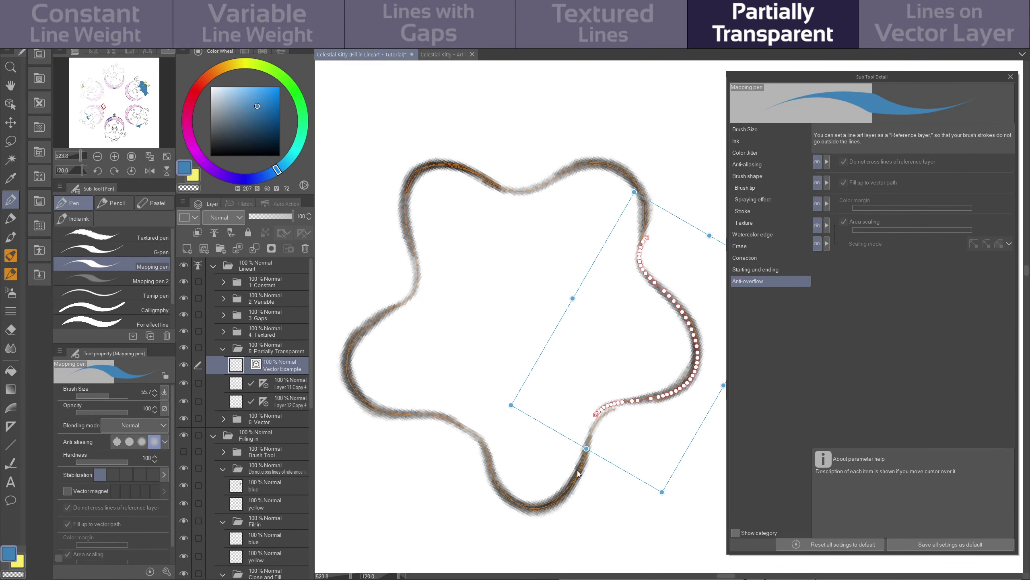
click(288, 484)
mouse_move(539, 187)
mouse_down()
mouse_move(437, 253)
mouse_move(541, 472)
mouse_move(632, 406)
mouse_up()
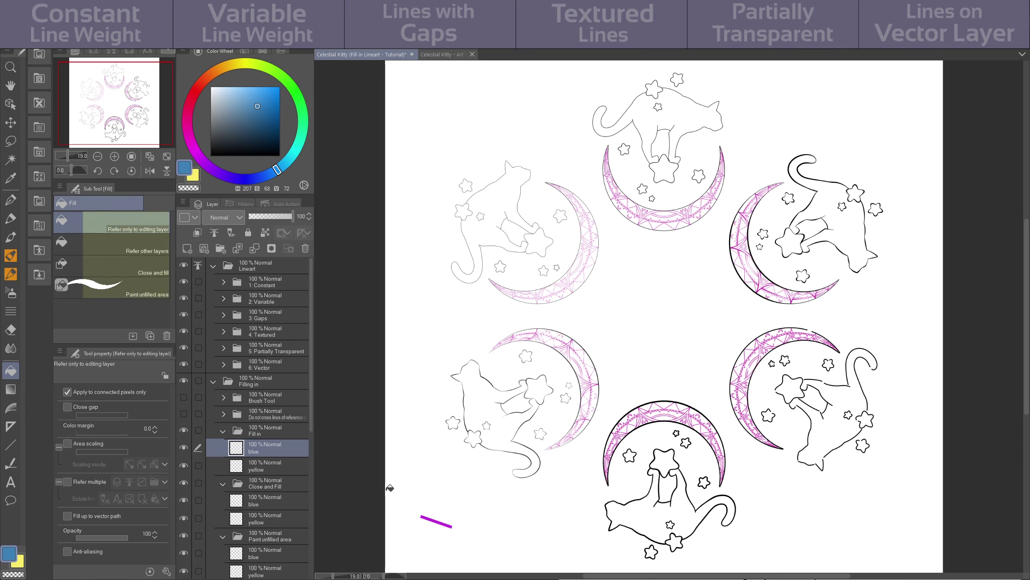
Compare the first two Fill sub tools and restore Refer other layers to its default settings
click(151, 250)
click(154, 228)
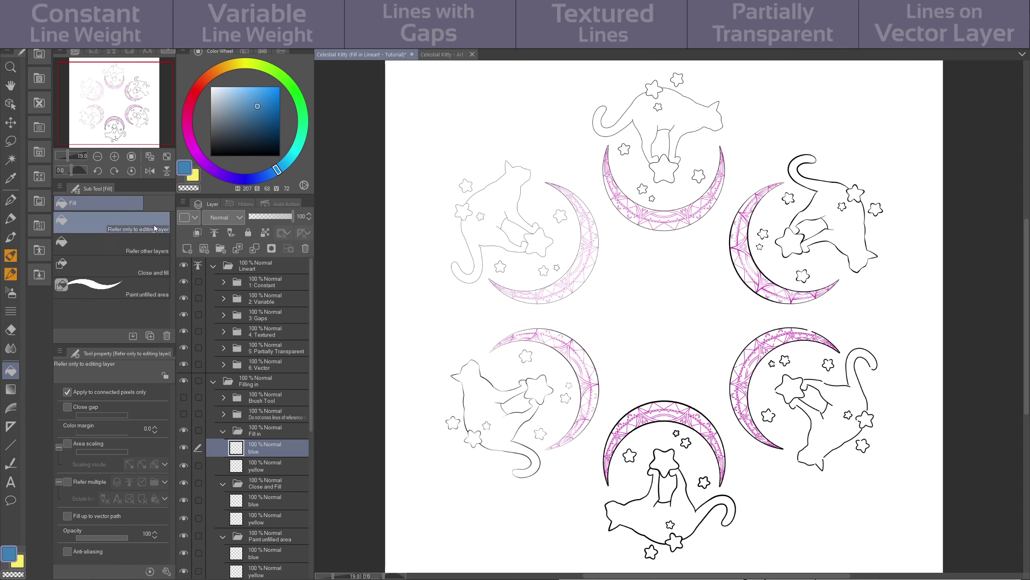
click(154, 245)
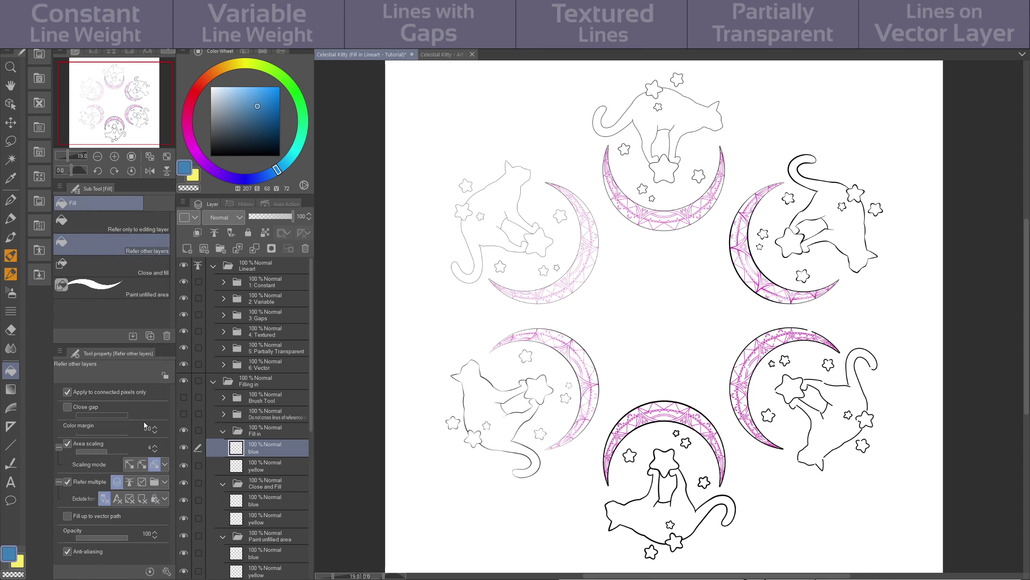
click(150, 571)
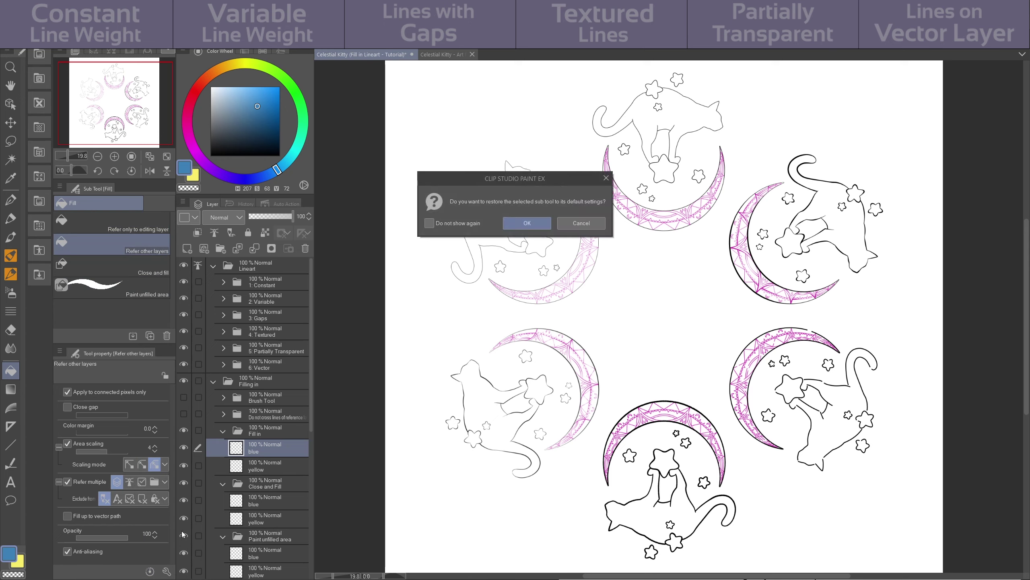
click(527, 224)
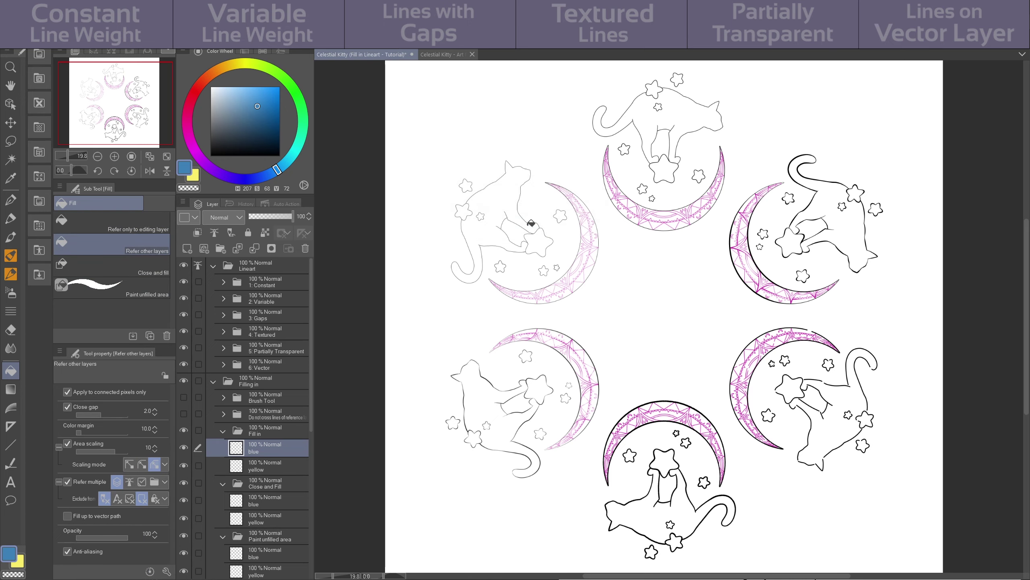
Fill the constant-weight cat blue using Refer only to editing layer, with color margin 58.9 and area scaling 3
click(141, 223)
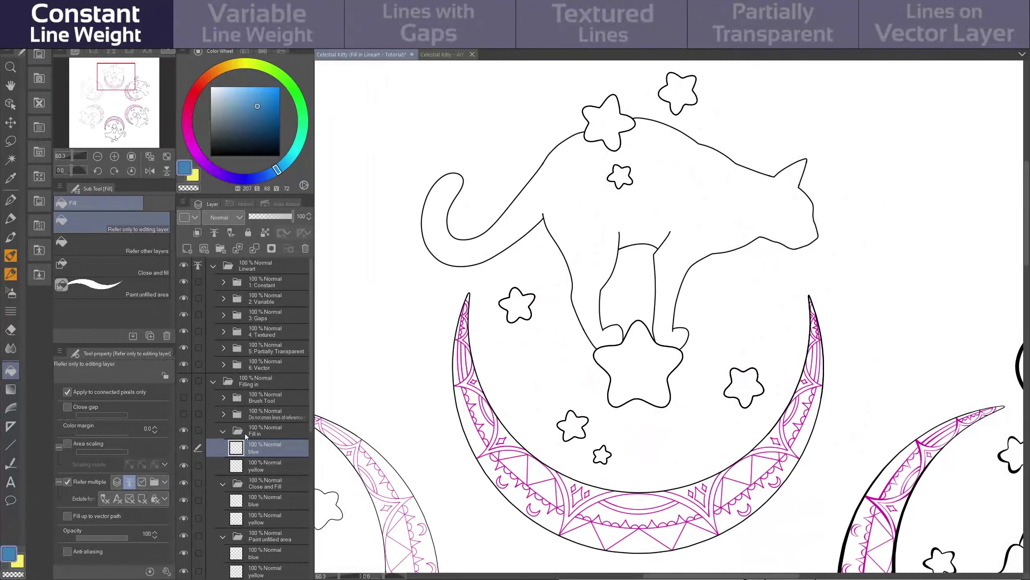
click(714, 214)
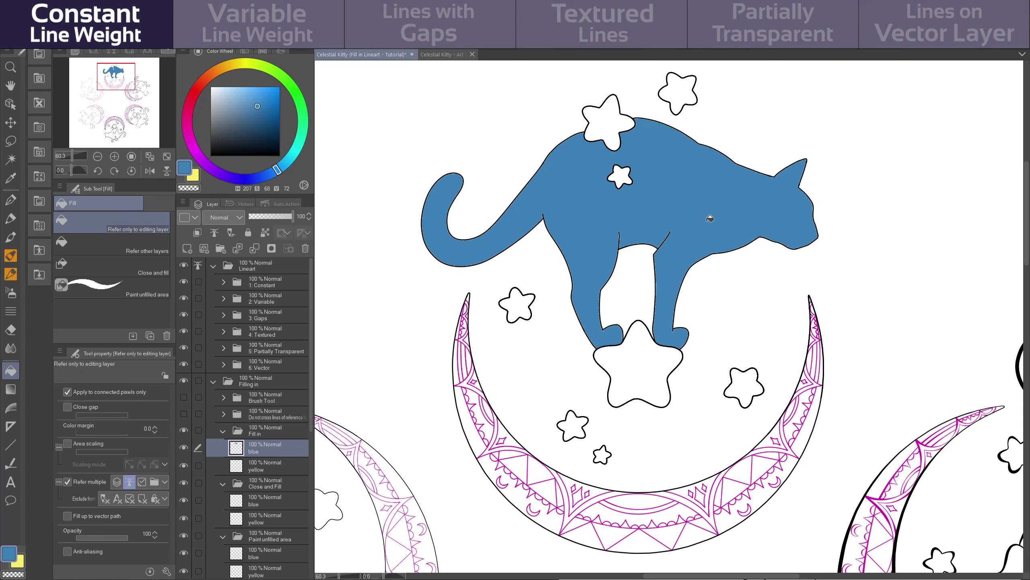
key(ctrl+z)
click(68, 444)
drag(104, 434, 106, 452)
click(679, 209)
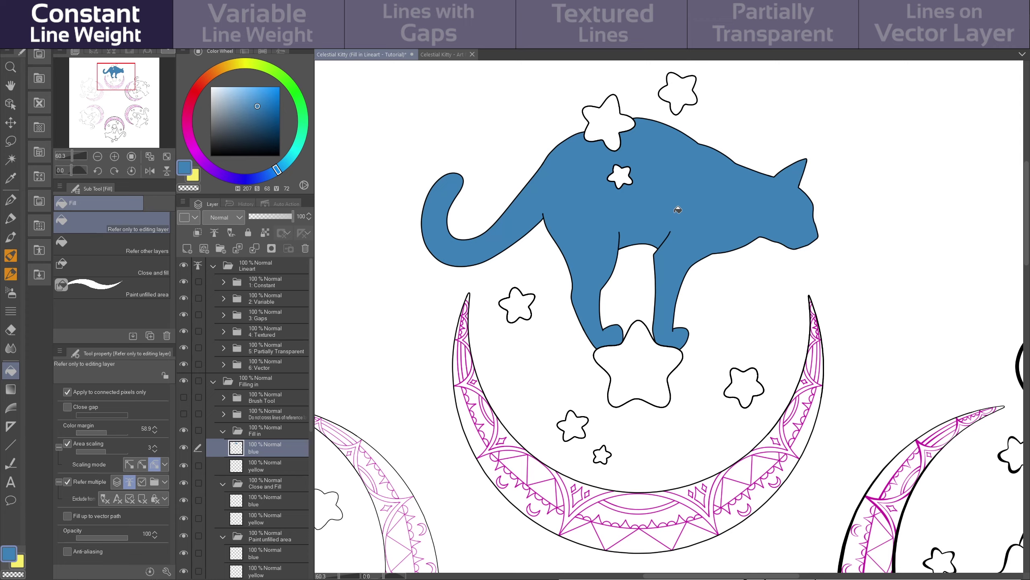
Fill panels along the lower part of the constant-weight moon blue
click(642, 499)
click(634, 518)
click(584, 533)
click(639, 542)
click(693, 534)
click(747, 472)
click(763, 465)
click(683, 491)
Fill the stars around the constant-weight cat yellow on the yellow layer
click(194, 176)
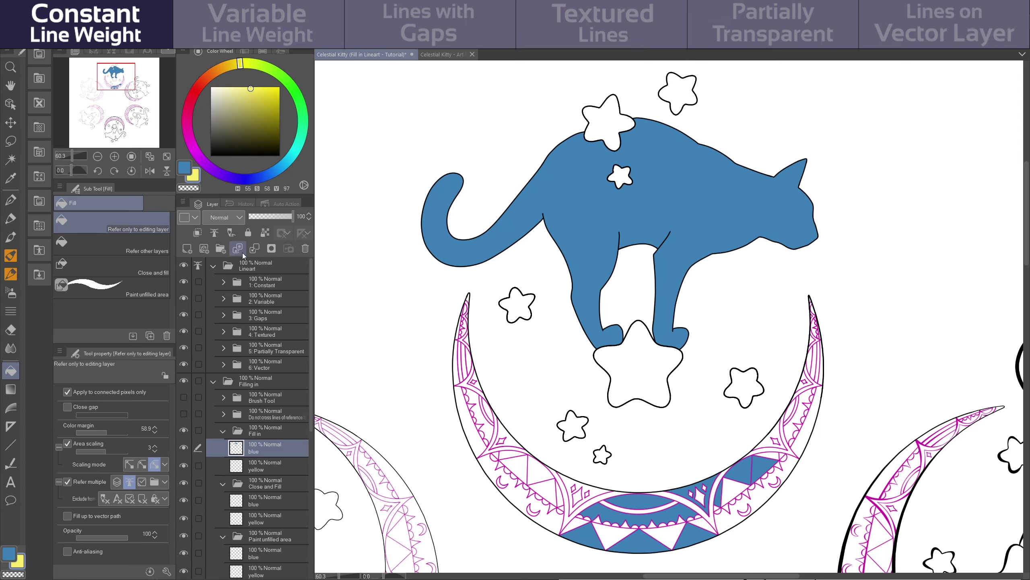
click(266, 465)
click(608, 124)
click(620, 177)
click(638, 367)
click(573, 426)
Fill the scallops and small triangles along the constant-weight moon's band yellow in continuous strokes
click(184, 166)
click(266, 447)
scroll(612, 438, up, 10)
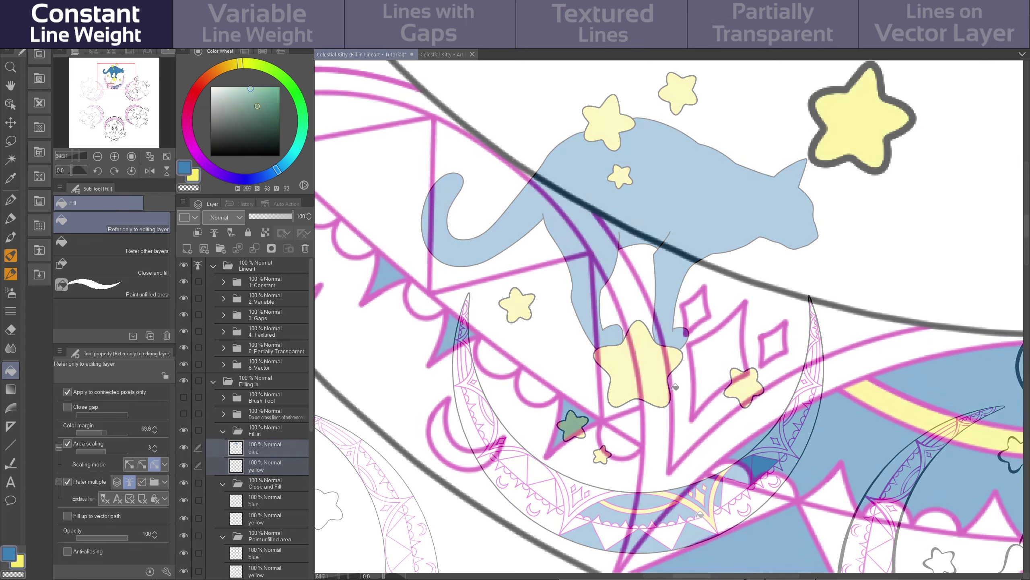
click(484, 454)
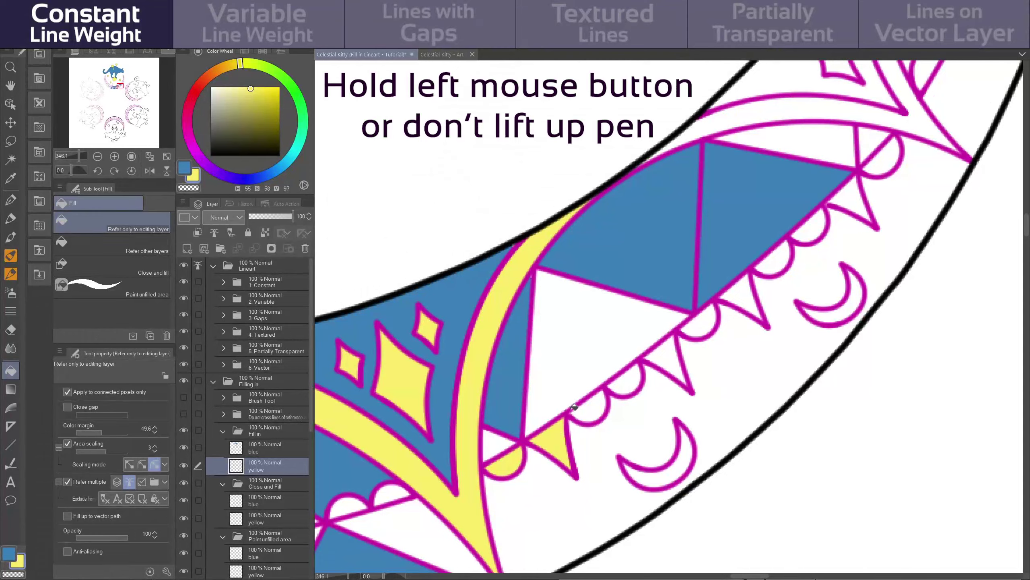
drag(586, 405, 803, 231)
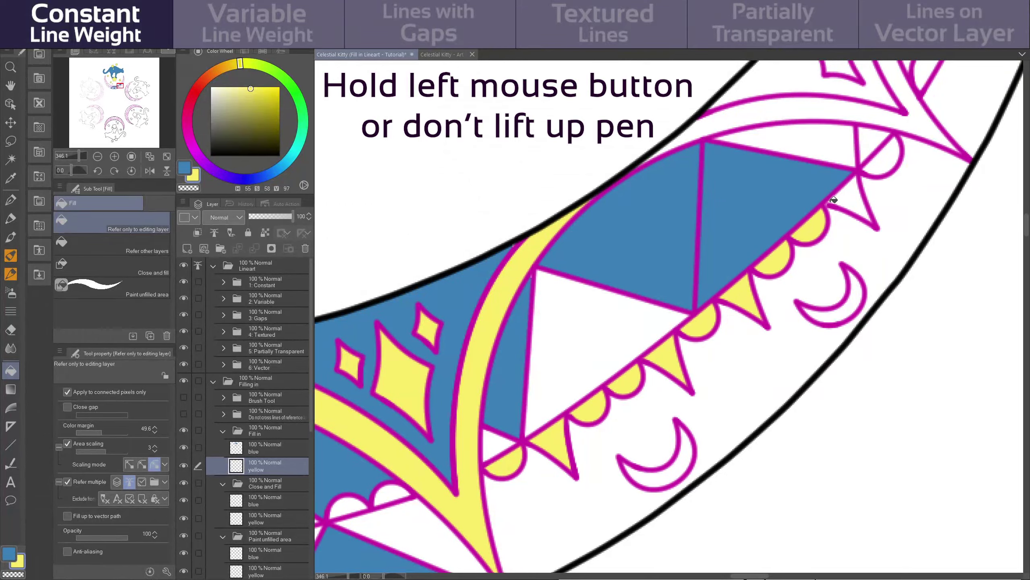
mouse_move(832, 200)
mouse_down()
mouse_move(874, 162)
mouse_move(867, 169)
mouse_up()
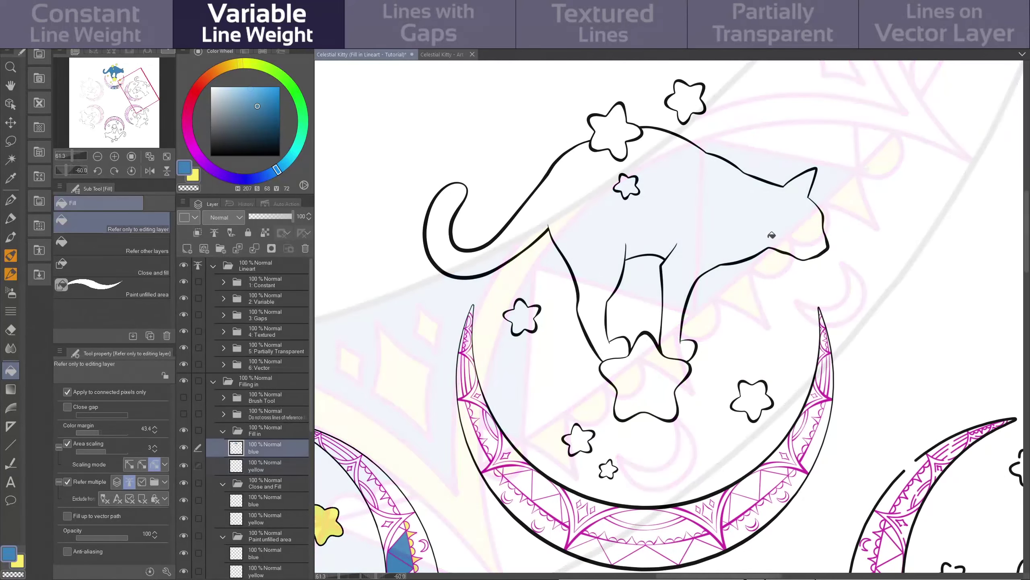
Fill the variable-weight cat's remaining front paw area and the central and lower moon panels blue, with color margin 43.4
click(685, 357)
click(652, 515)
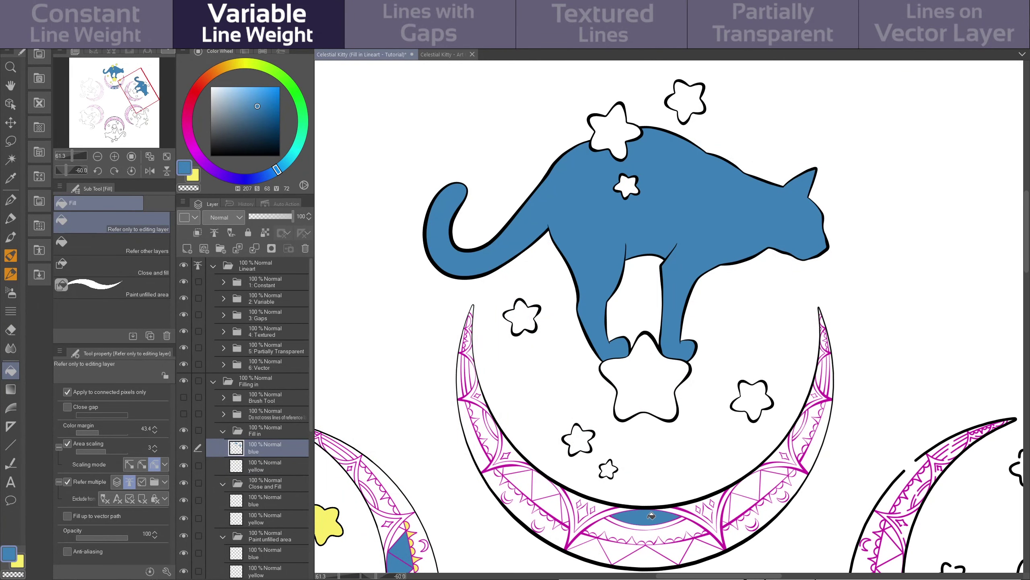
click(602, 505)
click(702, 509)
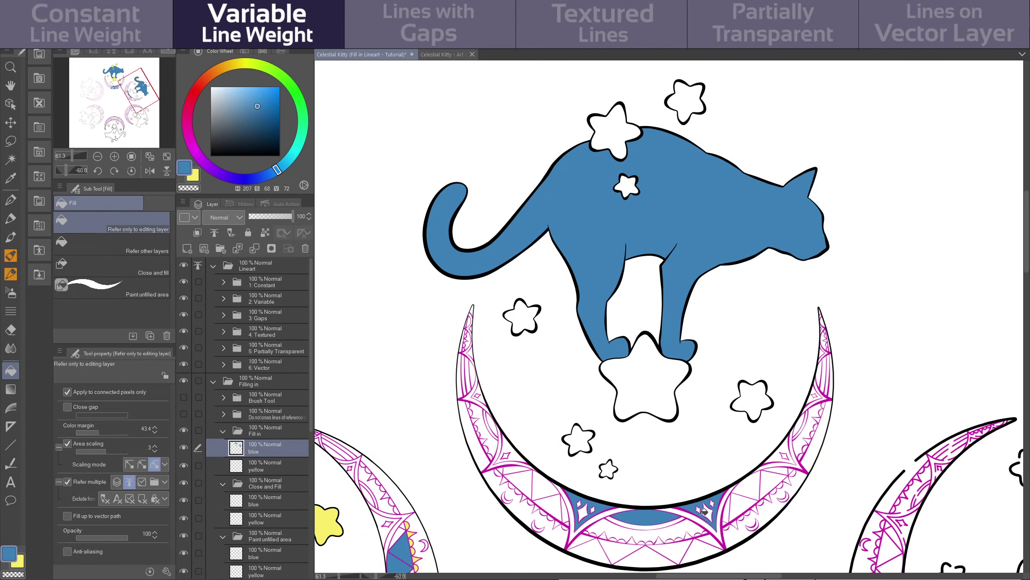
click(686, 552)
click(657, 556)
click(599, 549)
click(544, 488)
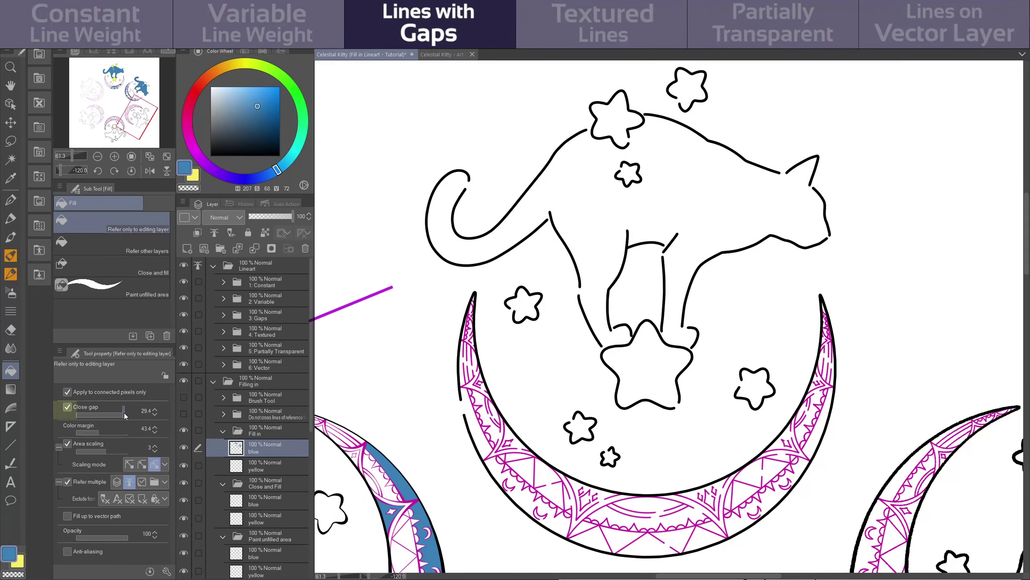
Fill the gapped cat blue with Close gap at 39.3, and its surrounding stars yellow on the yellow layer
drag(124, 412, 125, 414)
click(709, 208)
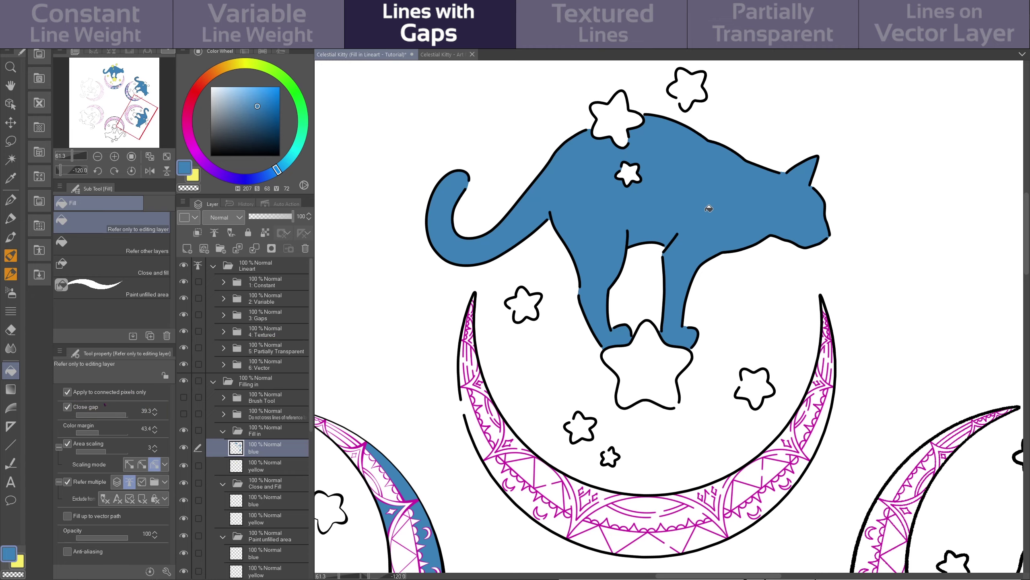
click(193, 175)
click(263, 465)
click(616, 120)
click(686, 88)
click(628, 174)
click(523, 304)
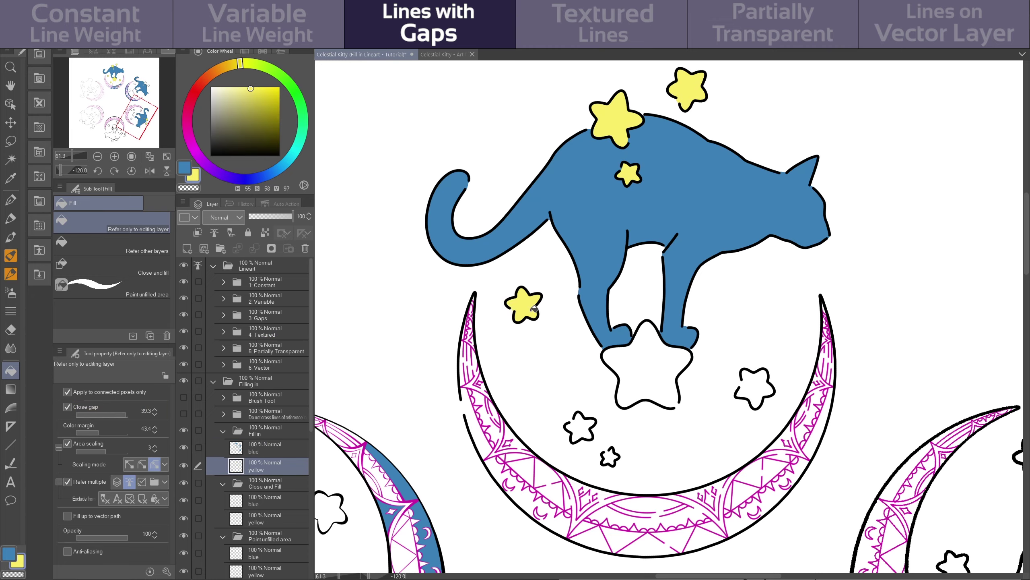
click(647, 367)
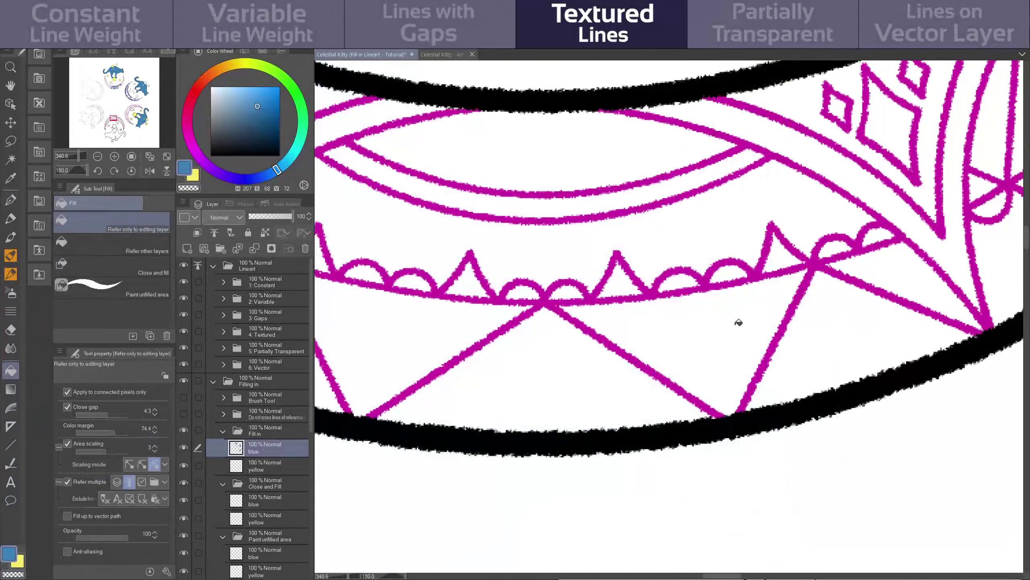
Fill the textured moon's triangles and decorative panels blue, with Close gap at 4.3 and color margin 74.4
click(590, 403)
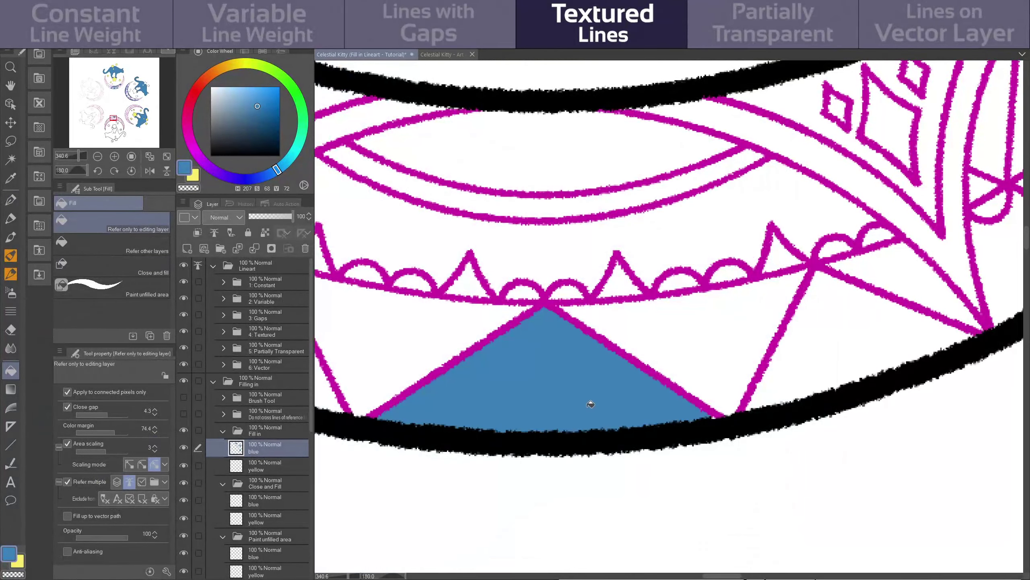
click(831, 325)
click(734, 212)
click(633, 145)
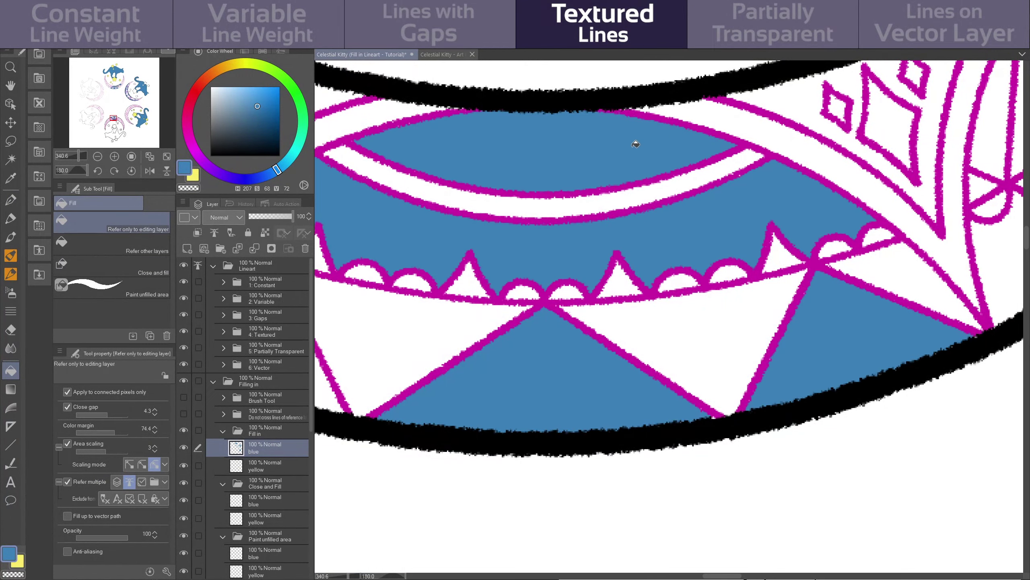
click(798, 94)
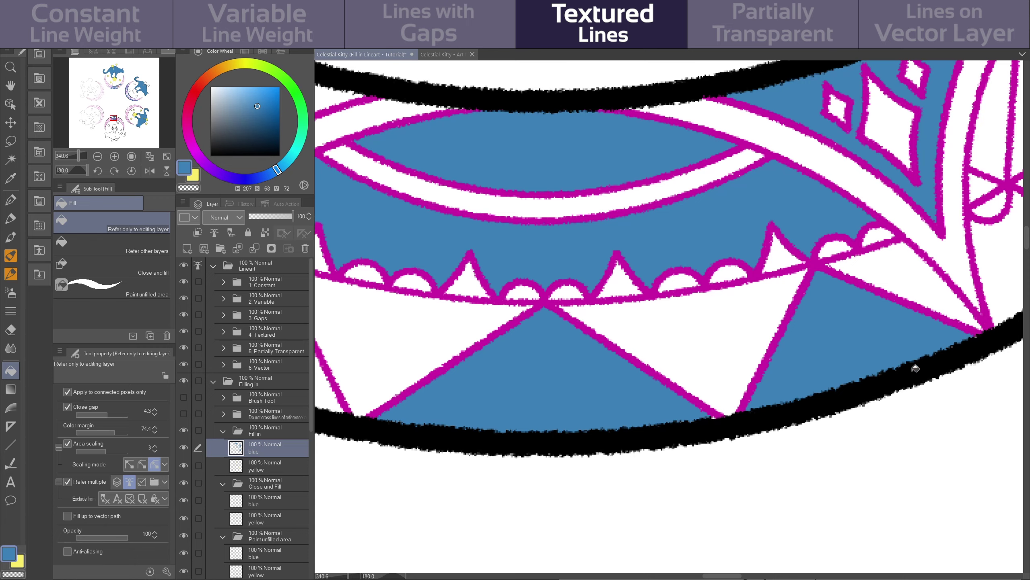
Fill the textured vector star blue using Fill up to vector path, and adjust the Vector Example layer's opacity to reveal the path
key(p)
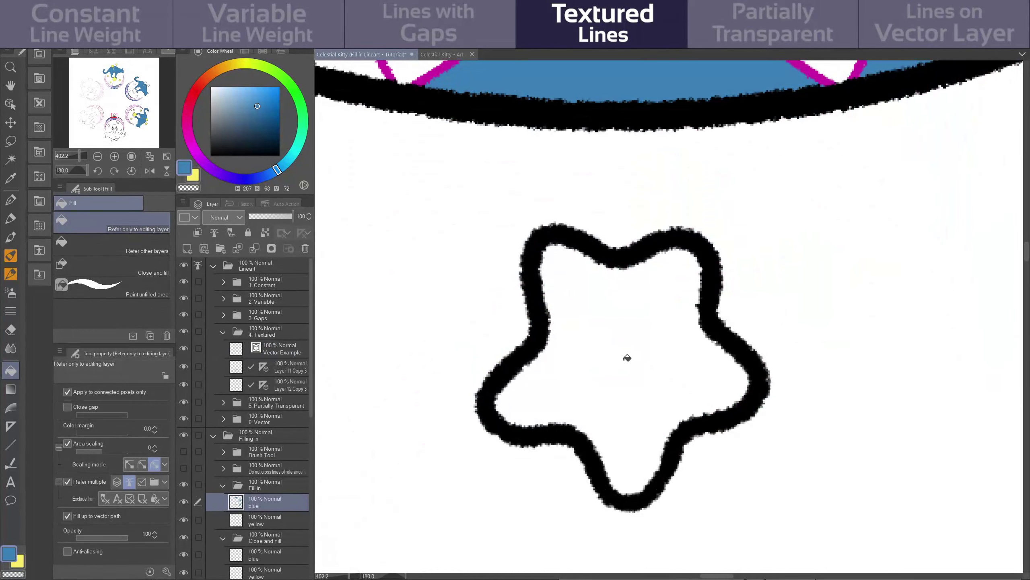
click(627, 359)
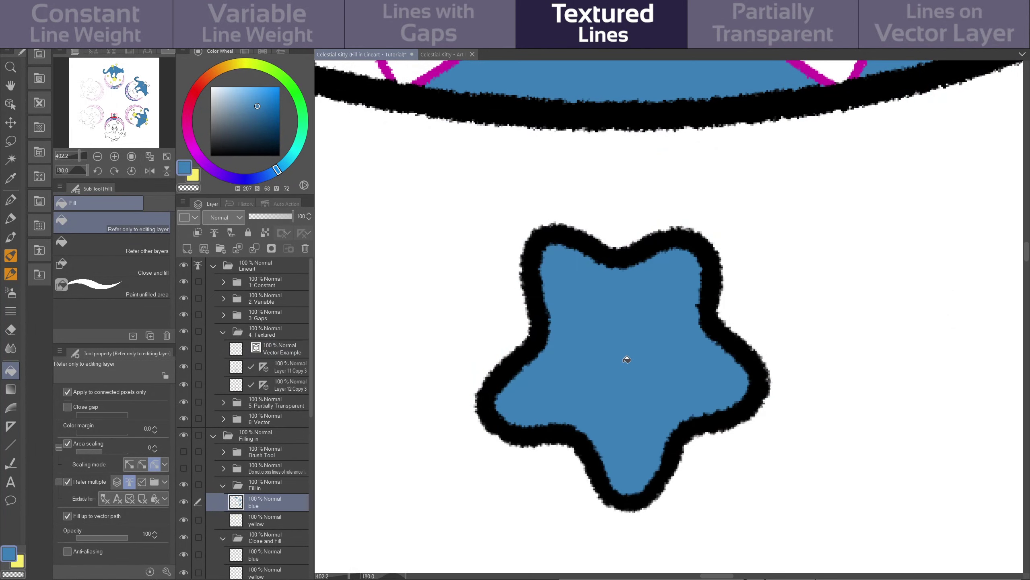
click(282, 353)
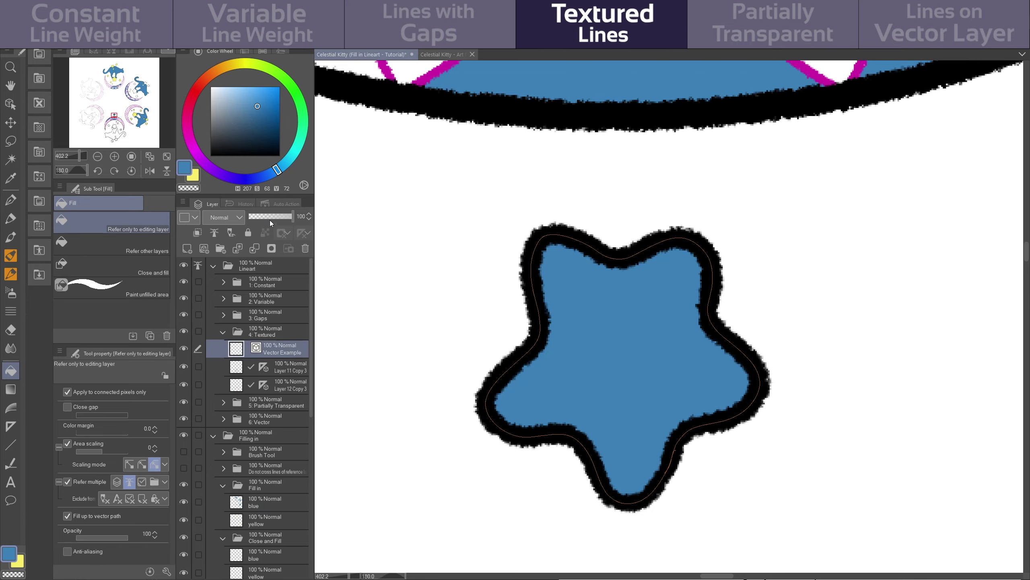
drag(269, 215, 262, 214)
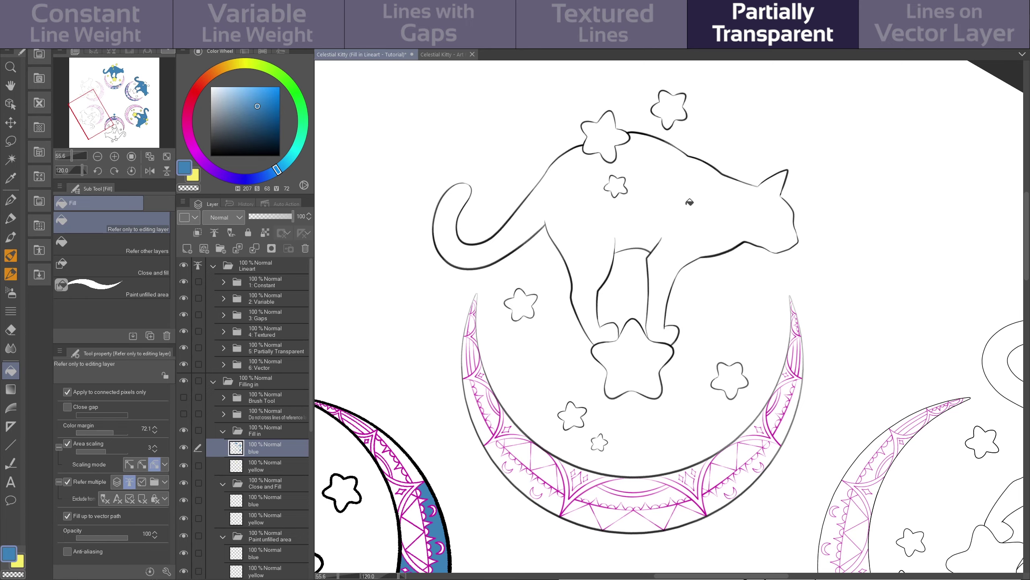
Try to fill the partially transparent cat blue at color margin 72.1 and at two lower margins, undoing each fill
click(688, 208)
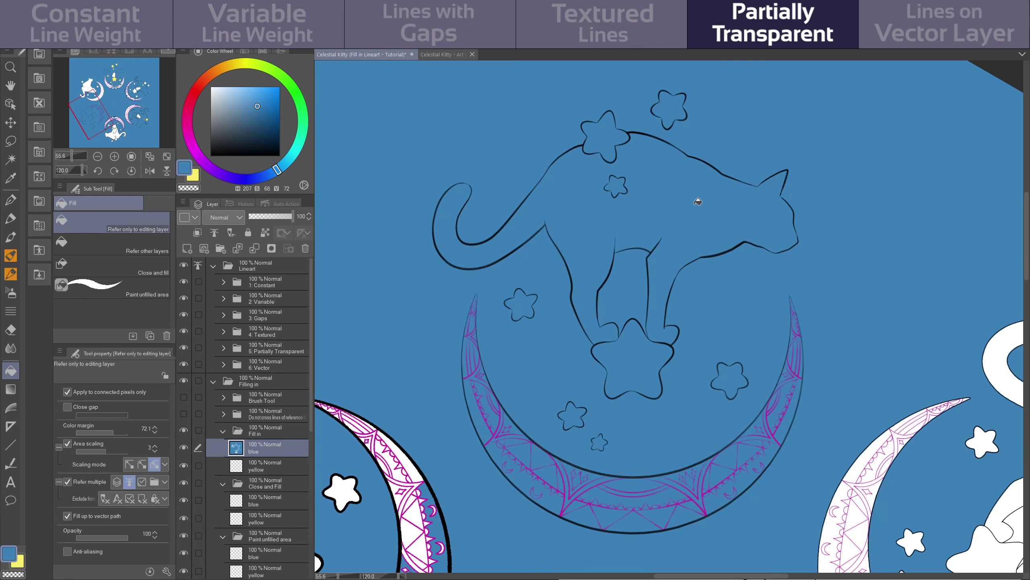
key(ctrl+z)
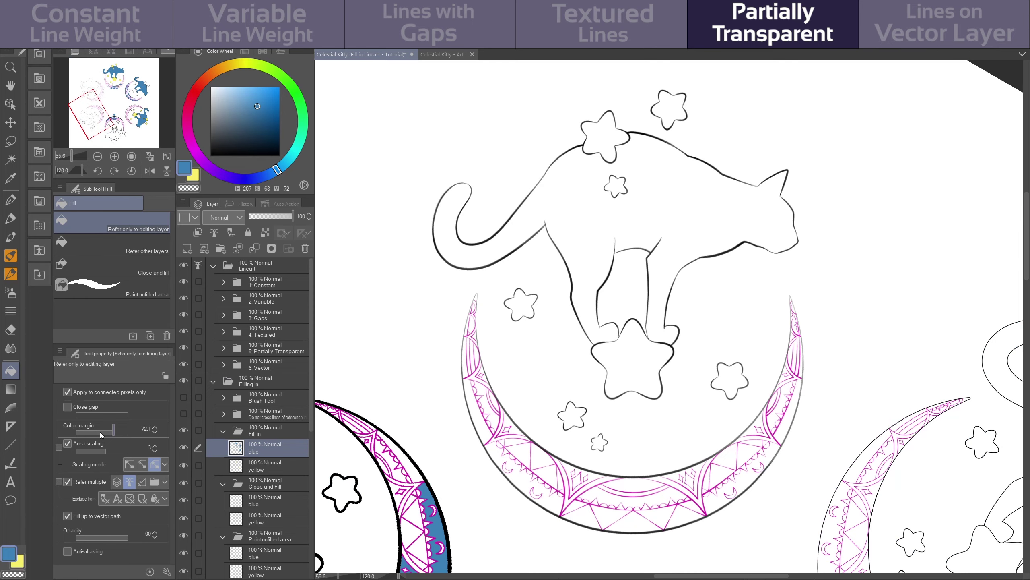
click(97, 433)
click(686, 207)
key(ctrl+z)
click(88, 432)
click(688, 215)
key(ctrl+z)
Set the color margin to 11.6 and fill the partially transparent cat blue
click(81, 433)
click(693, 215)
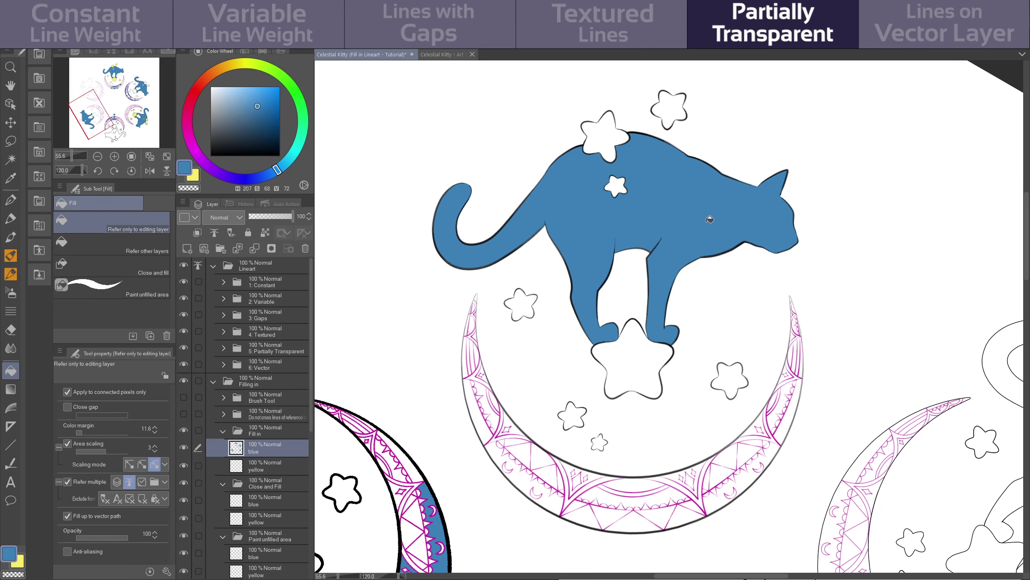
Select the adjoining vector strokes of the partially transparent star to examine where their paths meet
scroll(373, 185, up, 8)
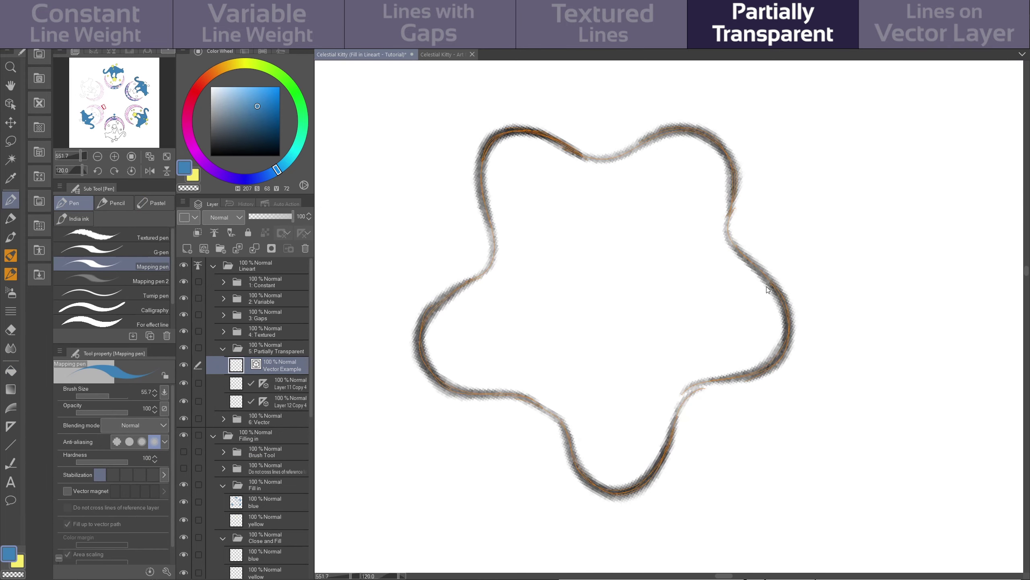
ctrl+click(771, 288)
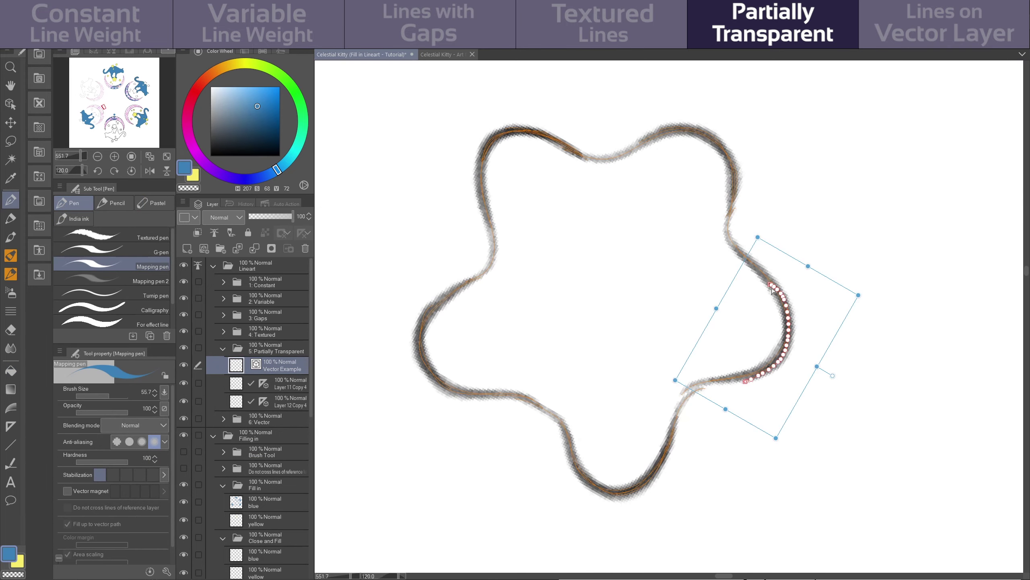
ctrl+shift+click(706, 381)
ctrl+click(676, 417)
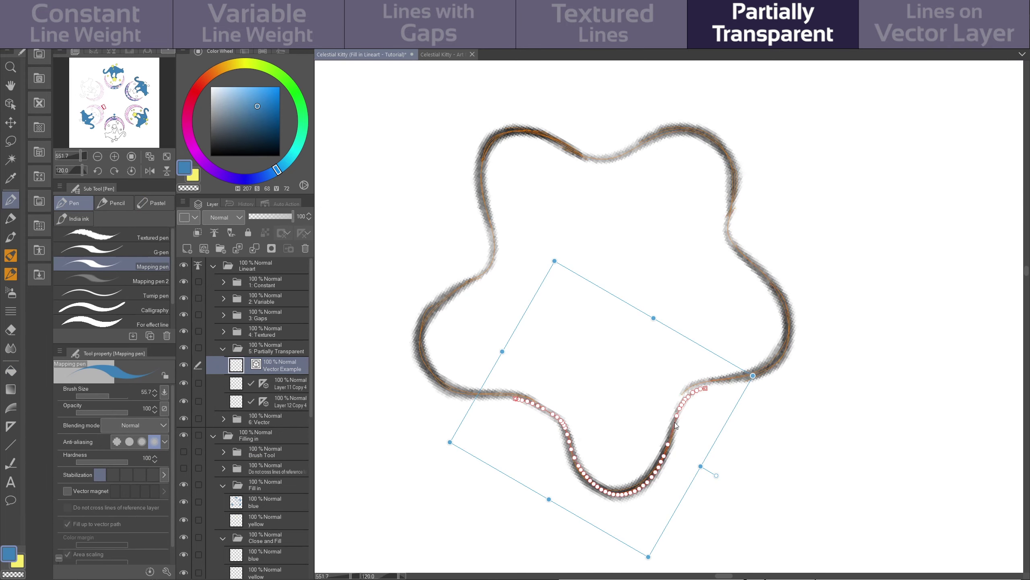
ctrl+click(652, 422)
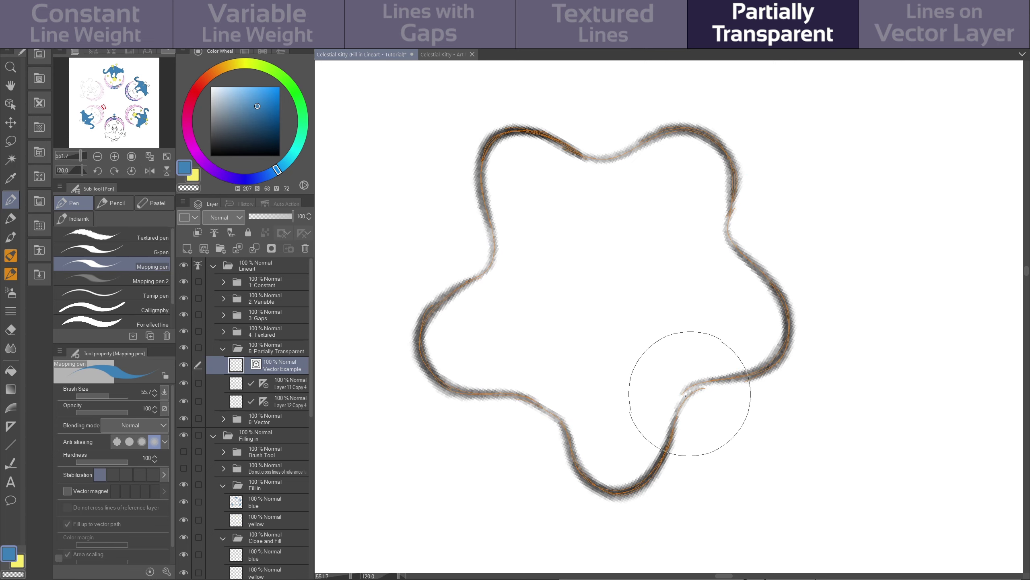
Try to fill the partially transparent star on the blue layer with color margin 11.6 and Close gap off, and undo it
click(10, 370)
click(263, 502)
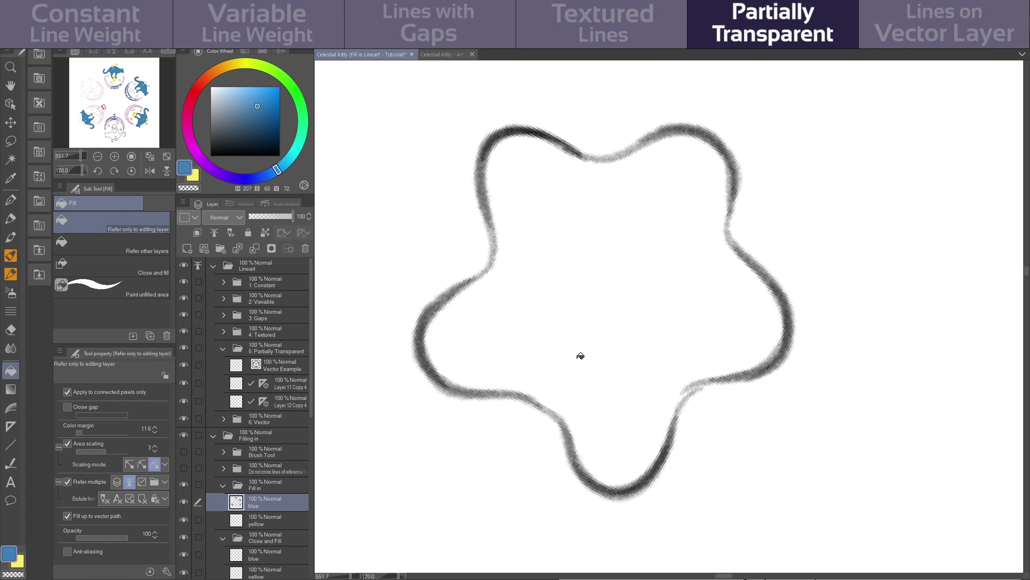
click(581, 356)
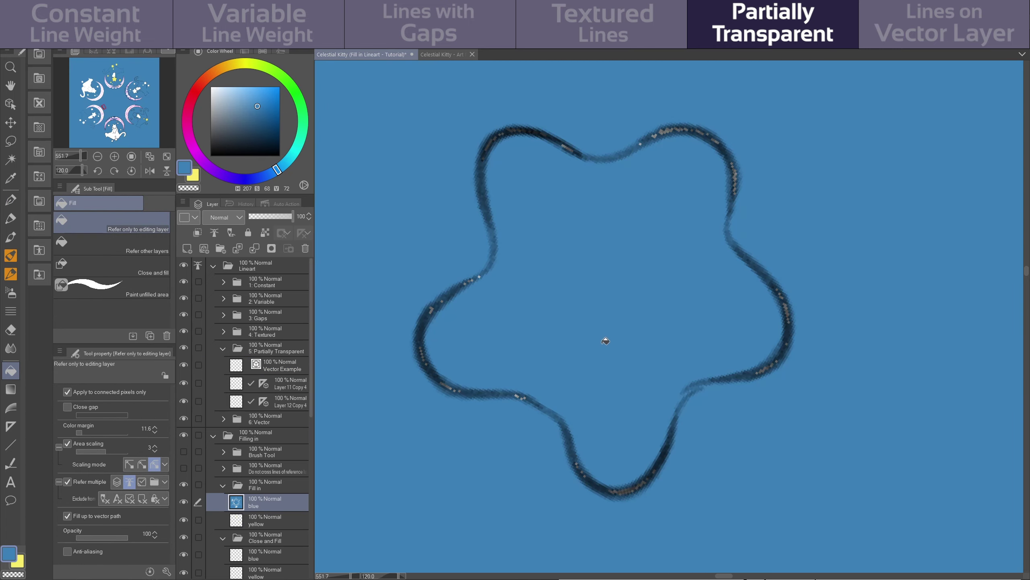
key(ctrl+z)
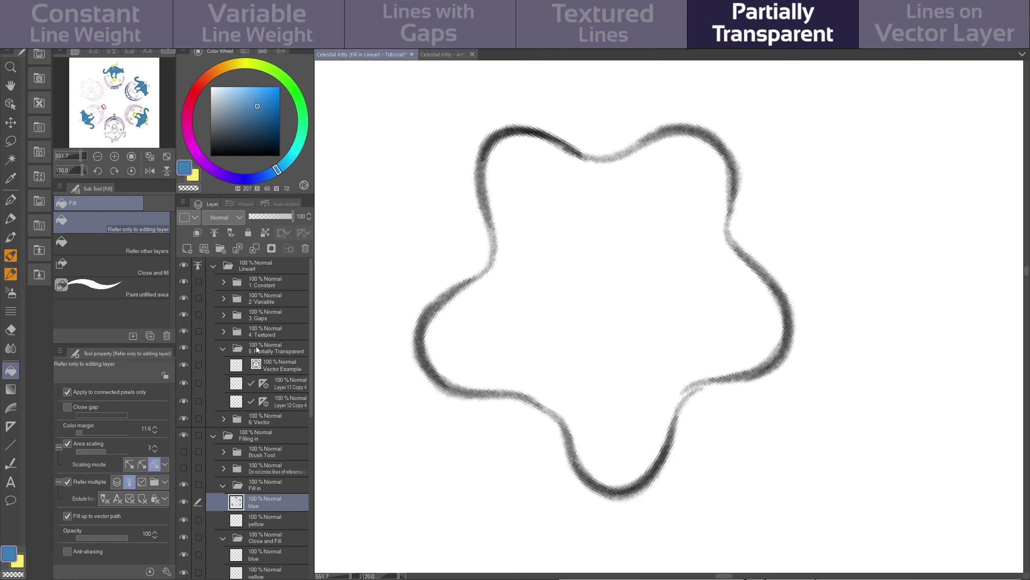
Fill the partially transparent star blue with Close gap at 3.0, adjusting the area scaling and replacing the first fill
click(67, 406)
click(552, 296)
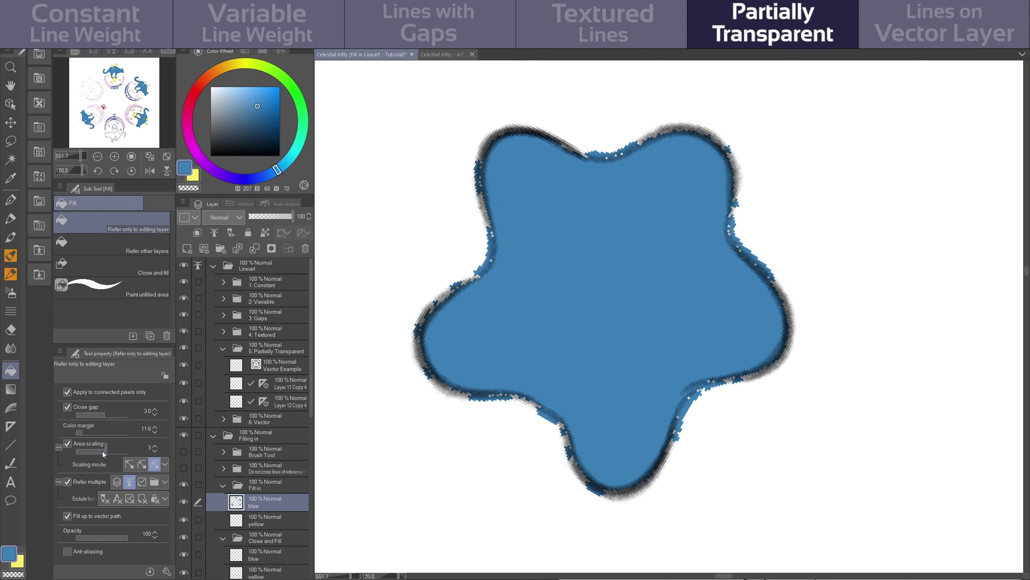
click(102, 451)
key(ctrl+z)
click(565, 301)
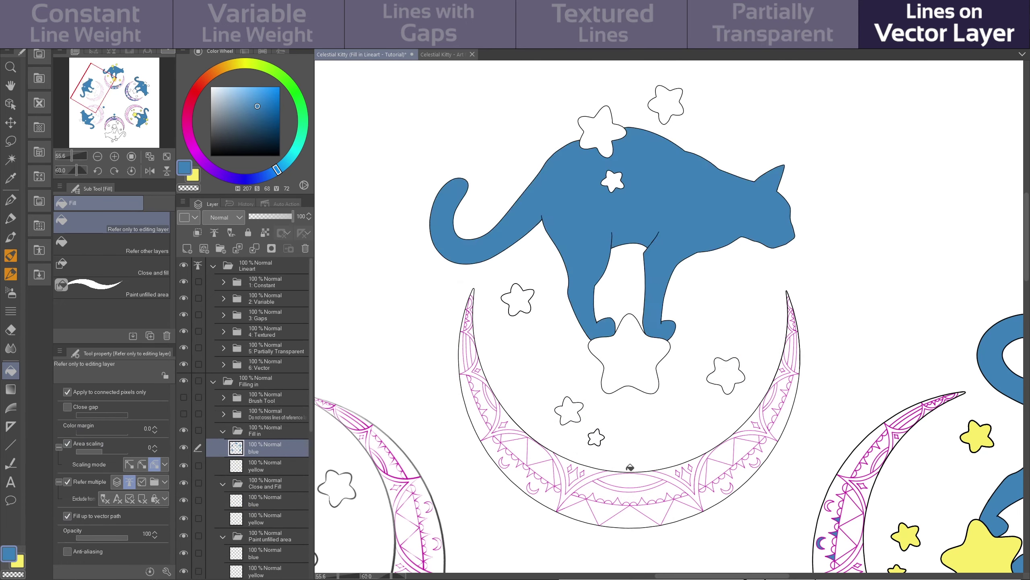
Fill the vector-layer moon's central and lower panels blue, with color margin and area scaling at 0 and Fill up to vector path
click(630, 479)
click(633, 514)
mouse_move(633, 514)
mouse_down()
mouse_move(755, 426)
mouse_move(785, 373)
mouse_move(616, 507)
mouse_up()
Fill the stars around the vector-layer cat yellow on the yellow layer
key(x)
key(alt+bracketleft)
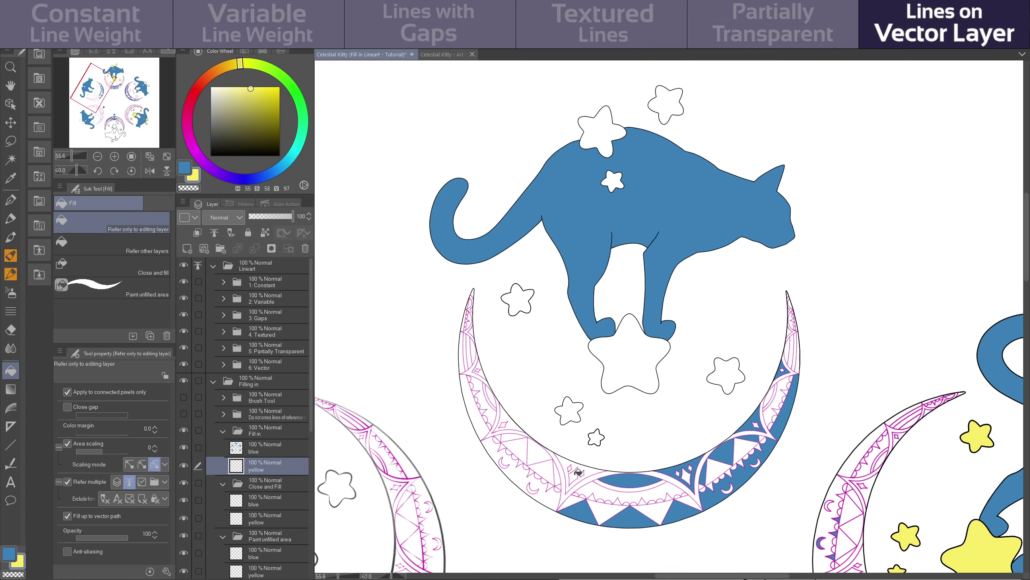
click(596, 437)
click(569, 410)
click(628, 353)
click(726, 376)
click(517, 299)
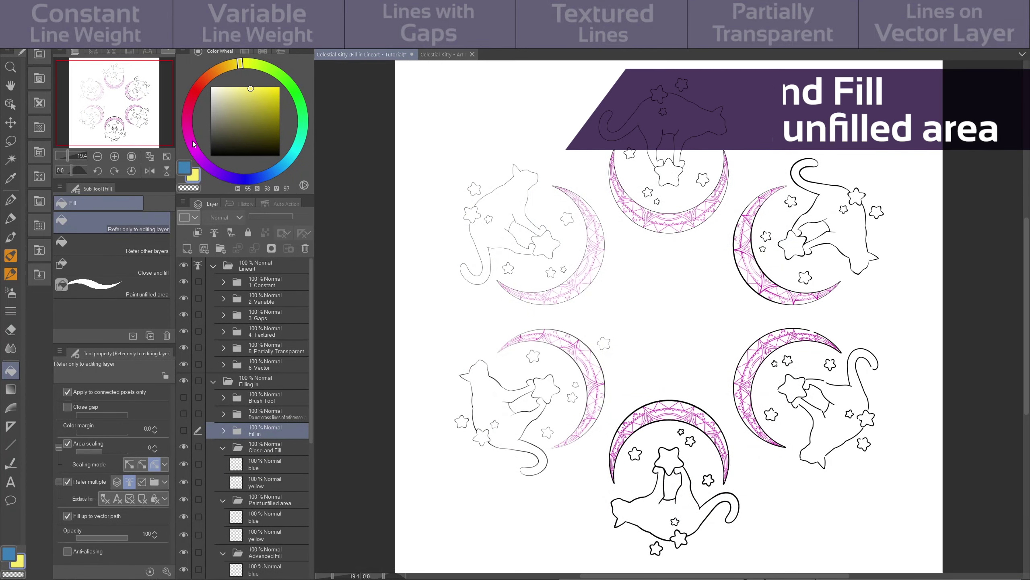
Compare the properties of the Close and fill and Paint unfilled area sub tools
click(147, 272)
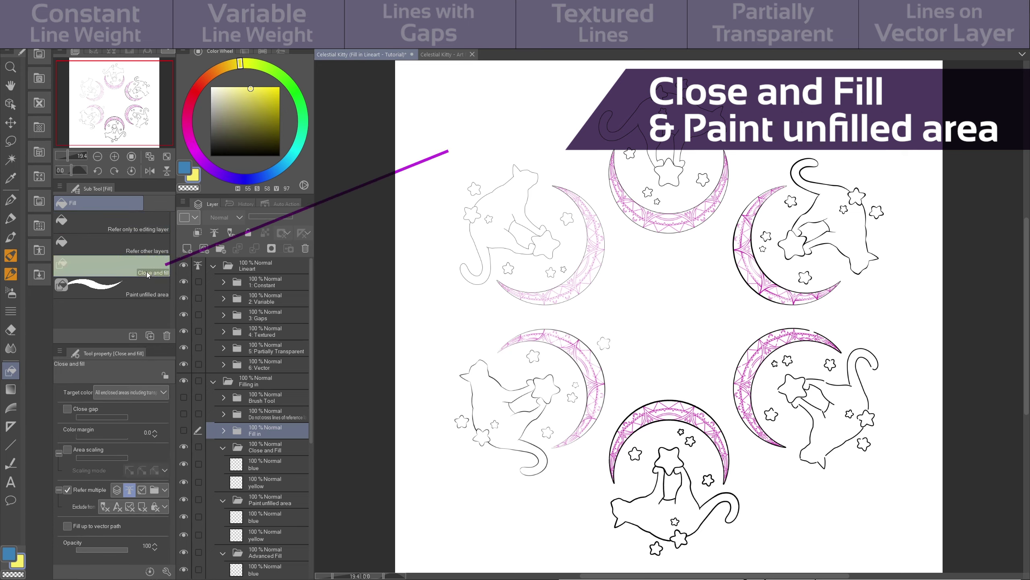
click(144, 286)
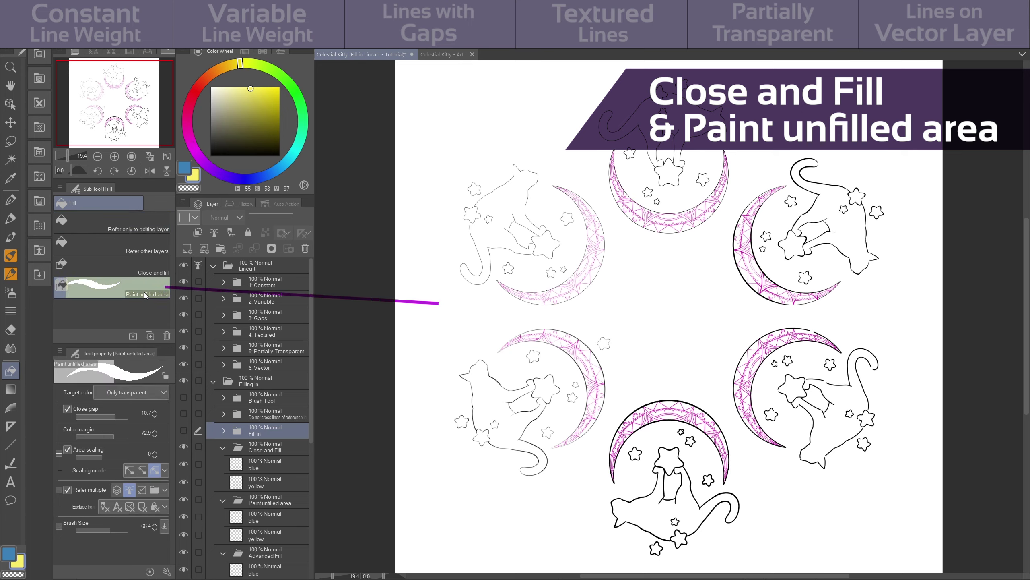
click(148, 272)
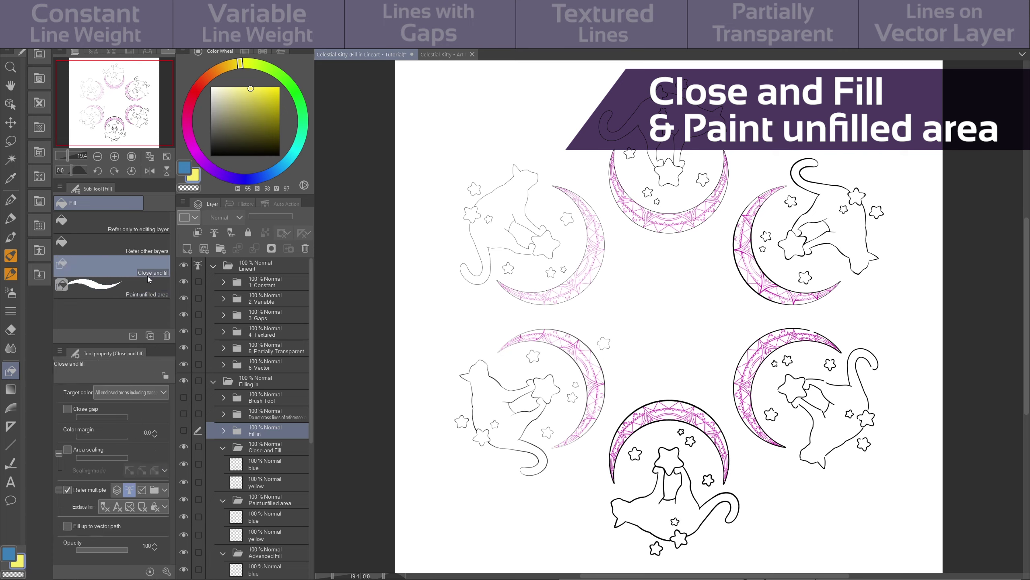
click(147, 281)
click(150, 272)
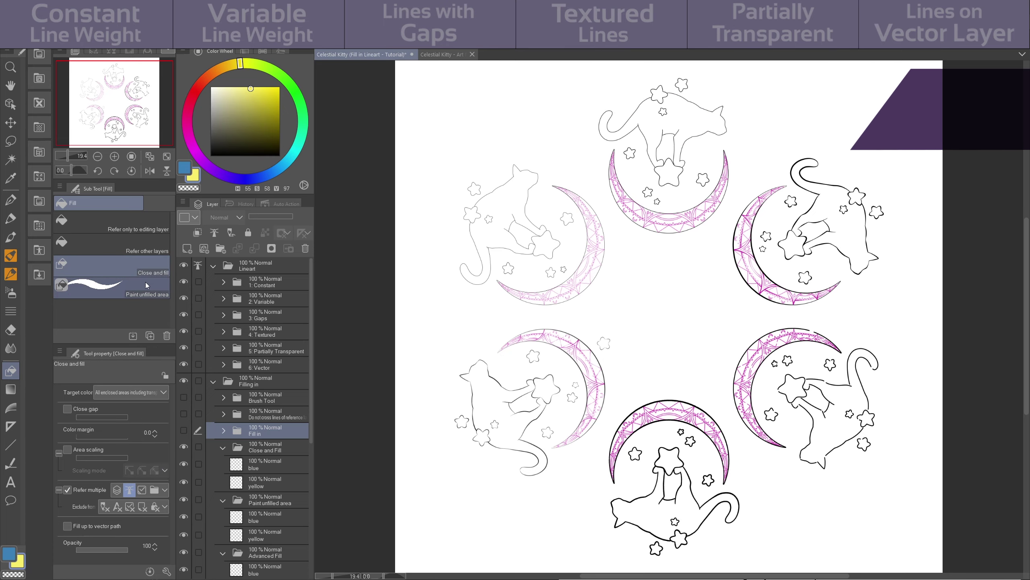
Set the Close and fill sub tool's target color to Only transparent
click(145, 291)
click(149, 273)
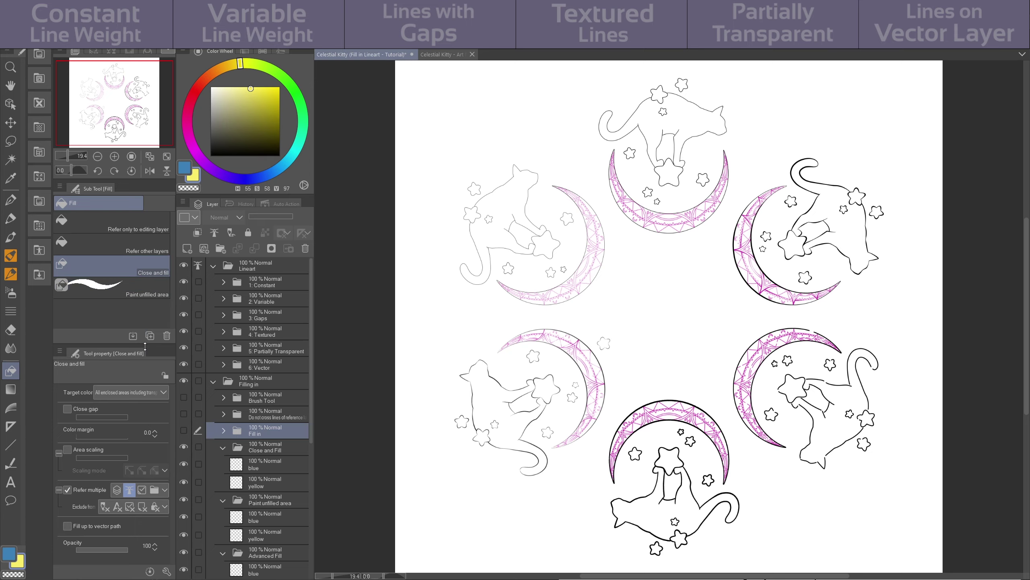
click(161, 393)
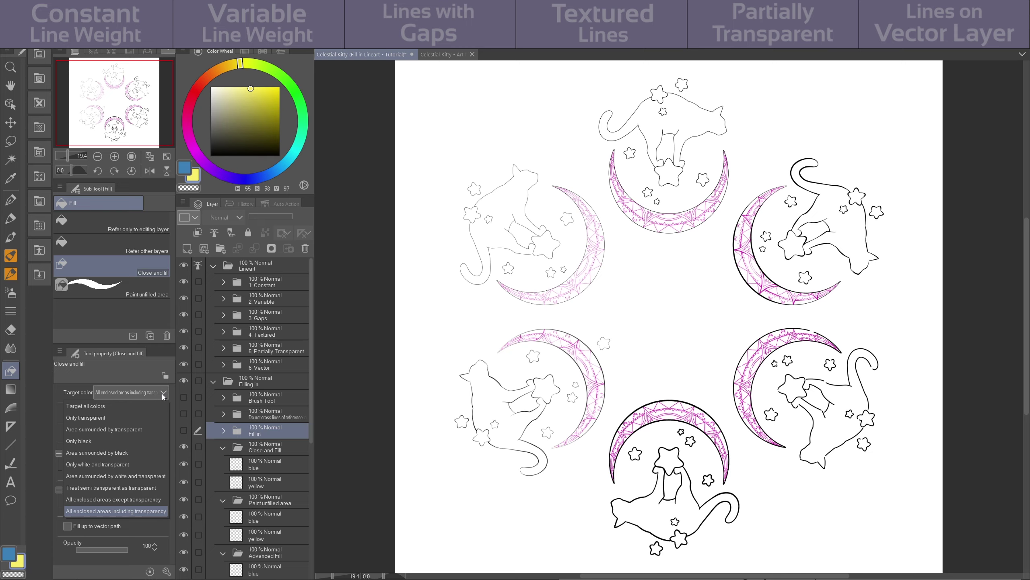
click(151, 419)
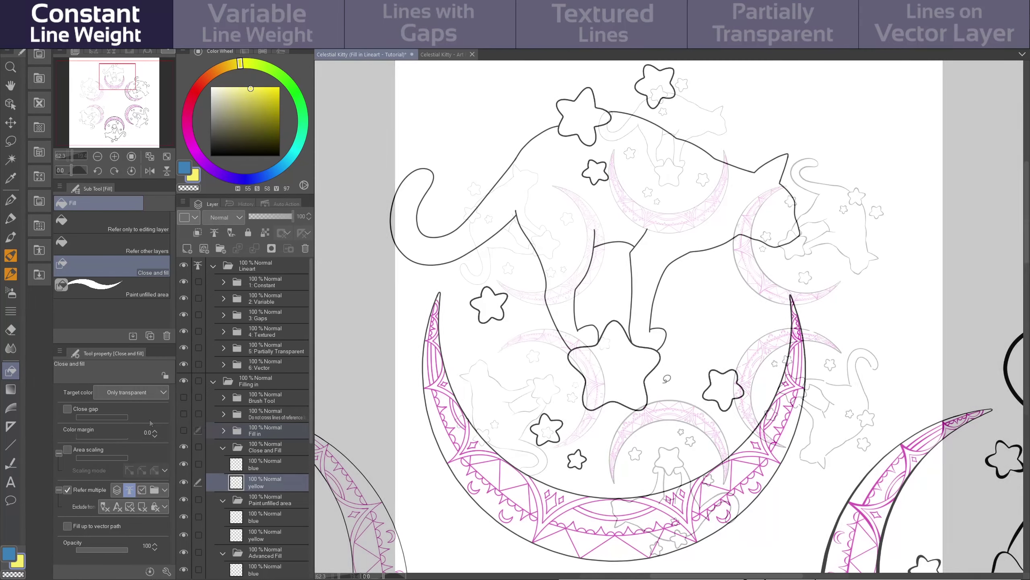
Close and fill the stars below the constant-weight cat, the moon's central scallops and one group of diamonds in yellow
mouse_move(681, 398)
mouse_down()
mouse_move(638, 428)
mouse_move(590, 424)
mouse_move(573, 382)
mouse_move(636, 333)
mouse_move(687, 366)
mouse_move(654, 417)
mouse_move(595, 430)
mouse_move(553, 385)
mouse_move(601, 339)
mouse_move(685, 357)
mouse_move(659, 424)
mouse_move(607, 430)
mouse_move(550, 390)
mouse_move(577, 329)
mouse_move(675, 405)
mouse_move(642, 435)
mouse_move(568, 416)
mouse_move(553, 361)
mouse_move(599, 305)
mouse_move(675, 328)
mouse_move(685, 392)
mouse_move(643, 421)
mouse_move(605, 425)
mouse_up()
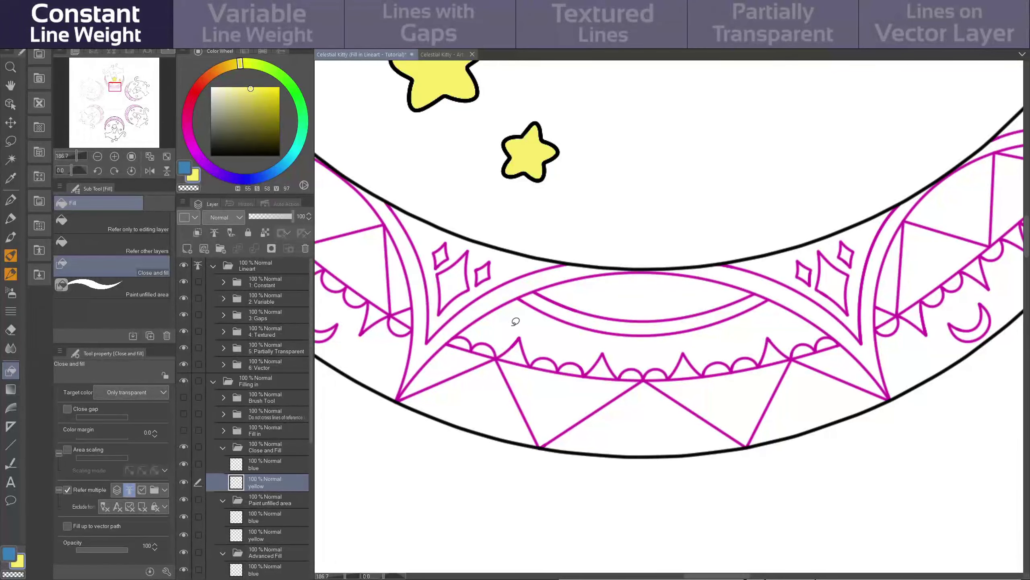
mouse_move(508, 323)
mouse_down()
mouse_move(436, 336)
mouse_move(444, 362)
mouse_move(622, 395)
mouse_move(767, 382)
mouse_move(863, 350)
mouse_move(840, 326)
mouse_move(785, 316)
mouse_move(599, 339)
mouse_move(512, 323)
mouse_up()
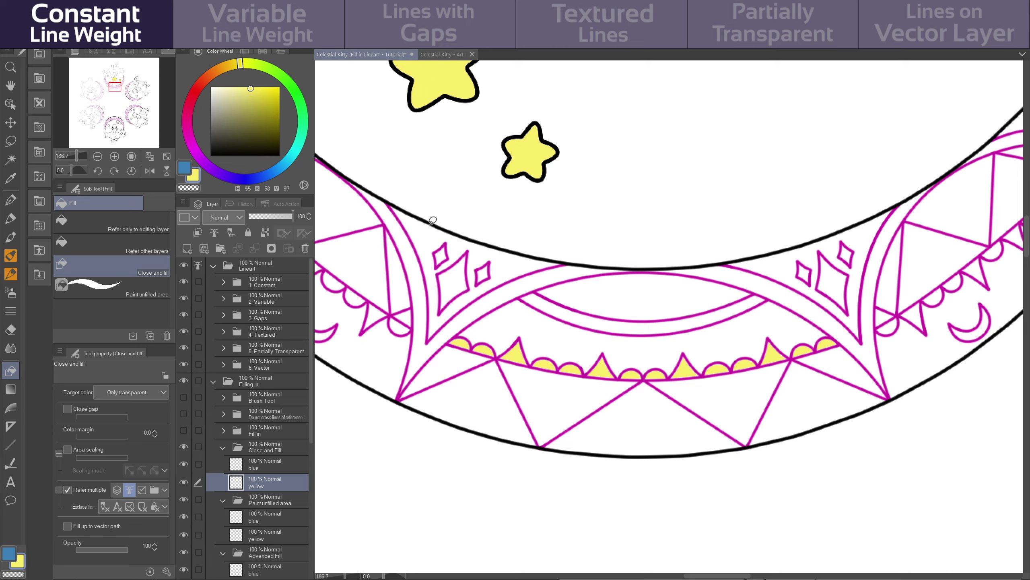
mouse_move(433, 220)
mouse_down()
mouse_move(426, 311)
mouse_move(443, 324)
mouse_move(486, 300)
mouse_move(502, 260)
mouse_move(457, 235)
mouse_move(433, 225)
mouse_up()
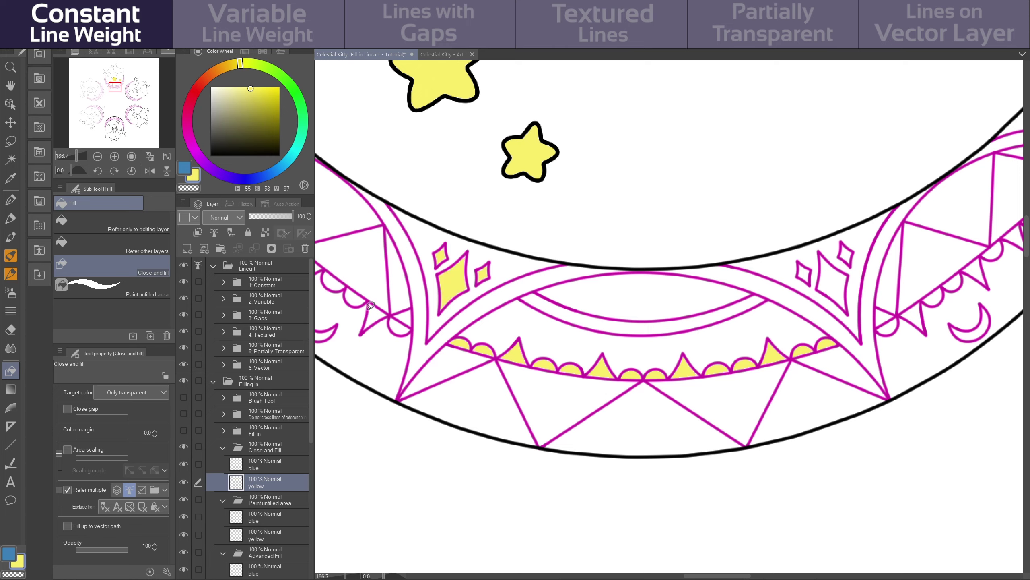
Fill the moon panel surrounding the yellow diamonds blue on the blue layer and place the yellow layer above it
click(276, 461)
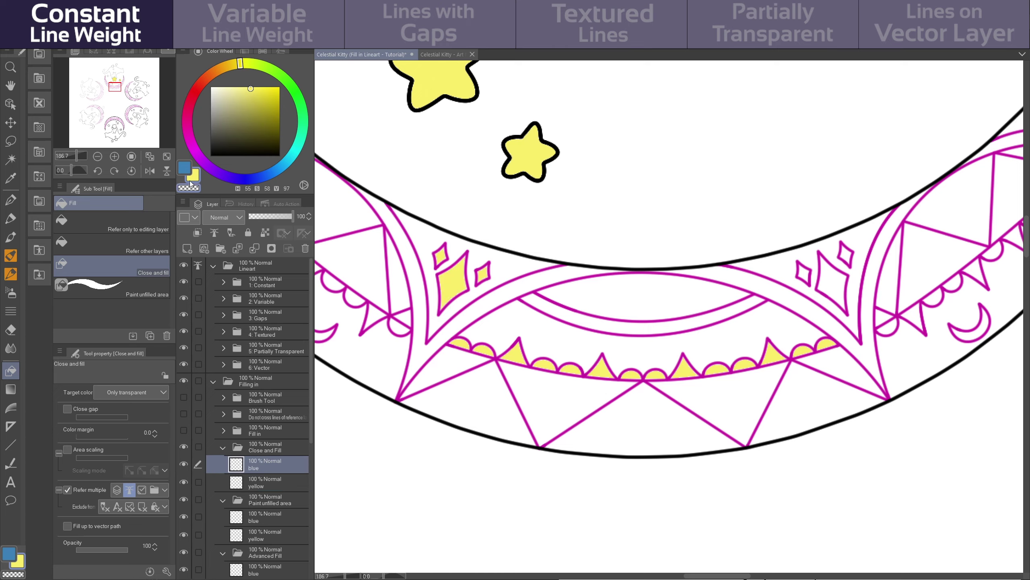
click(188, 170)
mouse_move(374, 186)
mouse_down()
mouse_move(411, 274)
mouse_move(416, 360)
mouse_move(510, 294)
mouse_move(586, 260)
mouse_move(562, 233)
mouse_move(375, 177)
mouse_up()
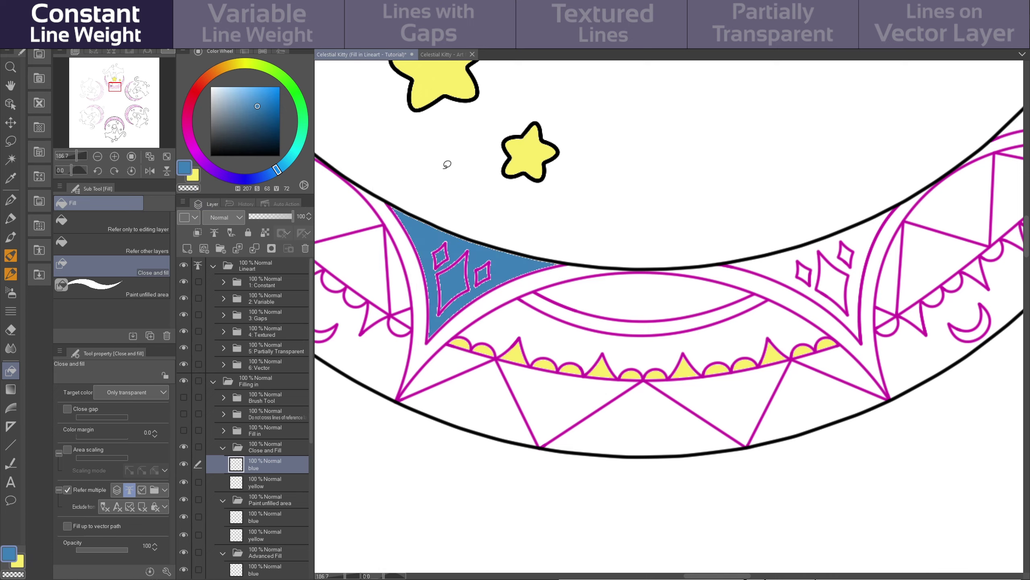
drag(271, 487, 282, 460)
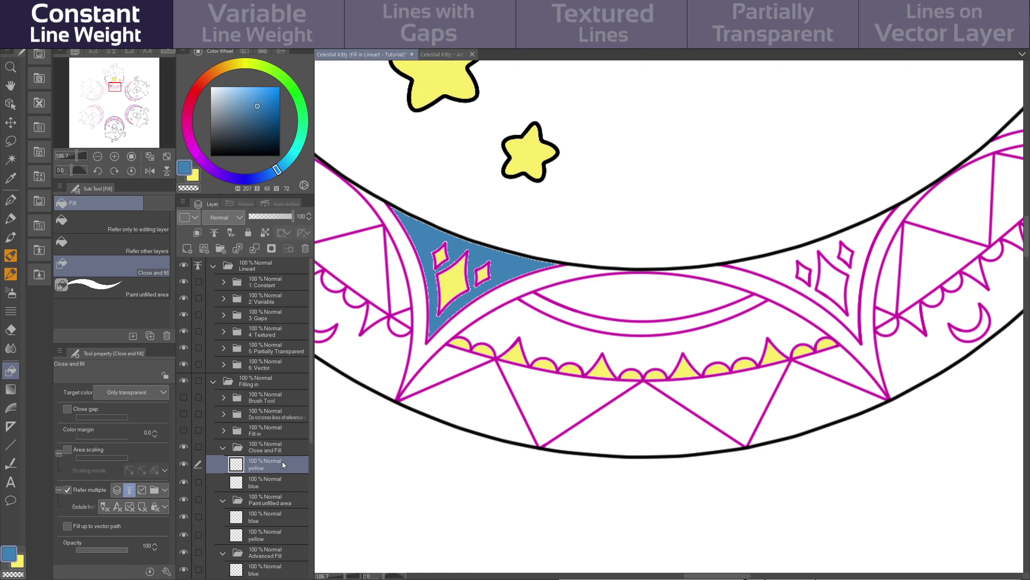
With color margin 74.4 and area scaling 4, close and fill central panels of the constant- and variable-weight moons in blue
click(278, 484)
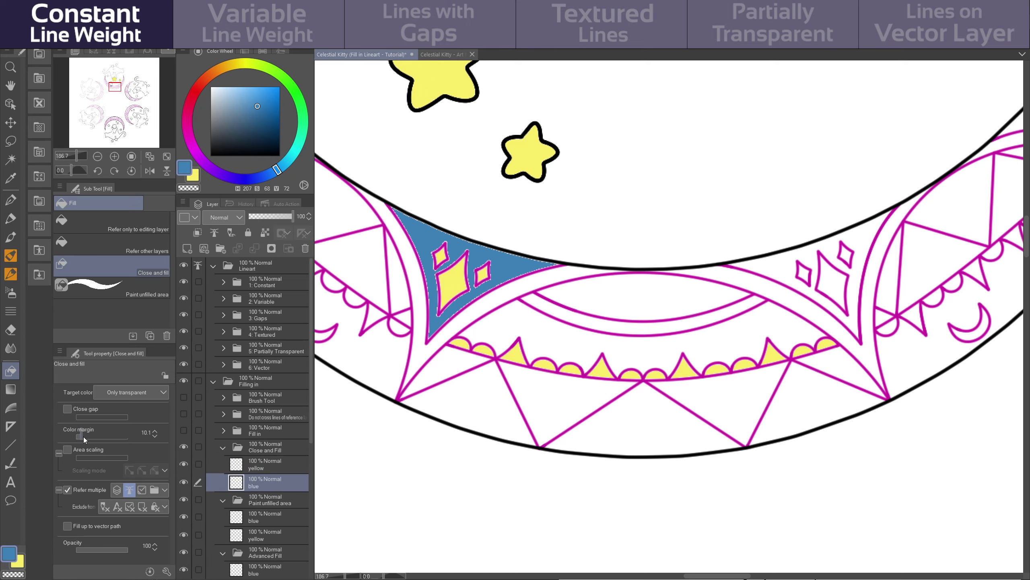
click(67, 448)
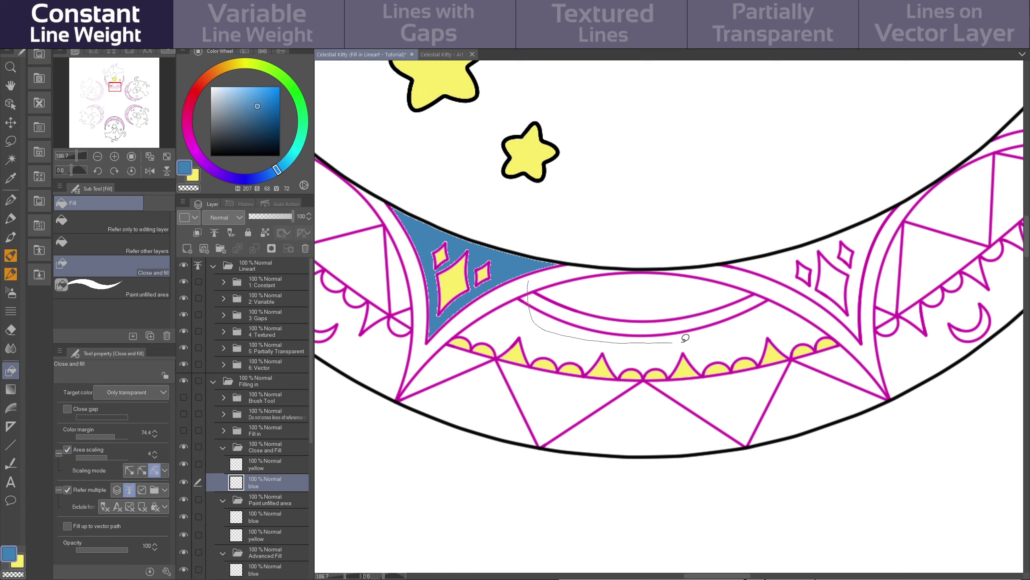
drag(681, 342, 753, 324)
mouse_move(762, 290)
mouse_down()
mouse_move(690, 260)
mouse_move(527, 280)
mouse_up()
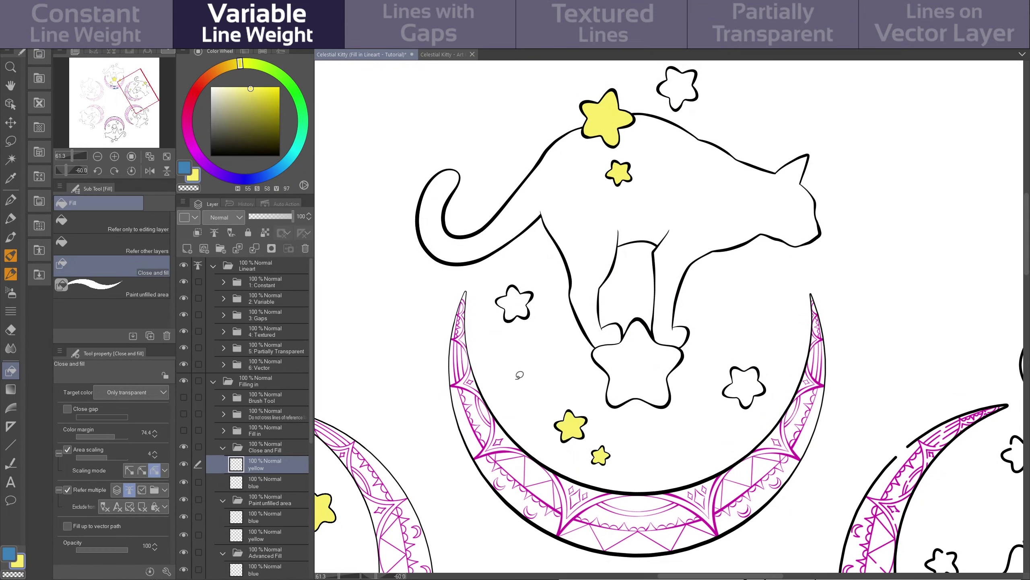
drag(680, 525, 595, 528)
drag(594, 528, 557, 534)
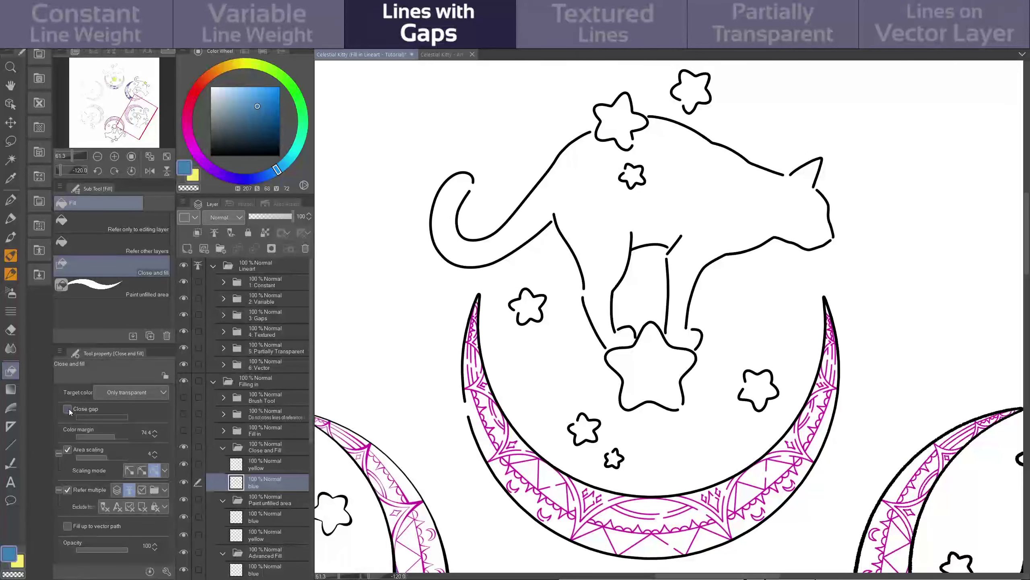
Enable Close gap, raise it to 22.0, and enclose the gapped stars inside the moon with a yellow fill
drag(107, 417, 108, 419)
click(196, 177)
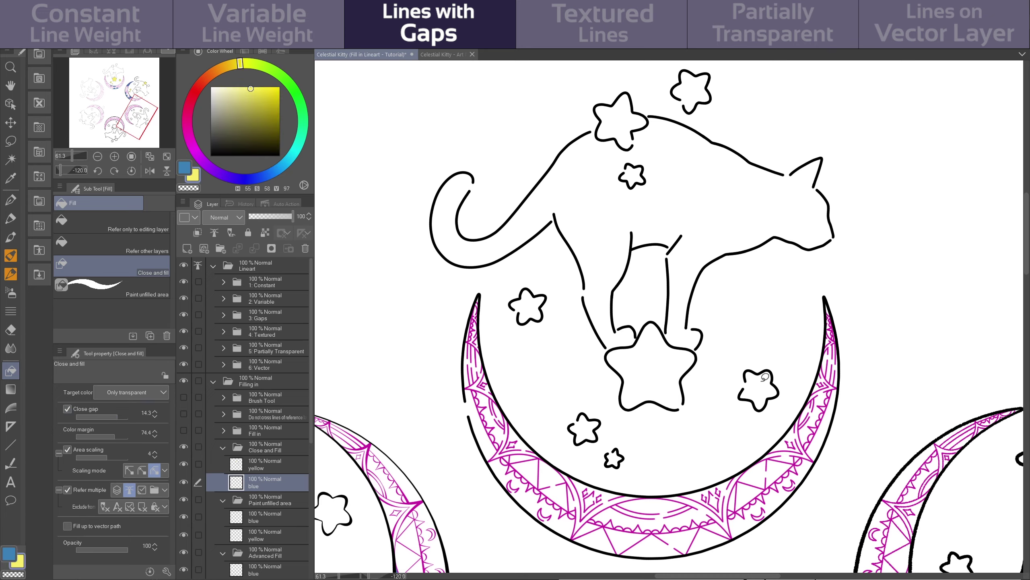
mouse_move(757, 422)
mouse_down()
mouse_move(728, 411)
mouse_move(763, 412)
mouse_up()
drag(790, 398, 734, 424)
drag(616, 430, 620, 470)
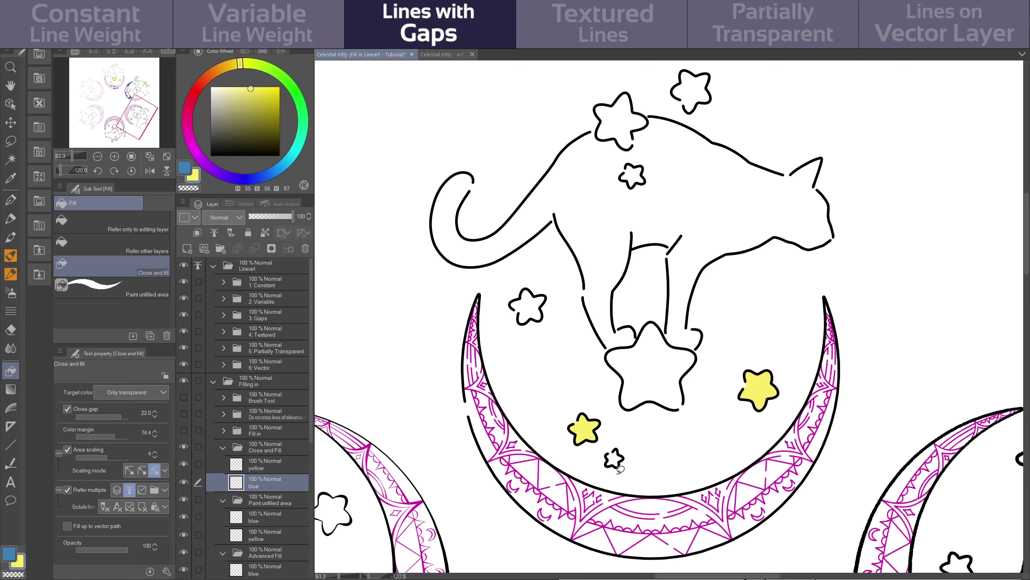
Lower the Close gap value and fill the smallest gapped star and the star beneath the cat's tail yellow
drag(122, 414, 117, 415)
drag(605, 475, 604, 472)
drag(508, 335, 508, 335)
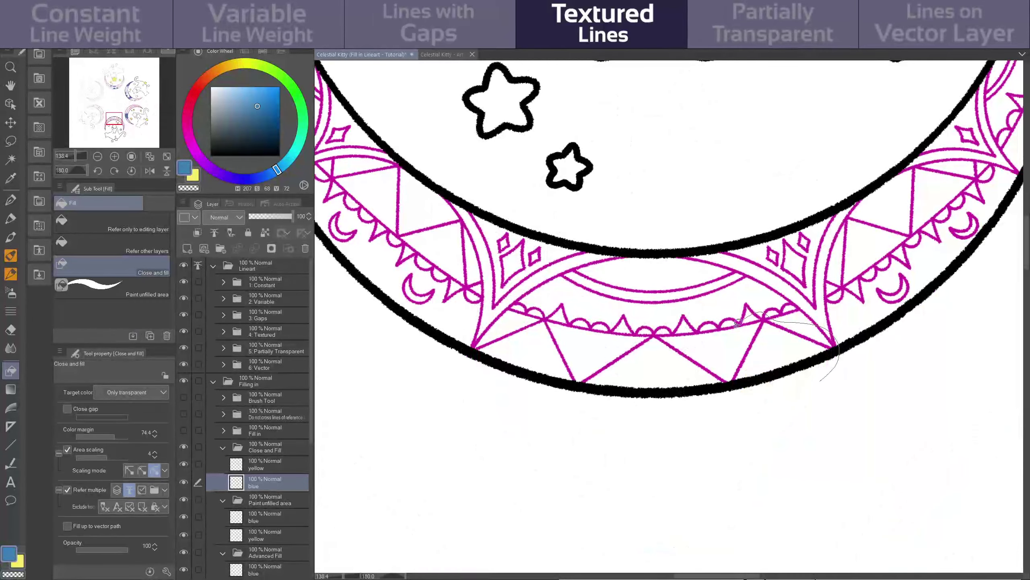
Fill the textured moon's outer triangles and a diamond corner panel blue without Close gap, and inspect the edges up close
mouse_move(738, 323)
mouse_down()
mouse_move(641, 337)
mouse_move(538, 310)
mouse_move(543, 397)
mouse_move(820, 380)
mouse_up()
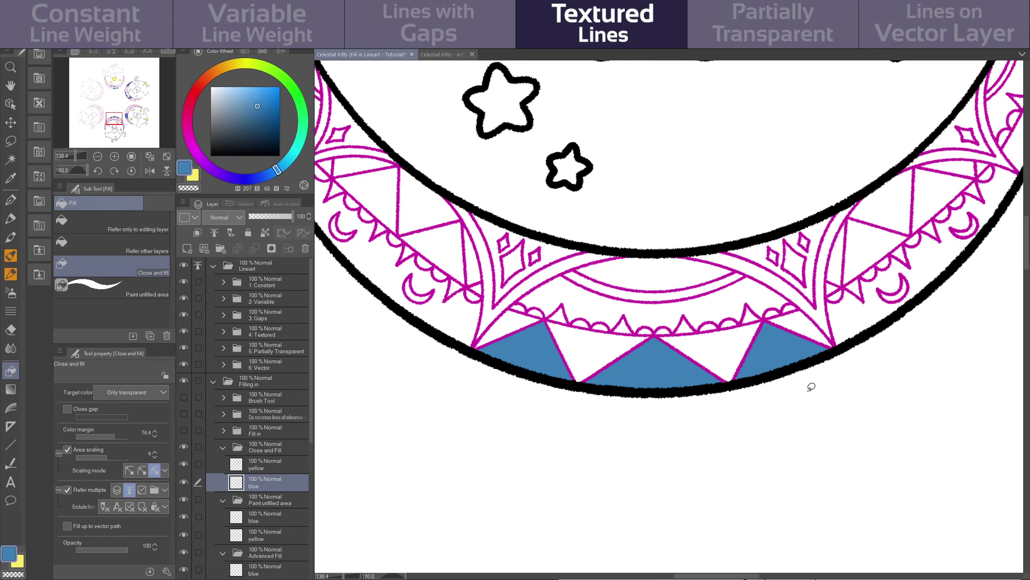
scroll(667, 392, up, 5)
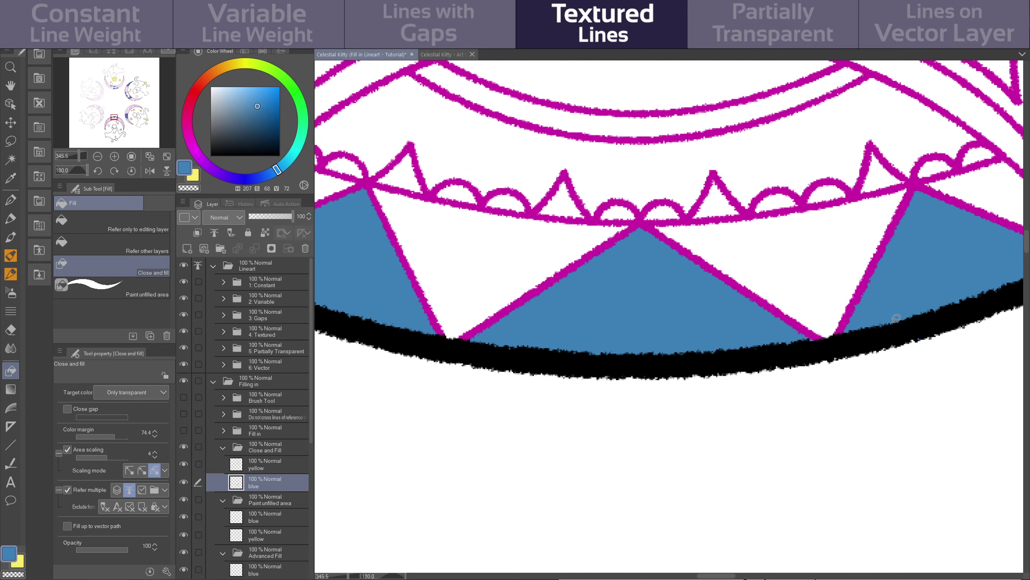
scroll(725, 397, down, 4)
drag(787, 349, 451, 457)
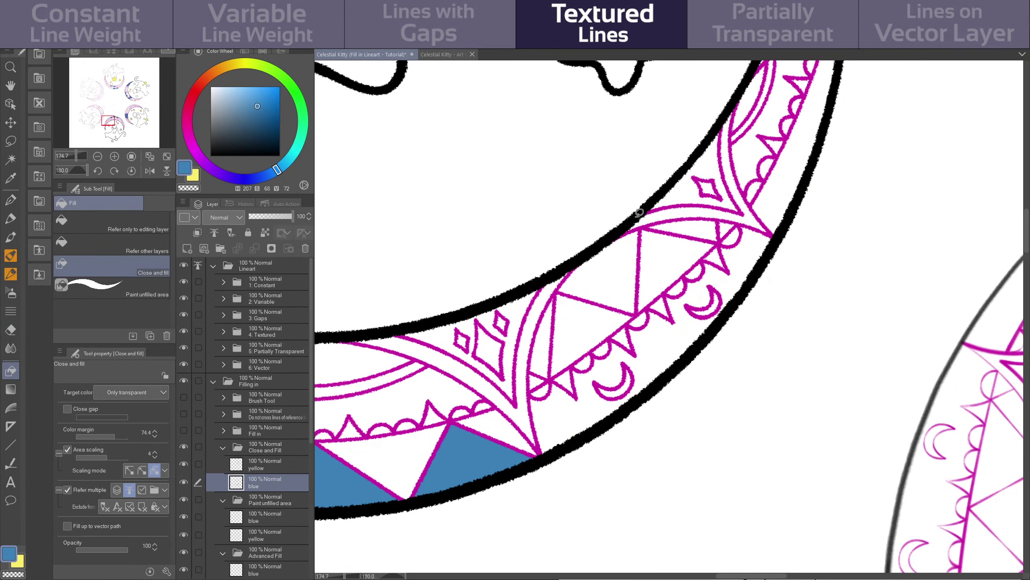
mouse_move(639, 212)
mouse_down()
mouse_move(718, 216)
mouse_move(719, 98)
mouse_move(620, 230)
mouse_up()
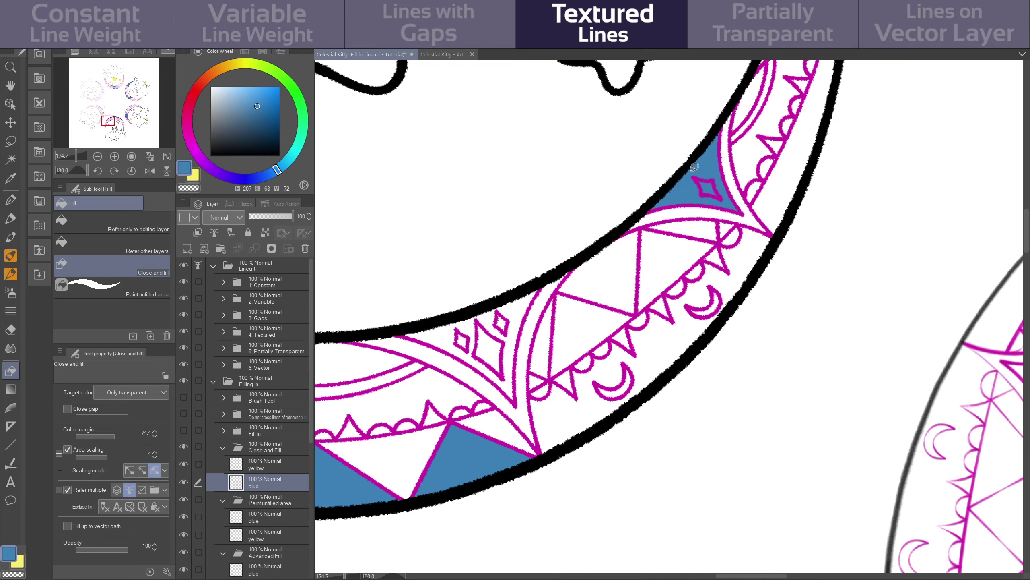
scroll(689, 201, up, 5)
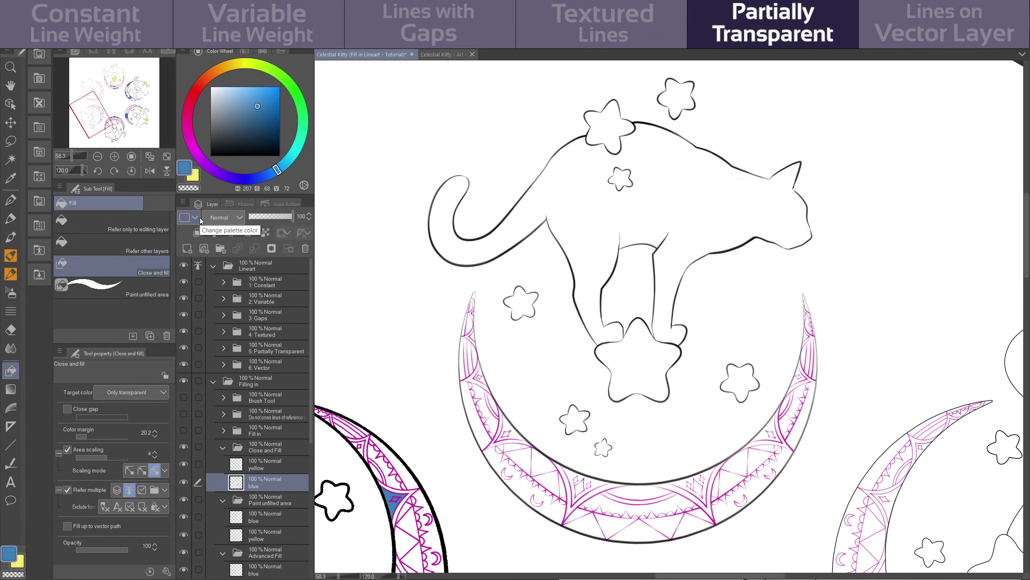
Close and fill the partially transparent cat in blue on the blue layer
mouse_move(586, 356)
mouse_down()
mouse_move(658, 353)
mouse_move(781, 143)
mouse_move(443, 147)
mouse_move(571, 299)
mouse_move(587, 355)
mouse_up()
drag(790, 223, 858, 326)
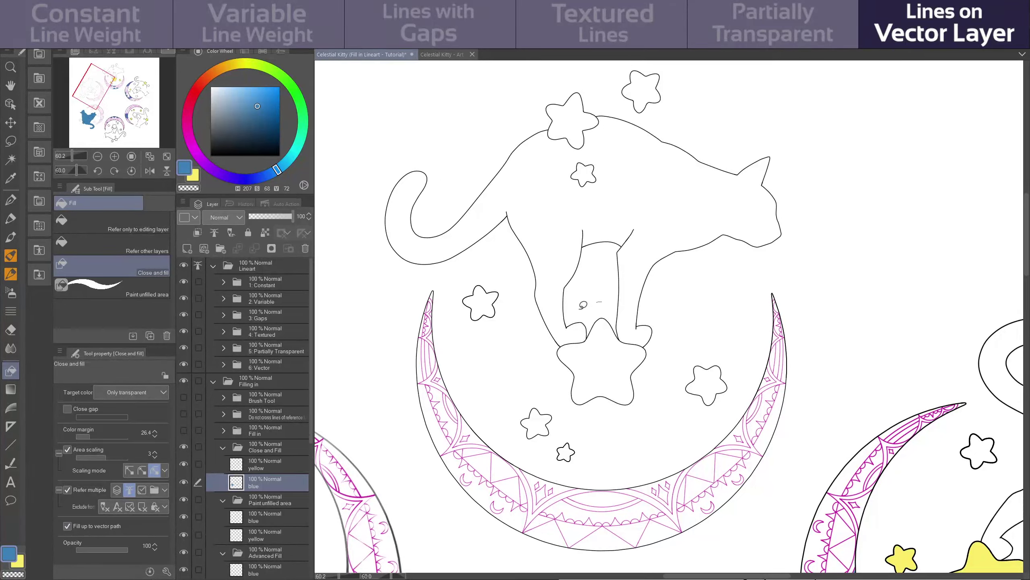
Using Fill up to vector path, fill enclosed parts of the vector-layer drawing blue and the stars around the cat yellow
mouse_move(582, 304)
mouse_down()
mouse_move(670, 297)
mouse_move(586, 302)
mouse_up()
mouse_move(584, 466)
mouse_down()
mouse_move(523, 544)
mouse_move(545, 514)
mouse_up()
click(194, 175)
mouse_move(592, 135)
mouse_down()
mouse_move(599, 80)
mouse_move(592, 135)
mouse_up()
drag(517, 296, 462, 292)
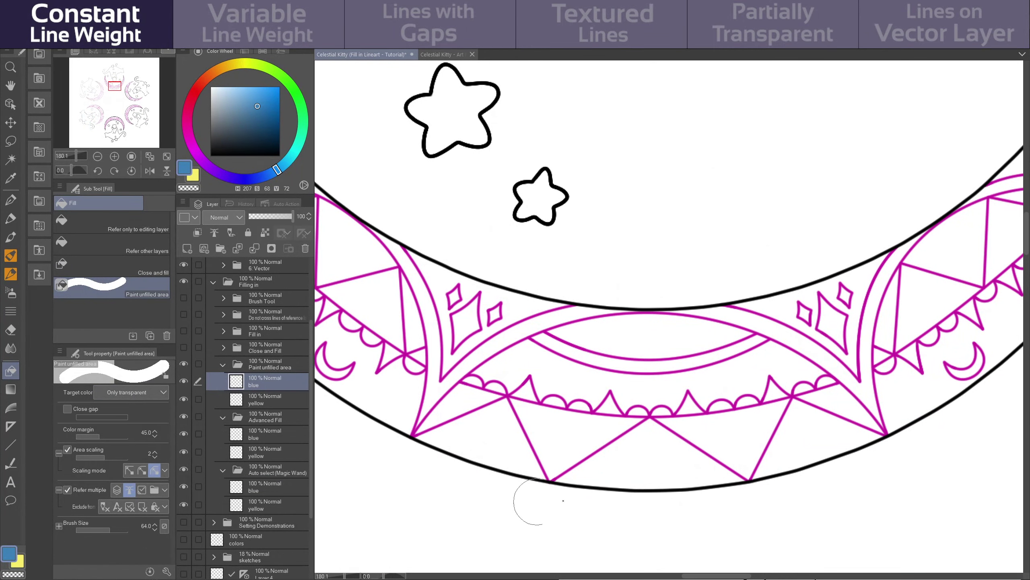
Using Paint unfilled area, fill the constant-weight moon's outer triangles blue, and its central scallops and curved band yellow
mouse_move(869, 456)
mouse_down()
mouse_move(799, 415)
mouse_move(759, 477)
mouse_move(841, 474)
mouse_move(797, 459)
mouse_up()
mouse_move(748, 495)
mouse_down()
mouse_move(632, 421)
mouse_move(592, 497)
mouse_move(483, 402)
mouse_move(550, 493)
mouse_up()
click(195, 175)
click(272, 402)
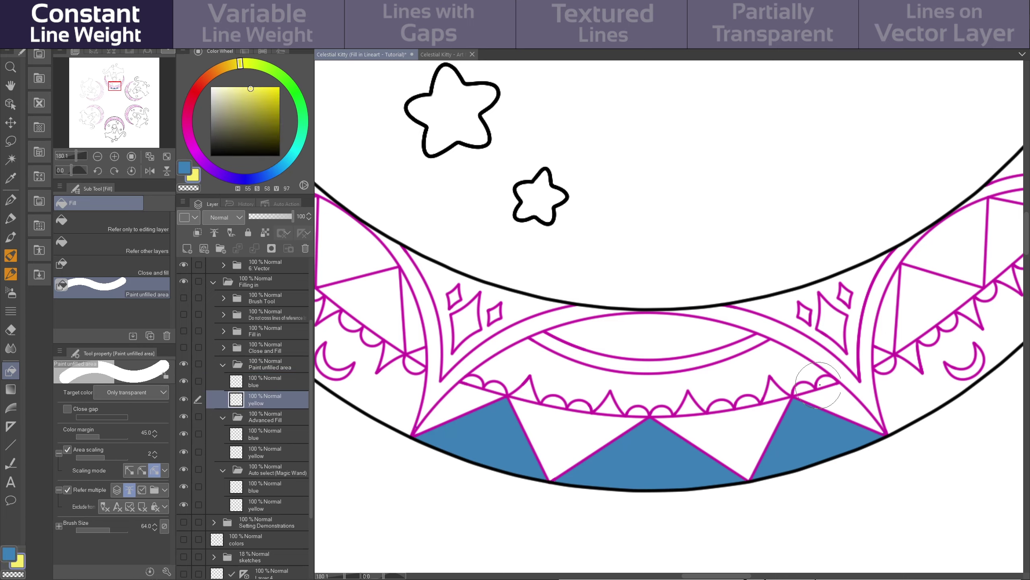
mouse_move(838, 371)
mouse_down()
mouse_move(613, 405)
mouse_move(474, 386)
mouse_up()
mouse_move(527, 341)
mouse_down()
mouse_move(647, 366)
mouse_move(764, 337)
mouse_up()
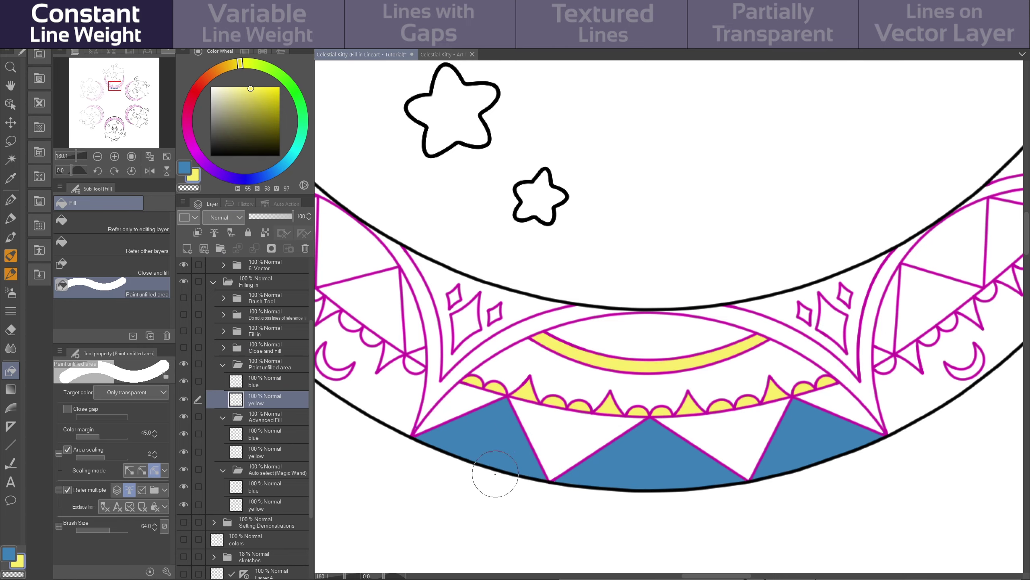
Paint the smallest star and the moon's central lens-shaped panel blue on the blue layer
click(185, 167)
click(271, 381)
mouse_move(512, 221)
mouse_down()
mouse_move(581, 214)
mouse_move(538, 162)
mouse_move(500, 209)
mouse_move(564, 209)
mouse_move(551, 168)
mouse_move(509, 204)
mouse_move(574, 171)
mouse_move(514, 230)
mouse_up()
mouse_move(518, 224)
mouse_down()
mouse_move(576, 202)
mouse_move(505, 202)
mouse_move(507, 226)
mouse_move(576, 191)
mouse_move(527, 228)
mouse_up()
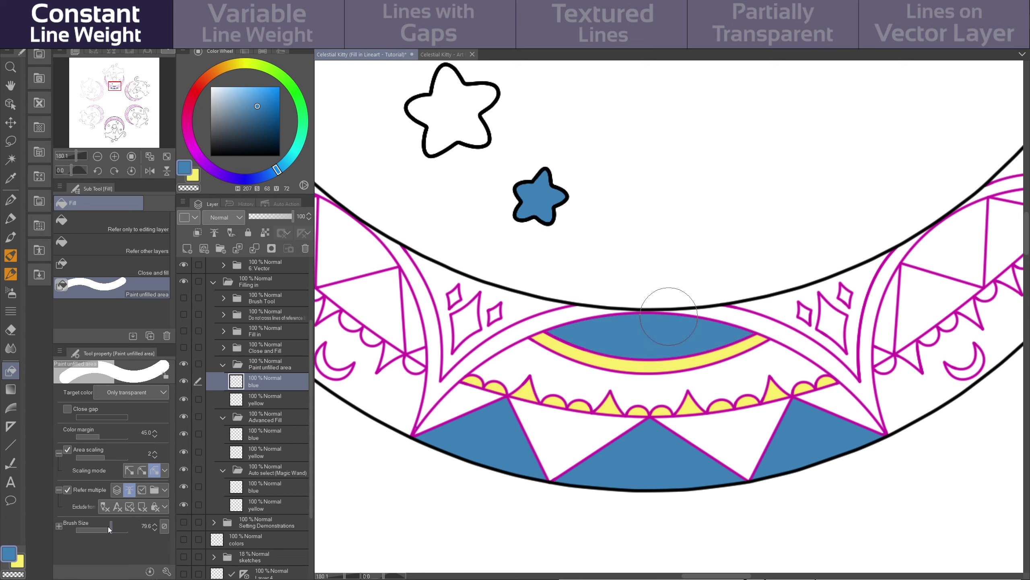
Set the Paint unfilled area brush size to 57.0 and make it follow pen pressure with a downward-bowed response curve
drag(109, 528, 110, 529)
mouse_move(653, 251)
ctrl+alt+mouse_down()
mouse_move(669, 266)
mouse_move(692, 263)
mouse_move(639, 246)
mouse_move(688, 281)
mouse_move(642, 258)
ctrl+alt+mouse_up()
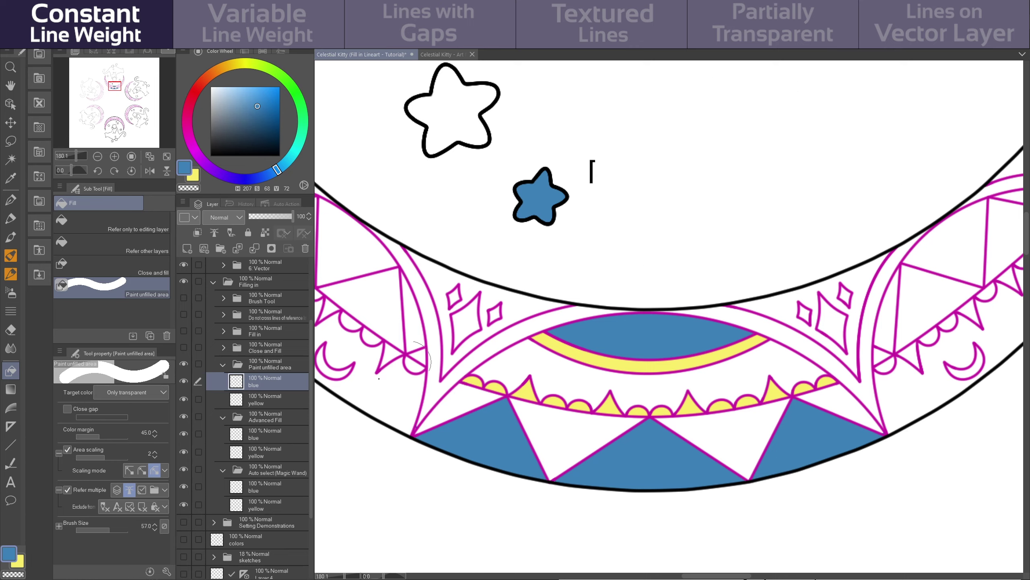
click(164, 526)
click(163, 388)
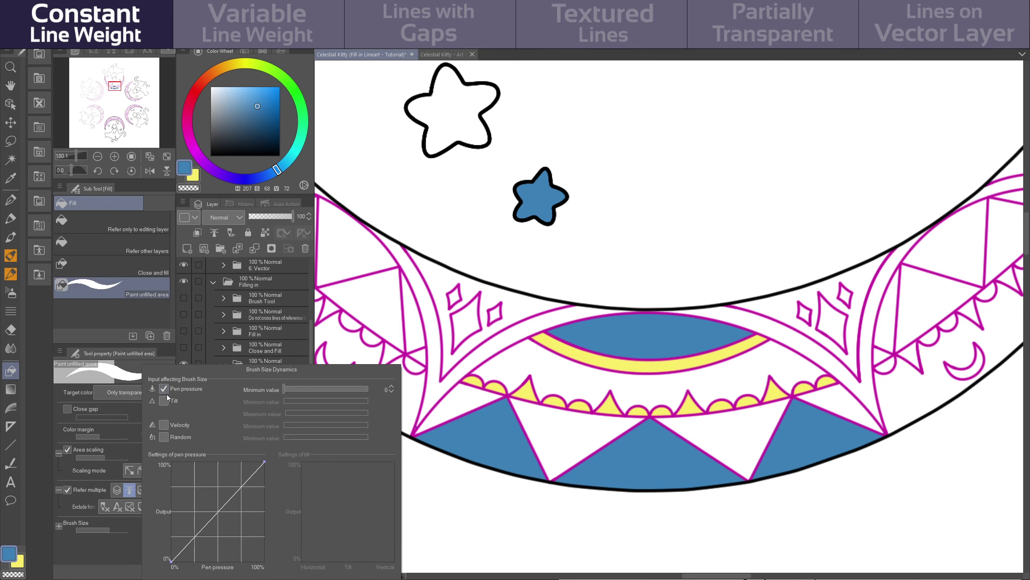
drag(219, 517, 234, 538)
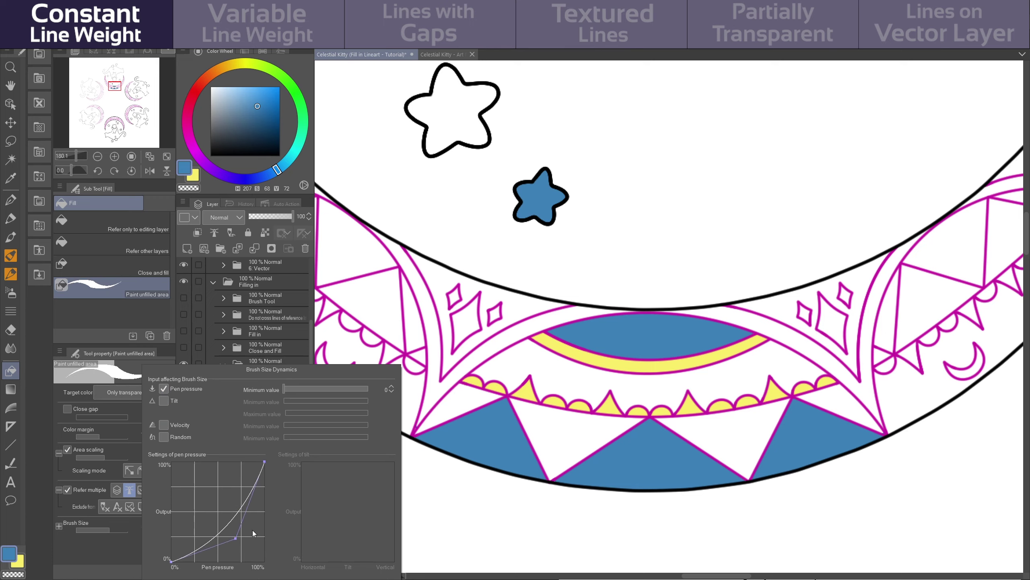
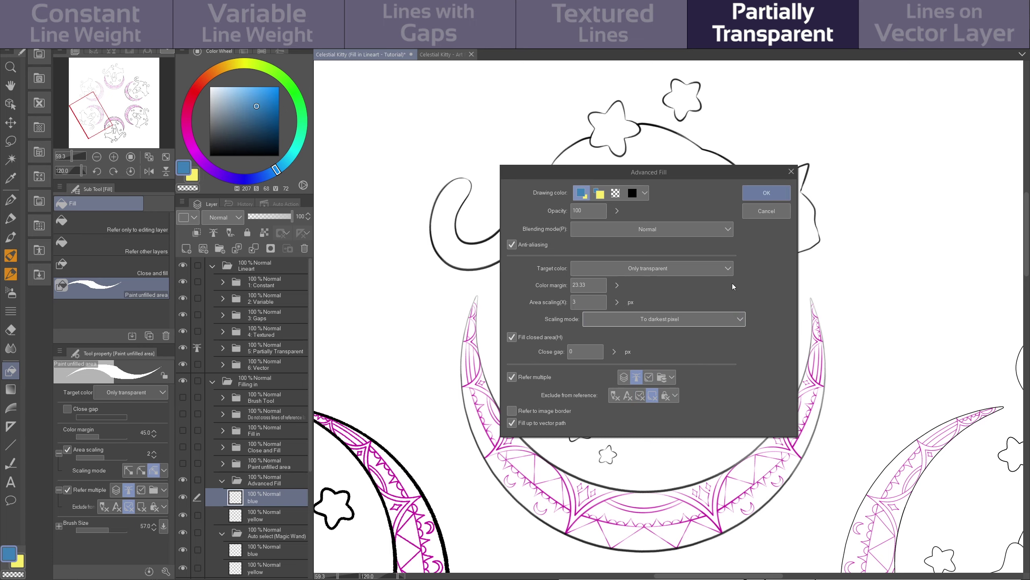
Apply Advanced Fill in blue with All enclosed areas including transparency, color margin 0, area scaling -2 px and Rectangle scaling mode
click(712, 270)
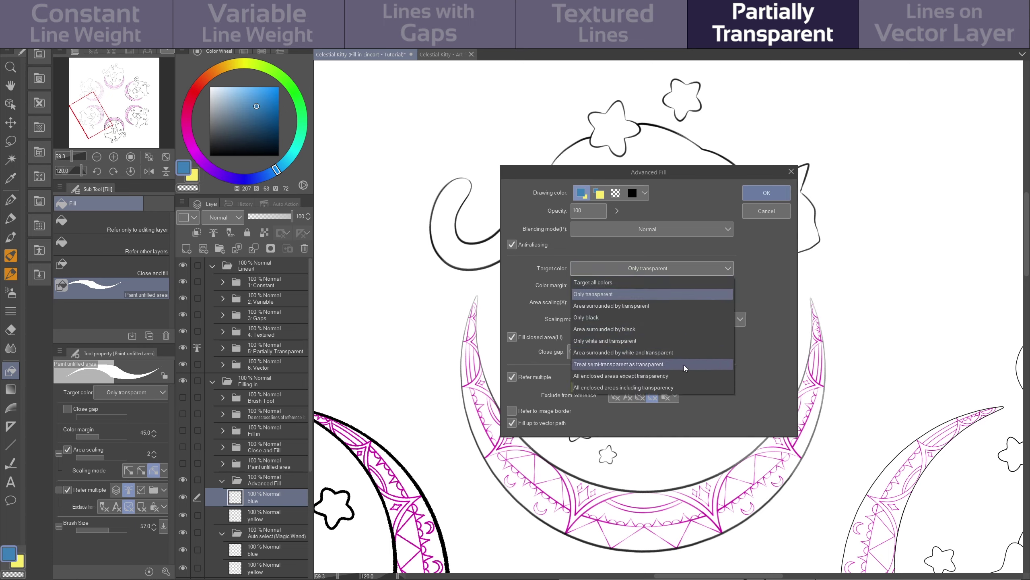
click(681, 388)
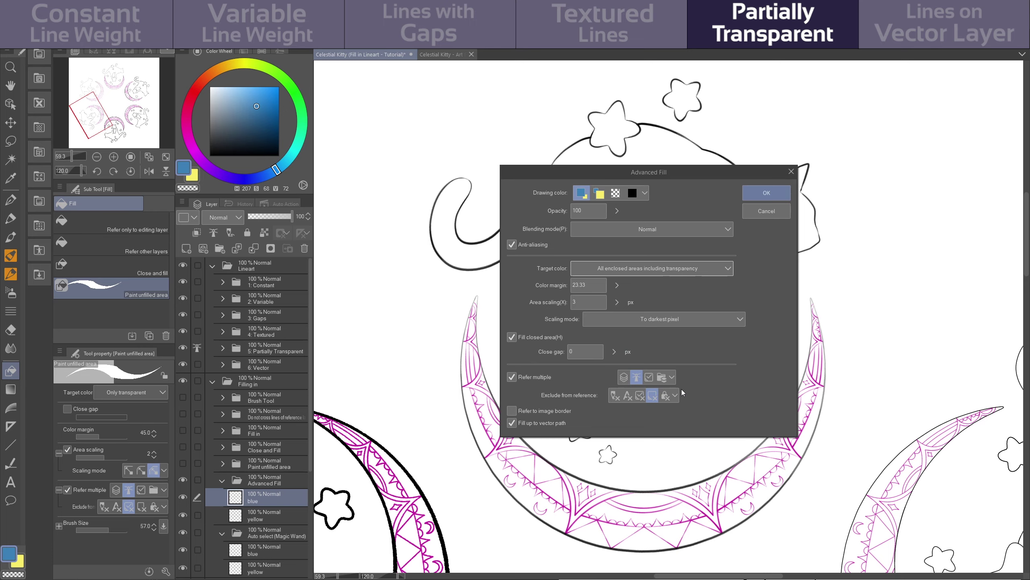
drag(617, 284, 629, 315)
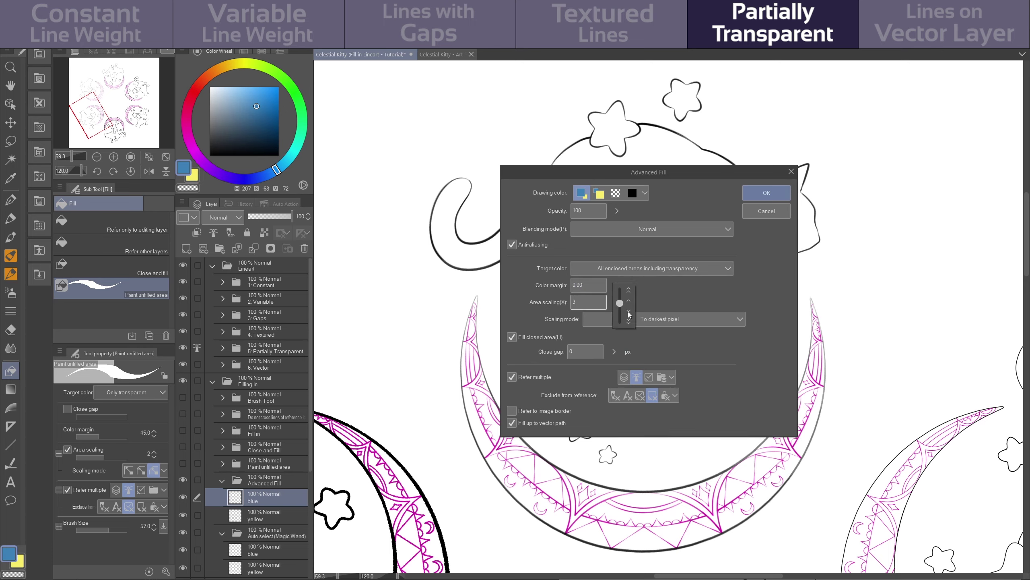
click(689, 319)
click(693, 339)
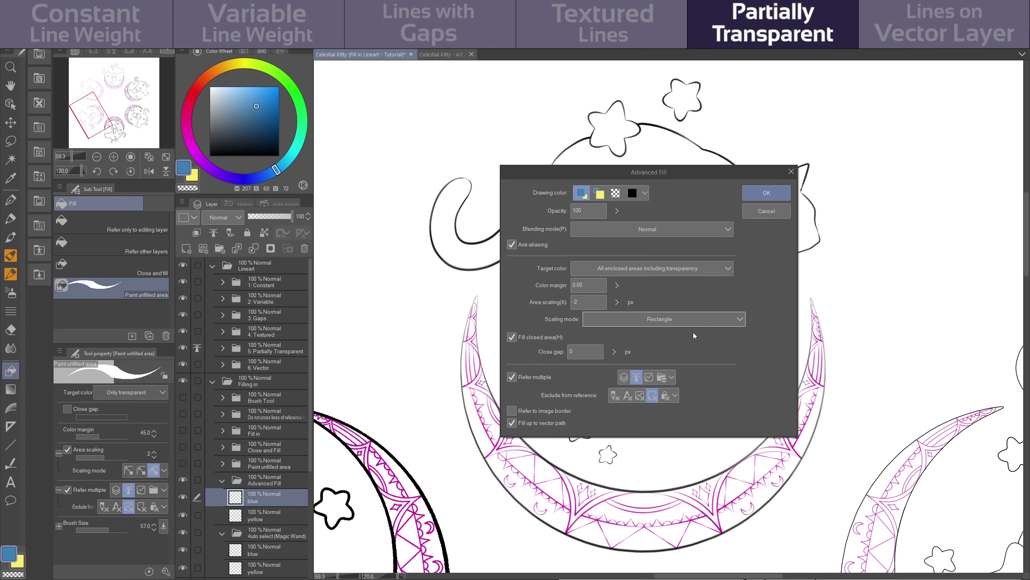
click(771, 193)
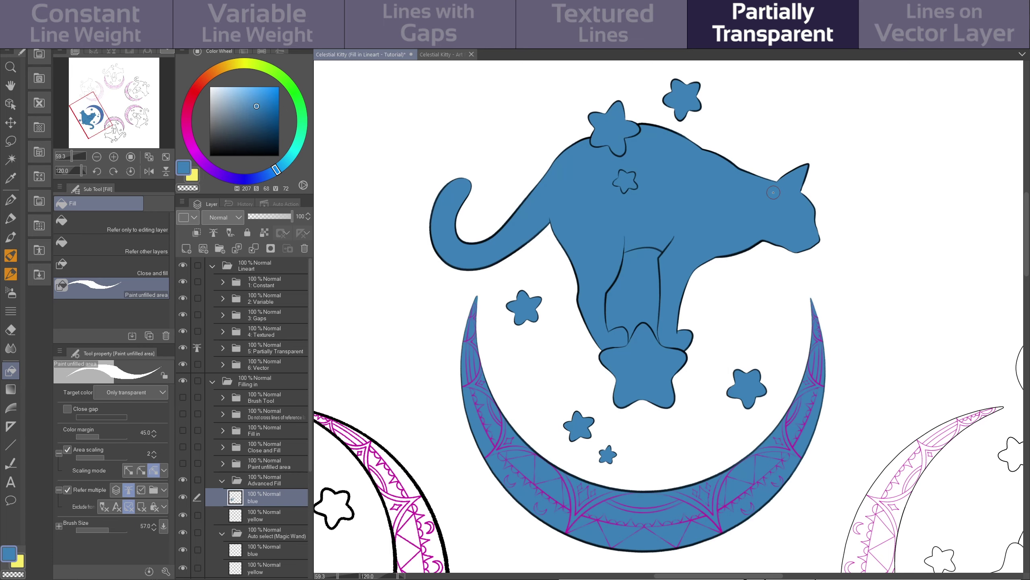
drag(590, 310, 645, 392)
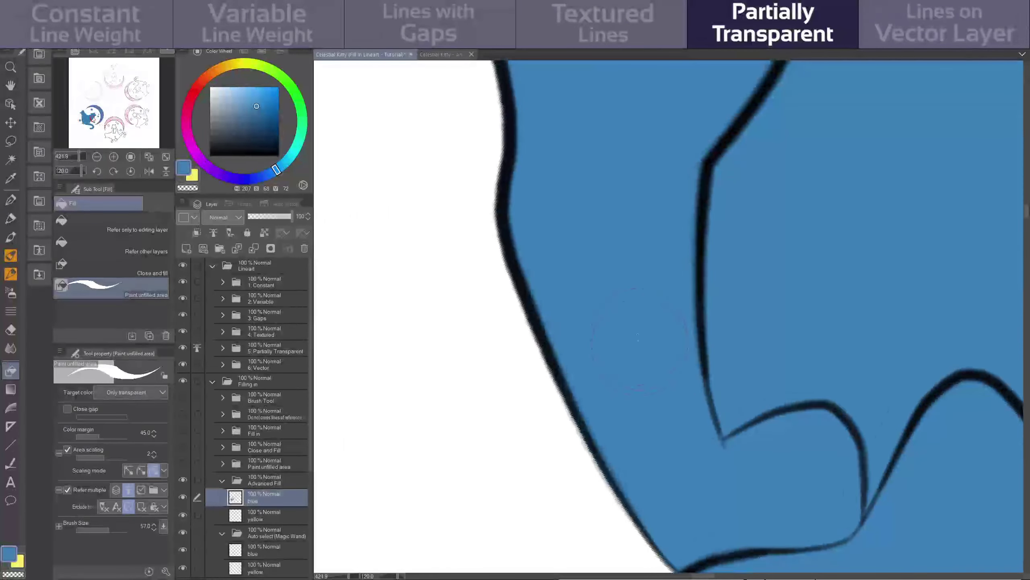
mouse_move(665, 460)
mouse_down()
mouse_move(631, 334)
mouse_move(699, 384)
mouse_move(715, 481)
mouse_up()
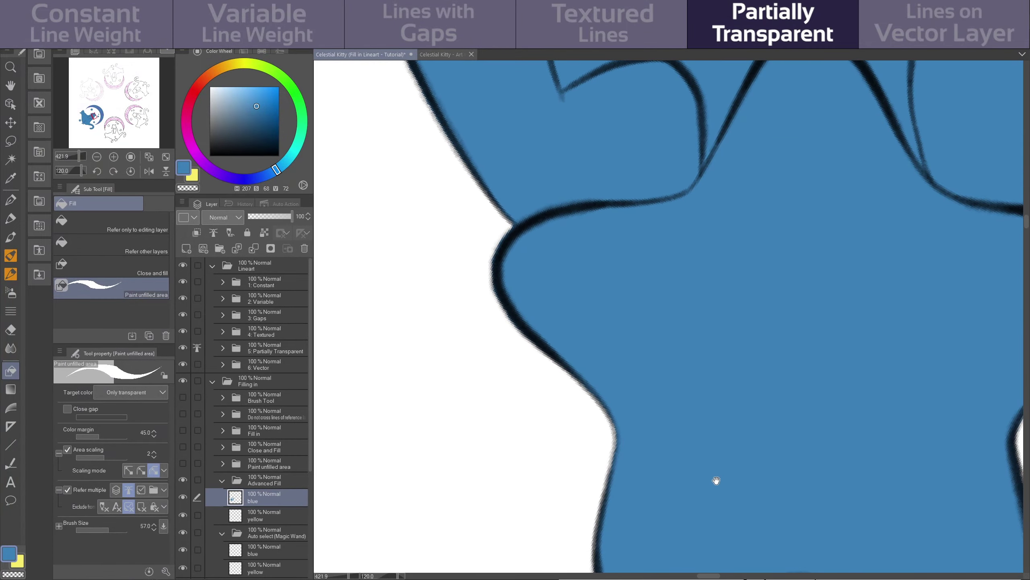
Lasso the variable-weight moon's left horn and apply Advanced Fill in blue with target color Only transparent and scaling mode To darkest pixel
mouse_move(486, 505)
mouse_down()
mouse_move(520, 484)
mouse_move(546, 402)
mouse_move(517, 326)
mouse_move(484, 283)
mouse_up()
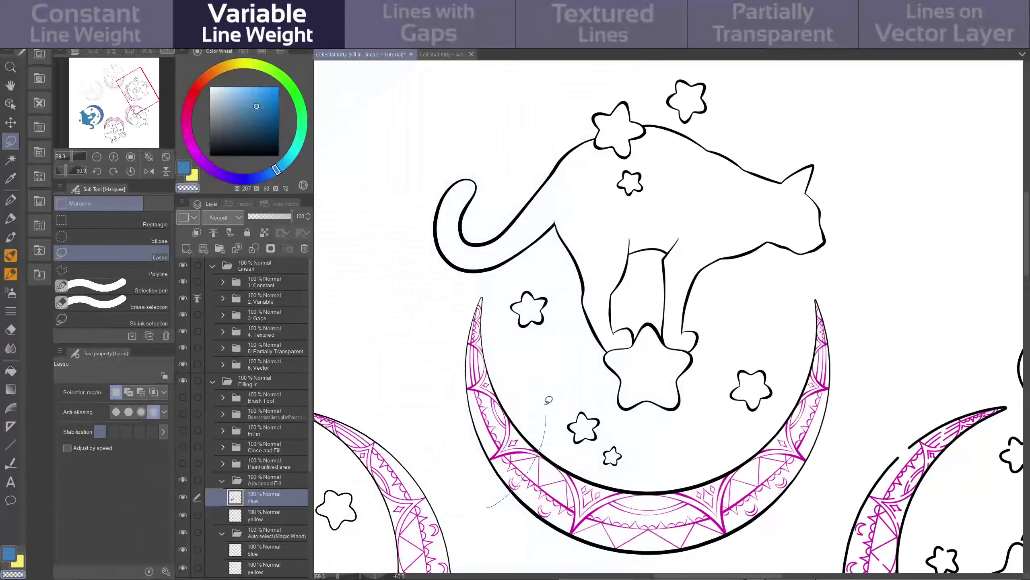
drag(480, 495, 479, 493)
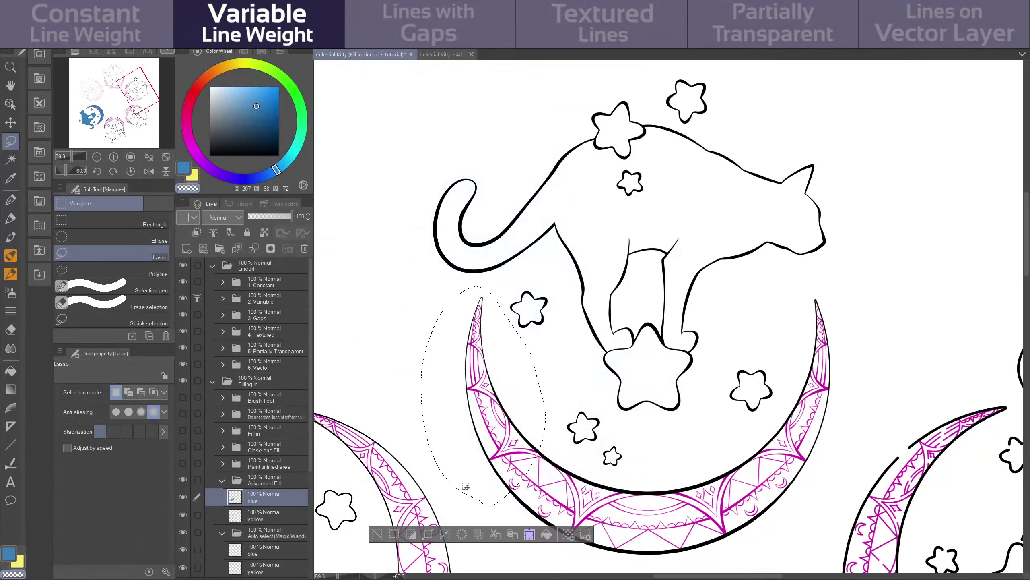
click(33, 25)
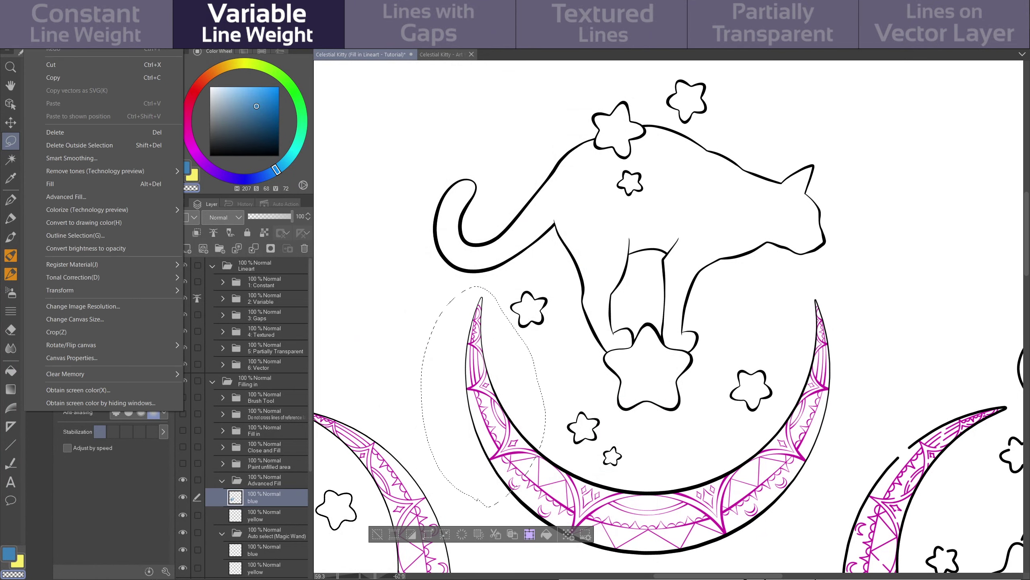
click(102, 198)
click(688, 269)
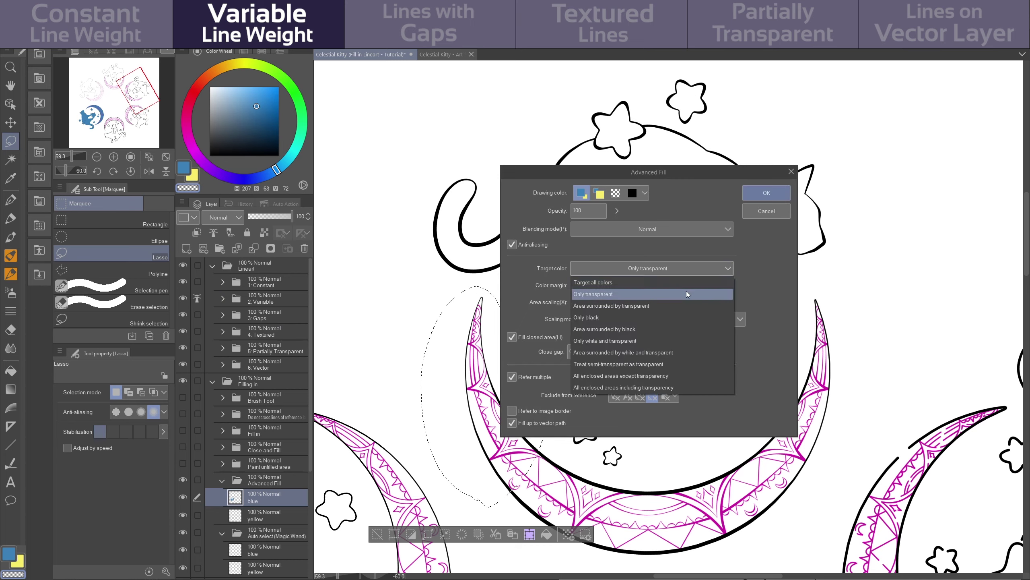
click(686, 293)
click(704, 319)
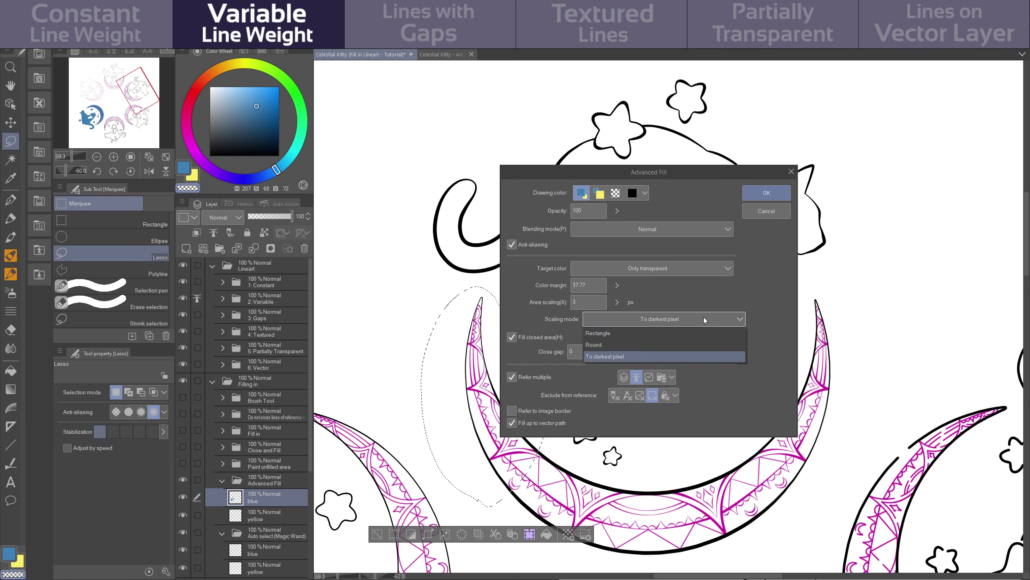
click(681, 354)
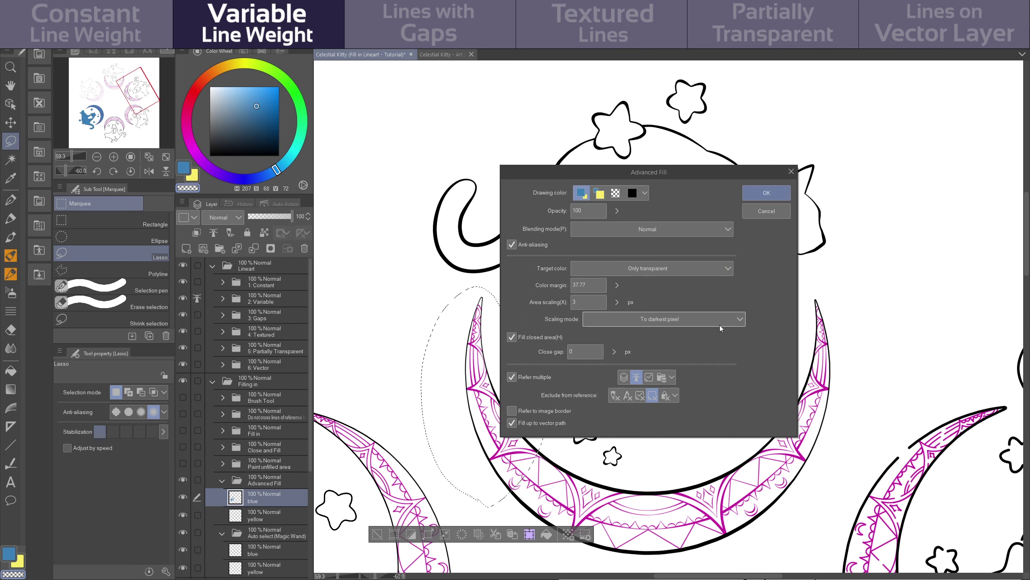
click(773, 197)
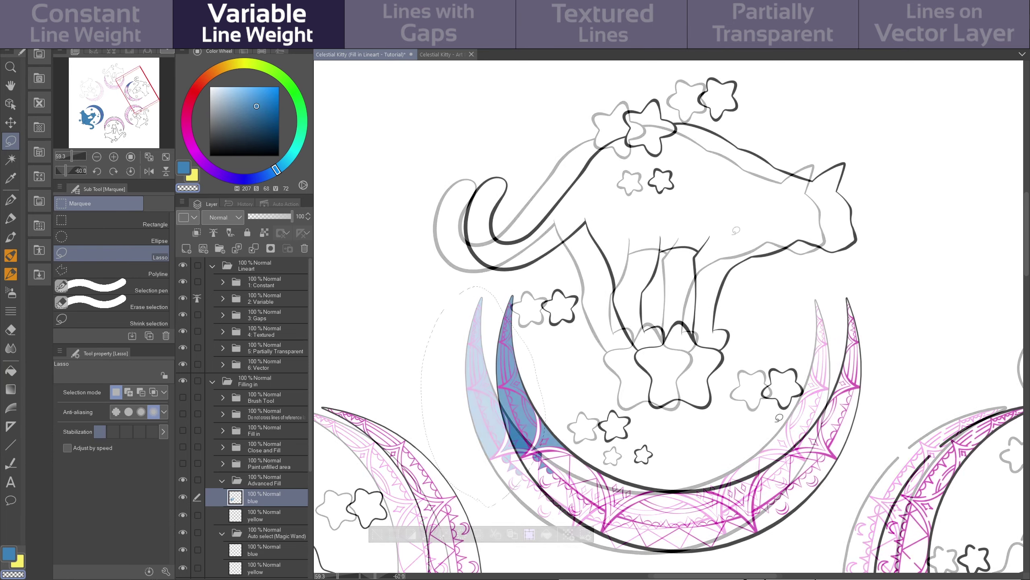
Lasso all the variable-weight stars except the large one under the cat's paws and fill them blue with Advanced Fill
mouse_move(762, 354)
mouse_down()
mouse_move(782, 422)
mouse_move(745, 372)
mouse_up()
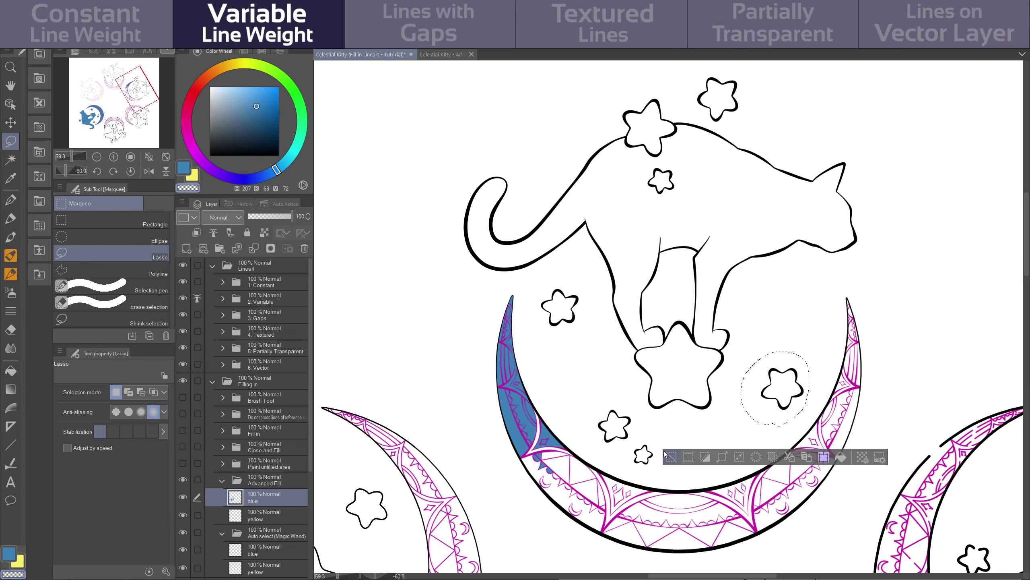
mouse_move(659, 456)
mouse_down()
mouse_move(625, 398)
mouse_move(653, 471)
mouse_up()
mouse_move(586, 330)
mouse_down()
mouse_move(534, 321)
mouse_move(570, 342)
mouse_up()
drag(659, 203, 654, 205)
mouse_move(675, 159)
mouse_down()
mouse_move(632, 88)
mouse_move(659, 161)
mouse_up()
drag(691, 102, 688, 97)
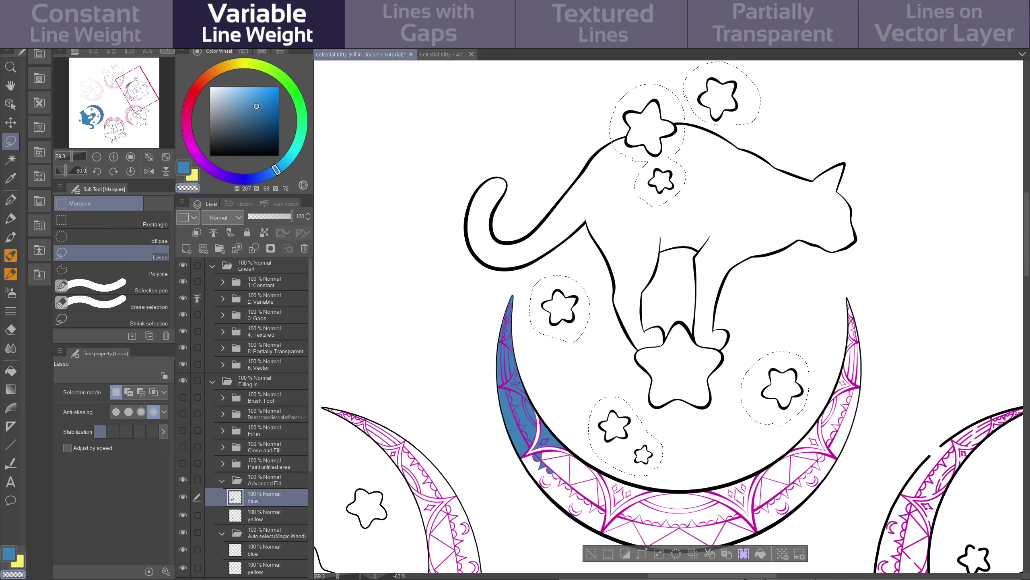
click(33, 4)
click(100, 196)
click(767, 192)
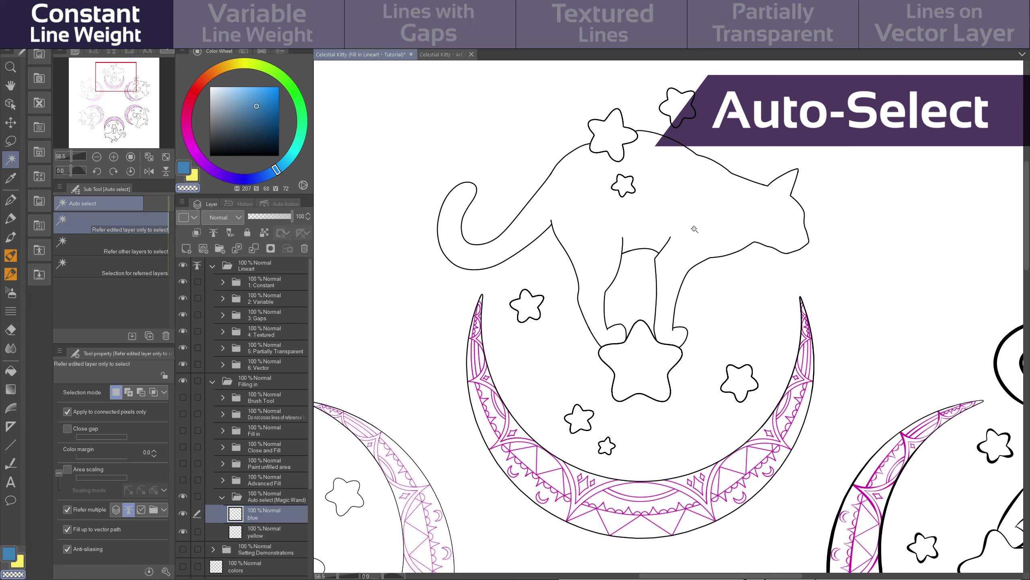
Auto-select the constant-weight cat's body with color margin 0 and check the selection's edge against the lineart
click(694, 217)
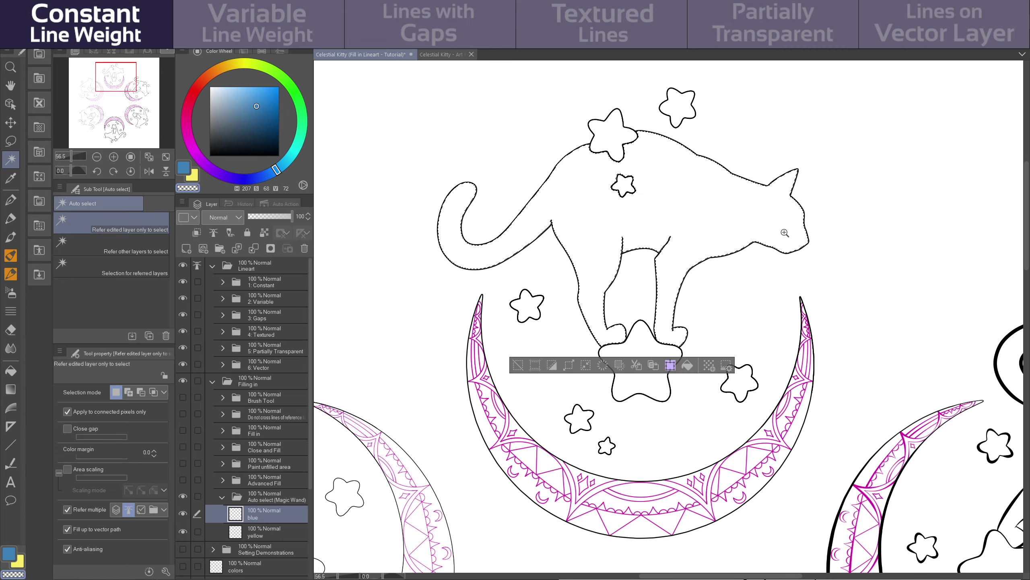
scroll(795, 241, up, 1)
scroll(797, 241, up, 8)
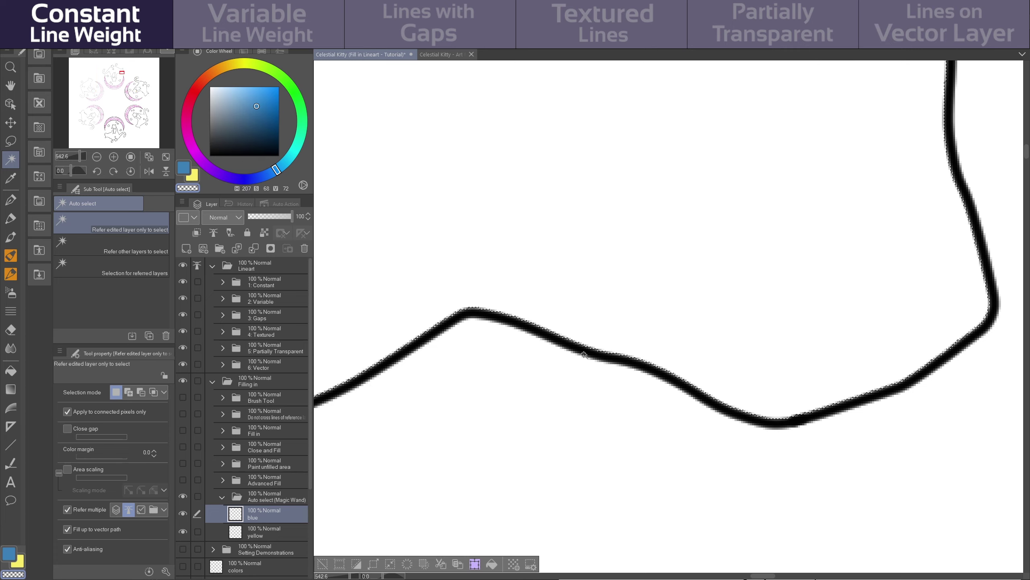
Set Auto select's color margin to 62.2 with area scaling 5, and select the constant-weight cat's body plus panels of its moon
drag(99, 453, 106, 457)
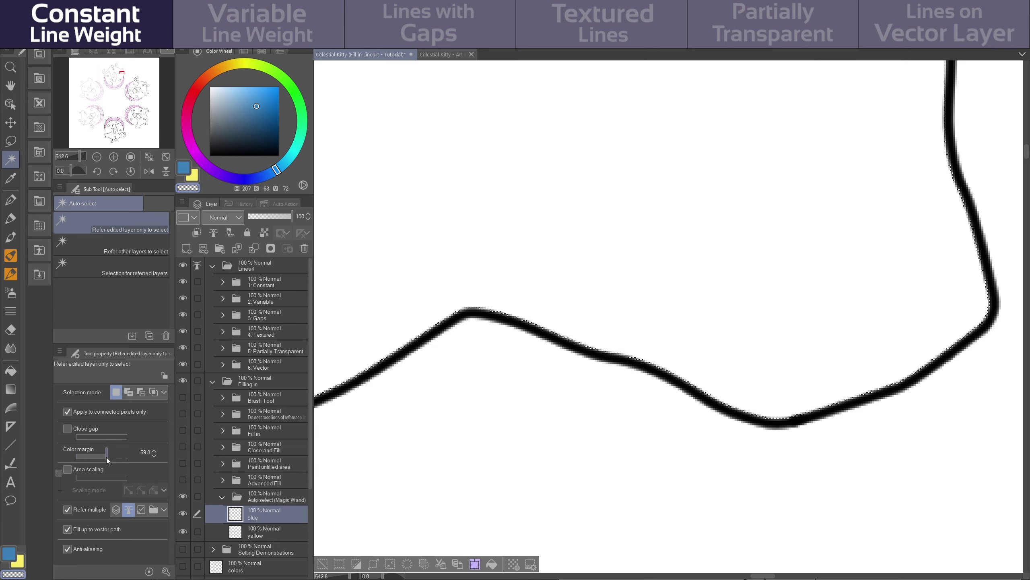
click(68, 468)
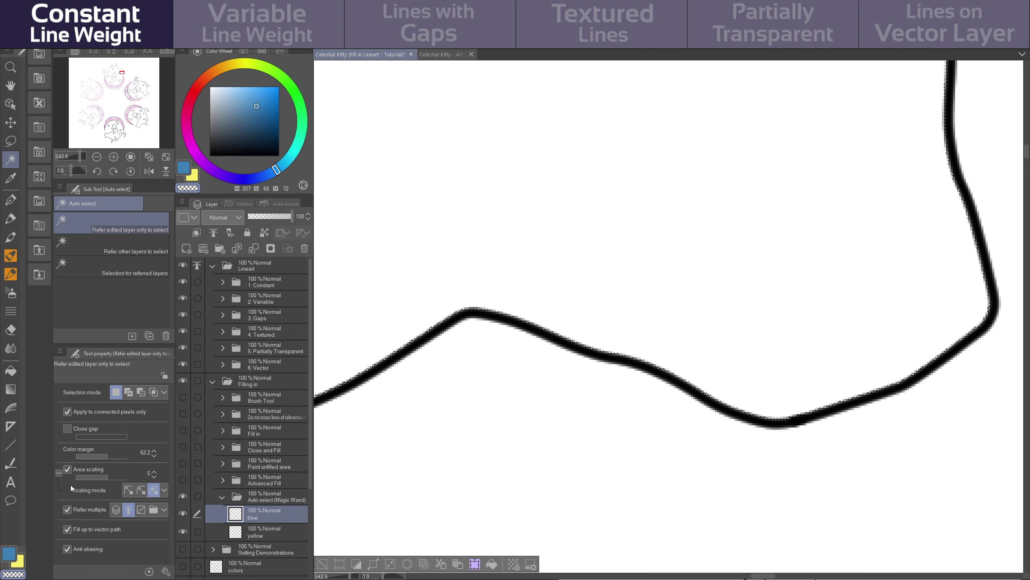
click(695, 292)
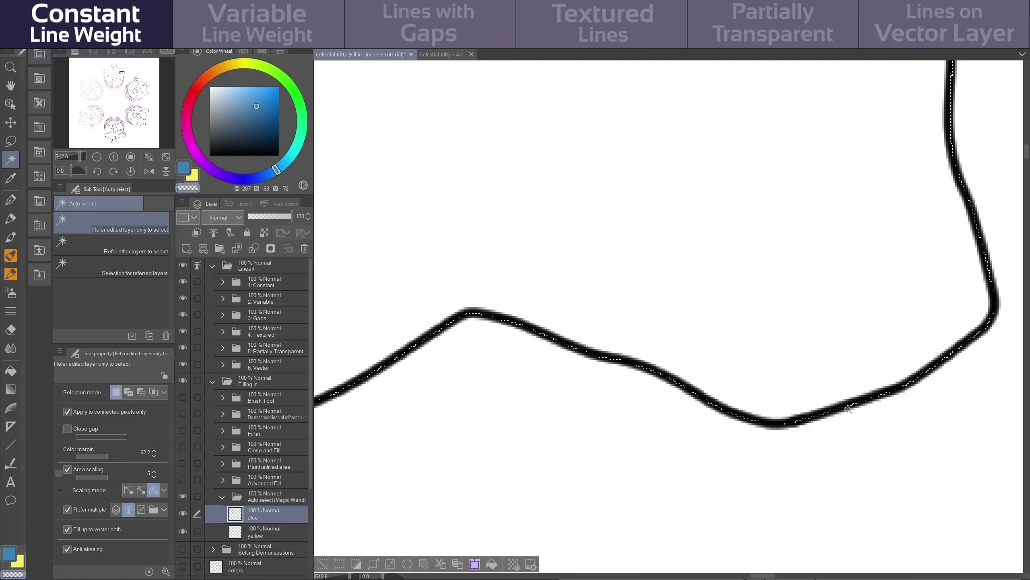
scroll(659, 497, down, 13)
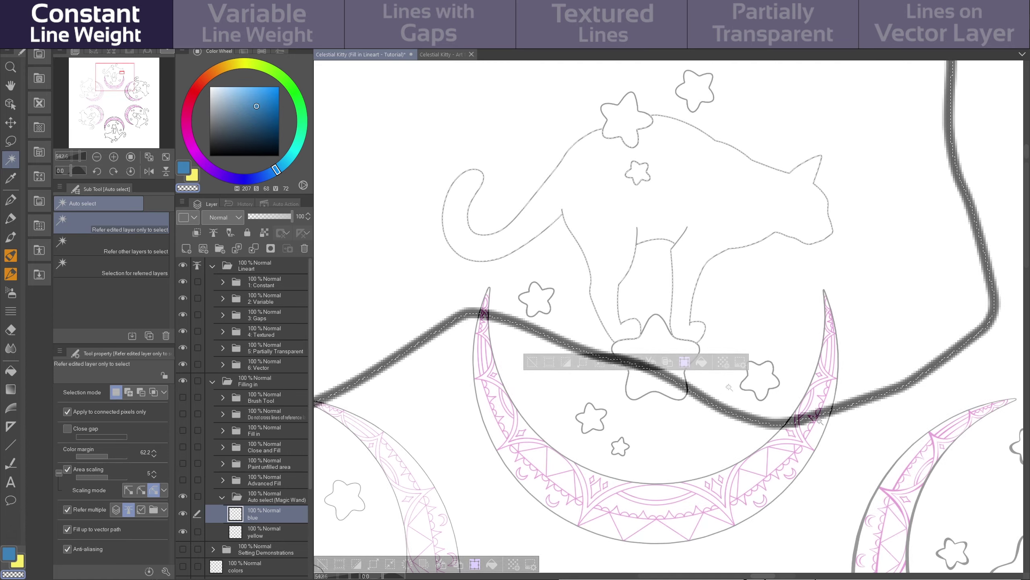
click(598, 489)
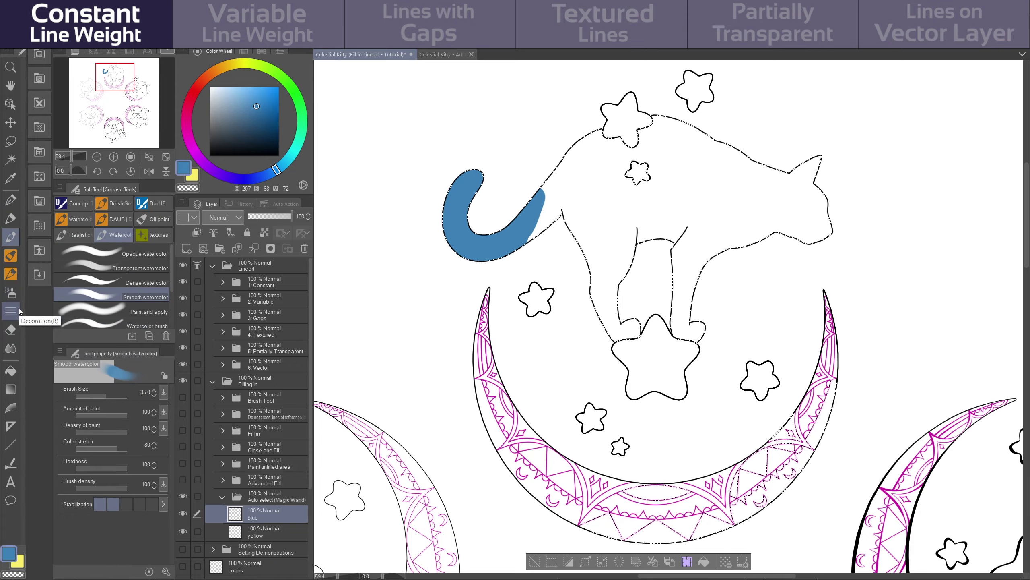
Paint the selected constant-weight cat and moon areas blue with Smooth watercolor and a textures brush
mouse_move(487, 235)
mouse_down()
mouse_move(568, 183)
mouse_move(507, 244)
mouse_move(584, 163)
mouse_up()
click(11, 255)
click(11, 274)
click(11, 237)
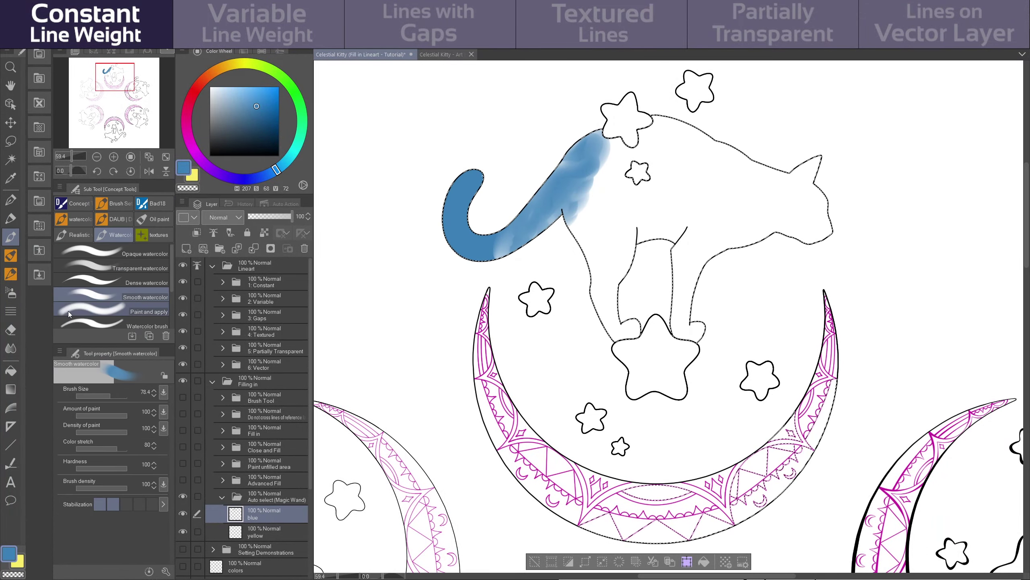
click(154, 235)
drag(587, 222, 579, 189)
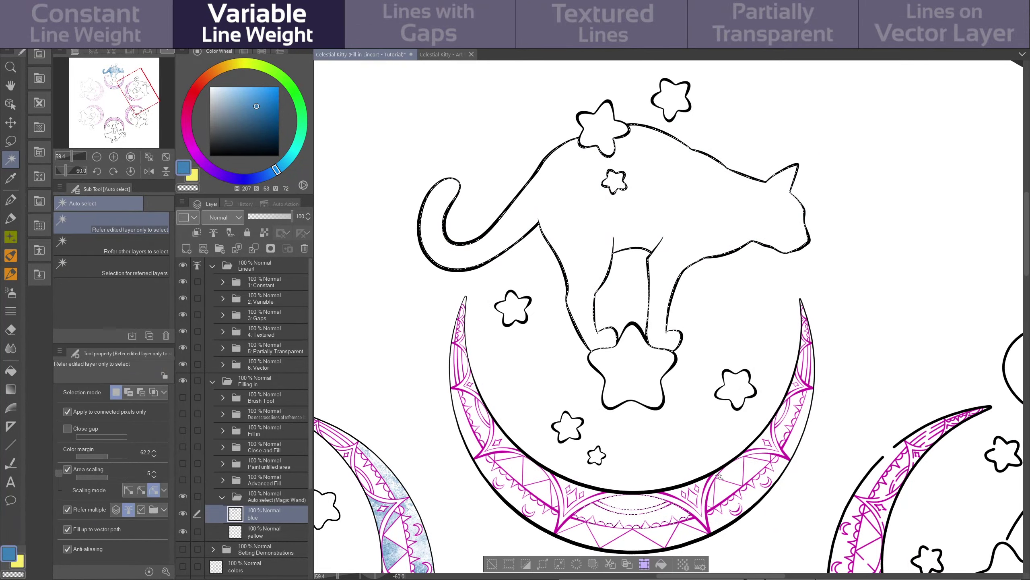
Add the variable-weight moon's bottom outer triangles to the cat selection and fill everything selected blue with Advanced Fill
shift+click(577, 537)
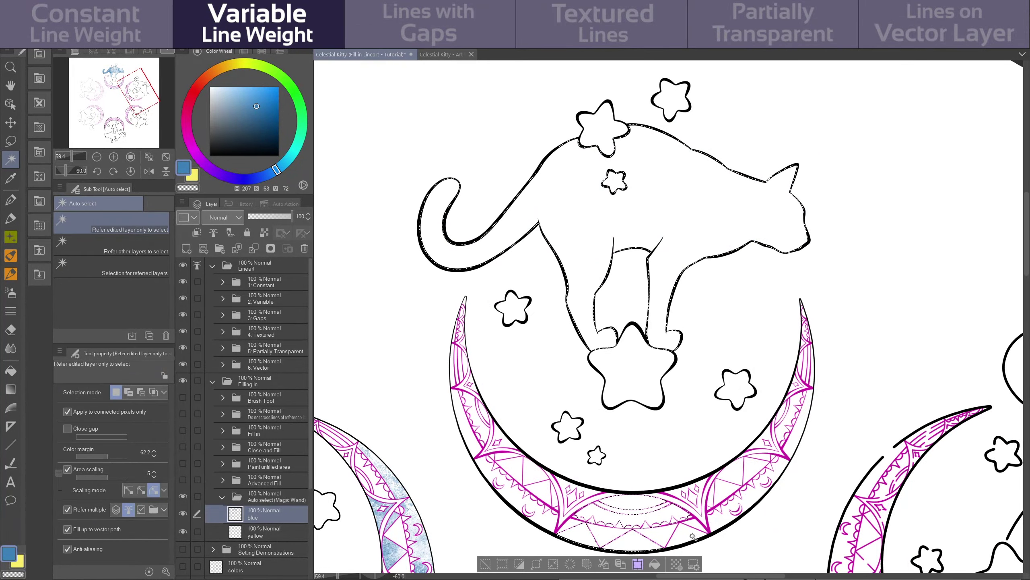
shift+click(633, 541)
shift+click(688, 537)
click(32, 20)
click(99, 199)
click(767, 194)
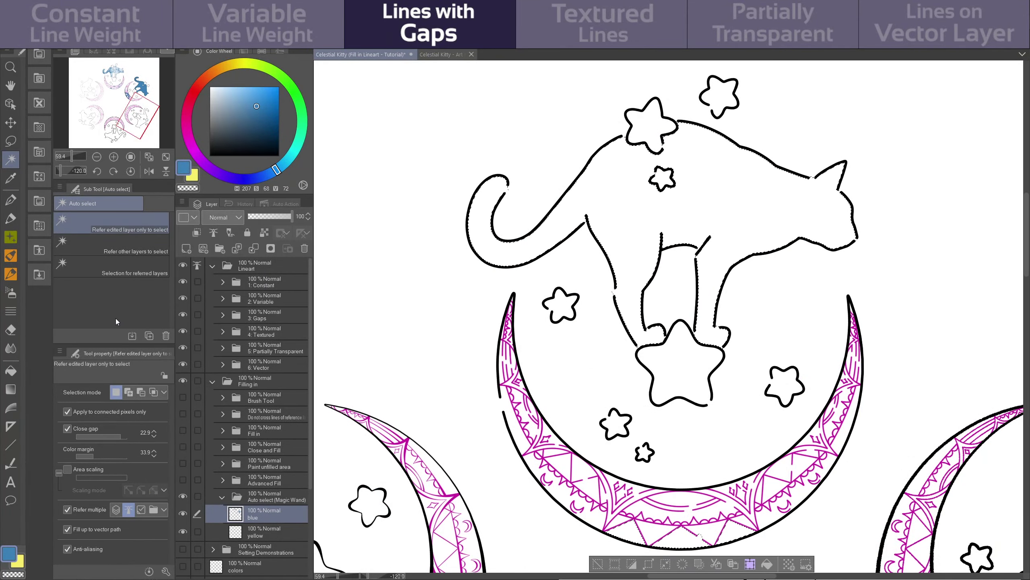
Fill the gapped-line selection blue with the Fill tool, and select and fill the textured-line stars blue
click(10, 370)
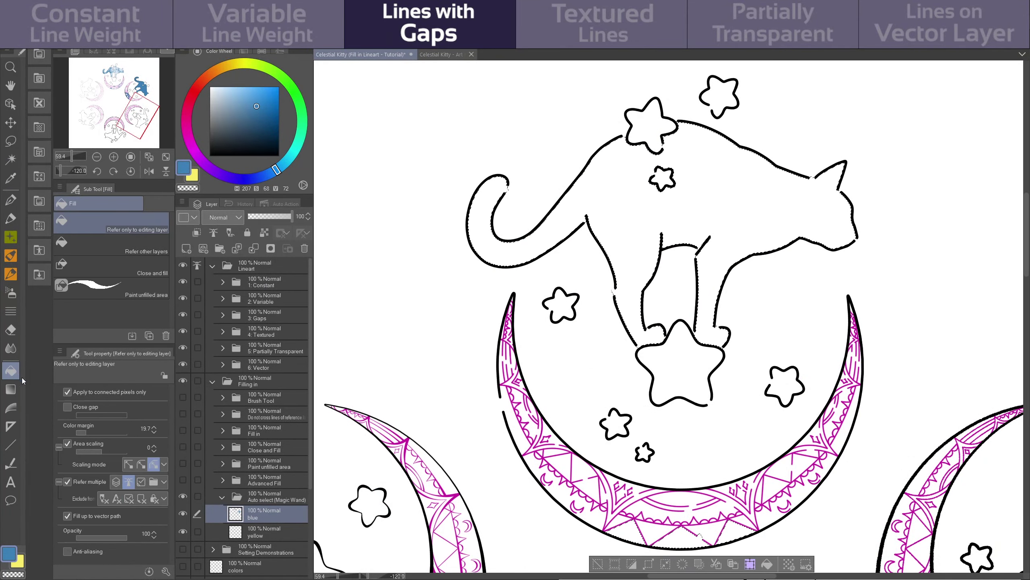
click(682, 543)
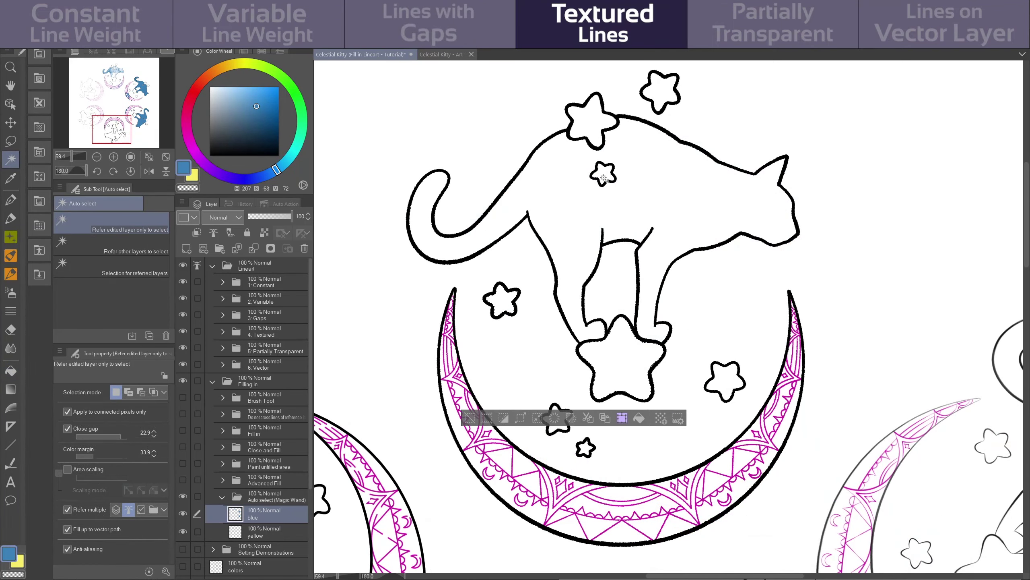
click(558, 420)
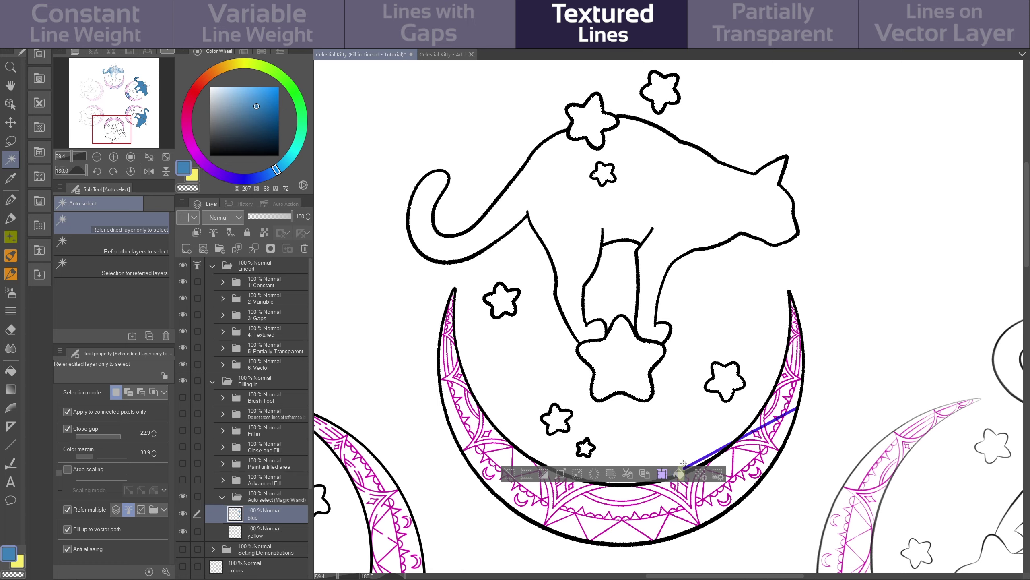
click(677, 476)
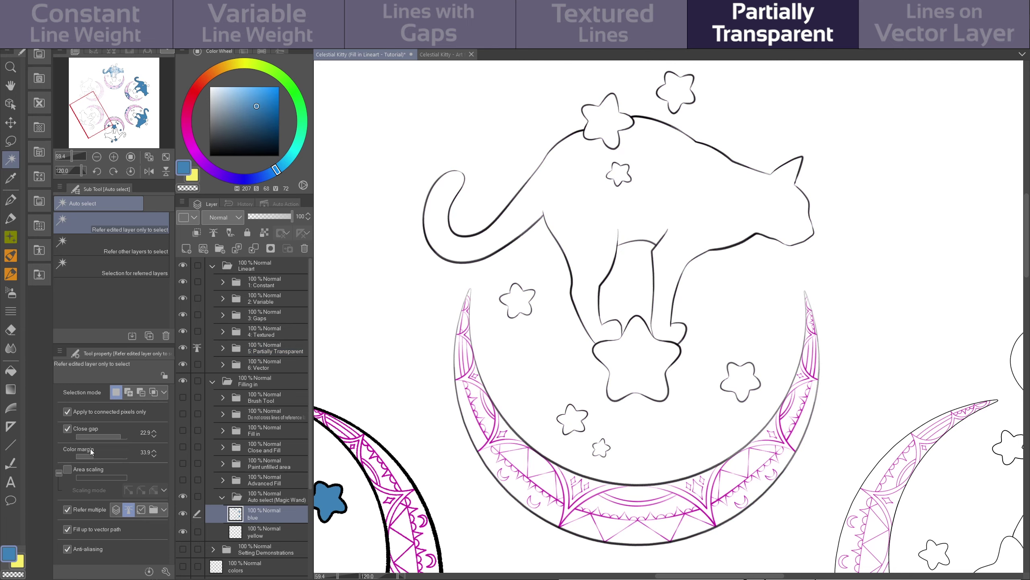
Using Auto select at color margin 11.8 and area scaling 5, fill the partially transparent drawing blue by inverting a selection of its background
click(67, 469)
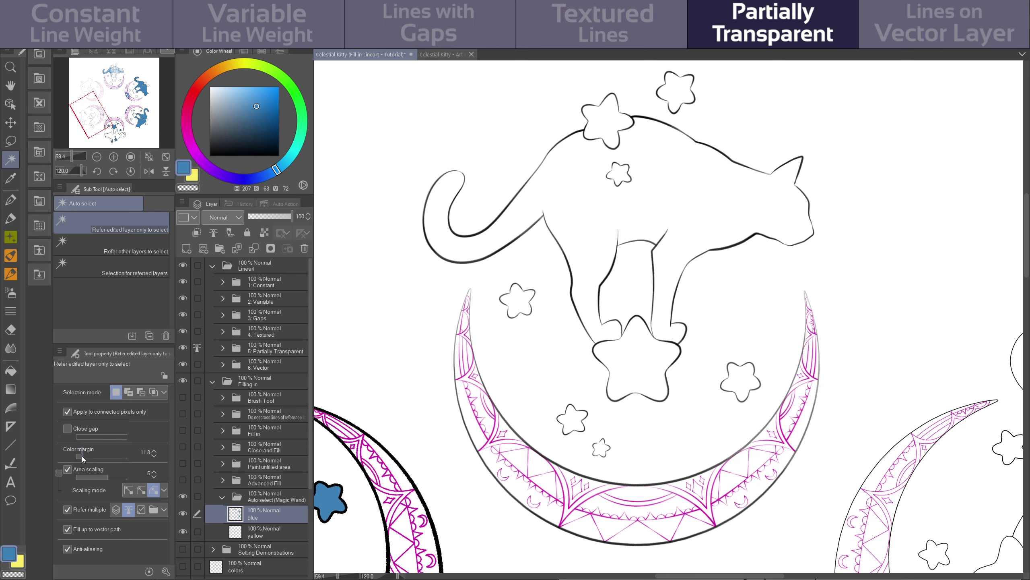
click(421, 392)
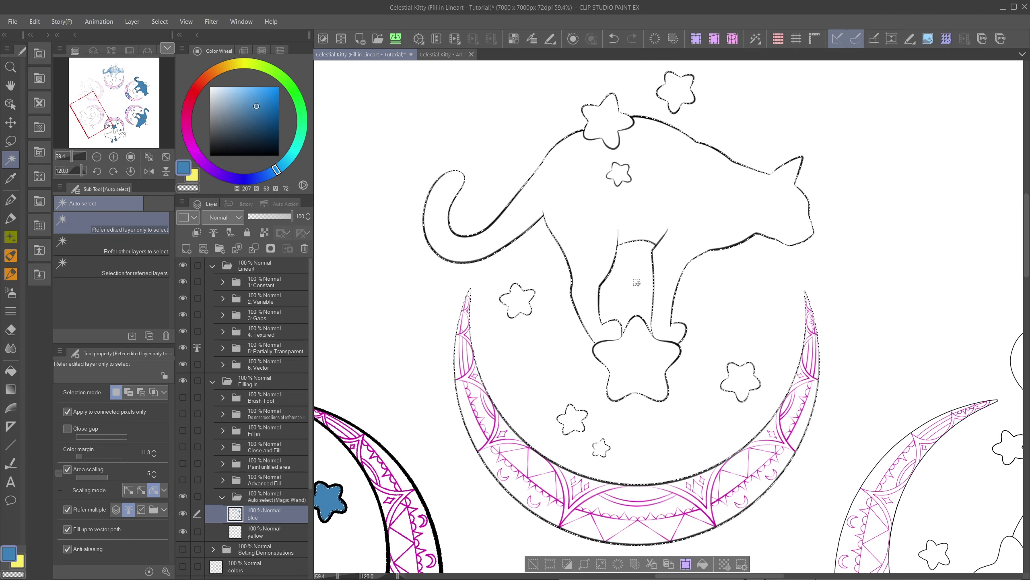
click(161, 23)
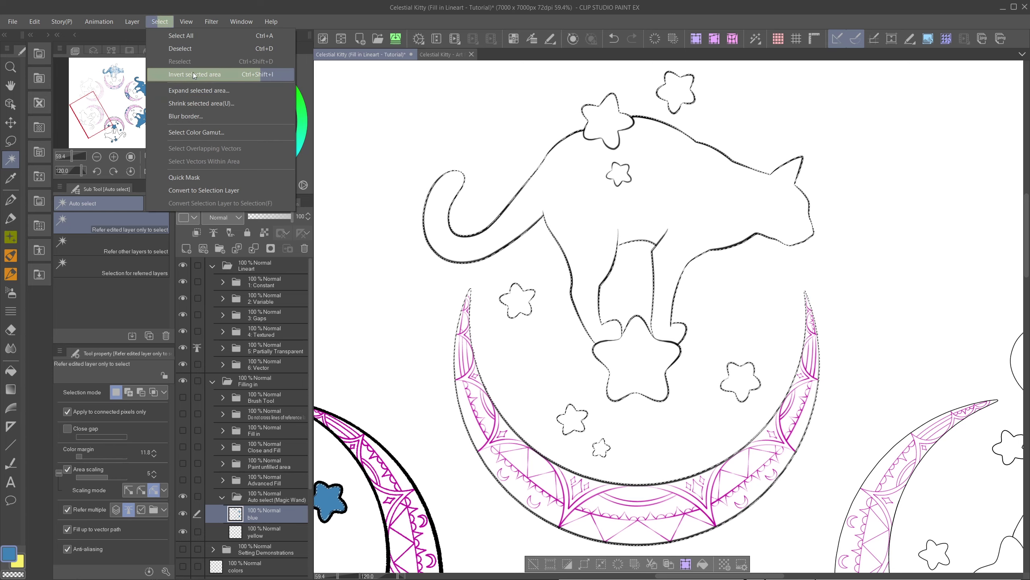
click(212, 72)
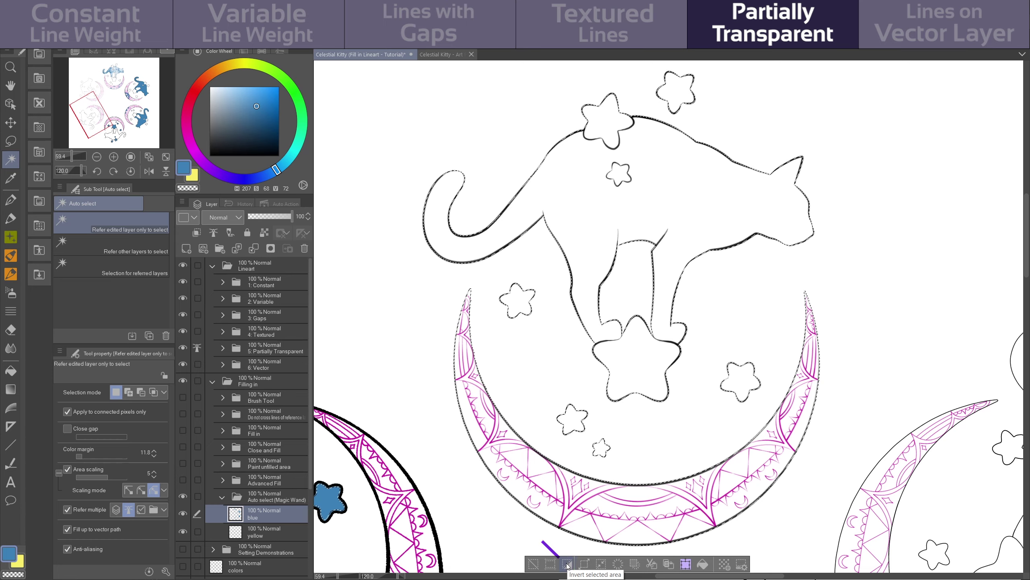
click(567, 565)
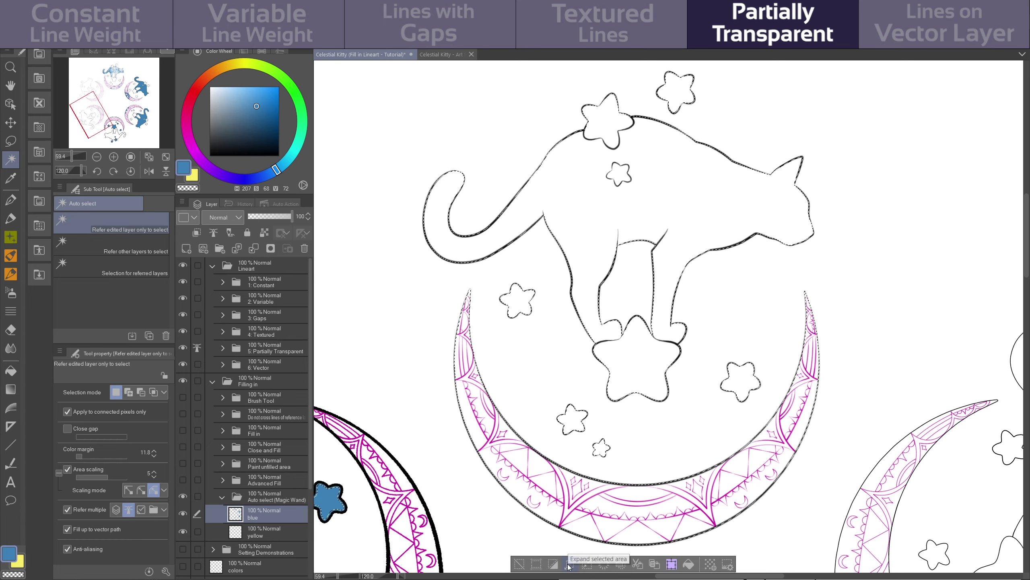
click(689, 564)
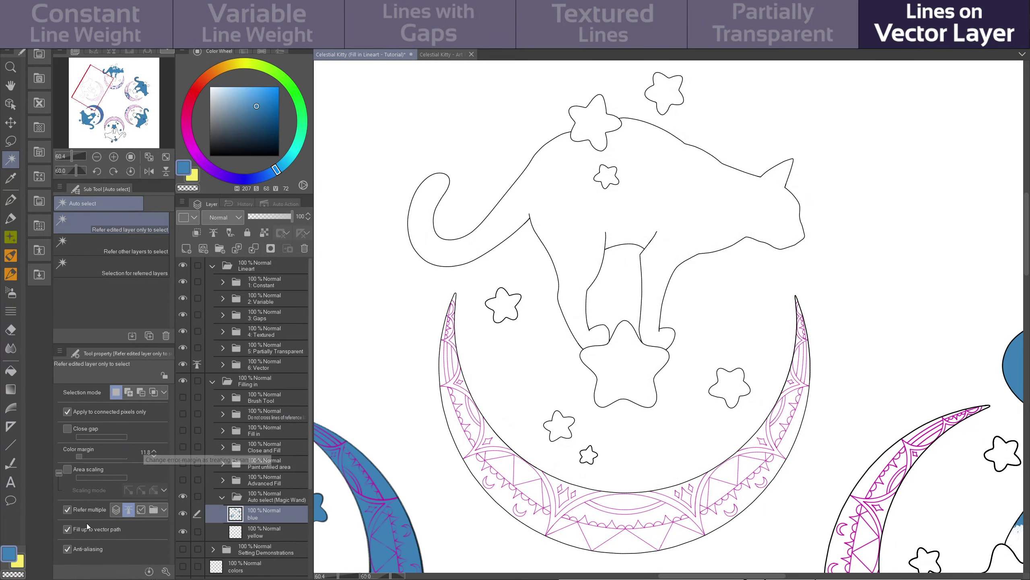
Auto-select the vector-layer cat's body and its moon's outer triangles, and fill them blue
click(667, 215)
shift+click(683, 539)
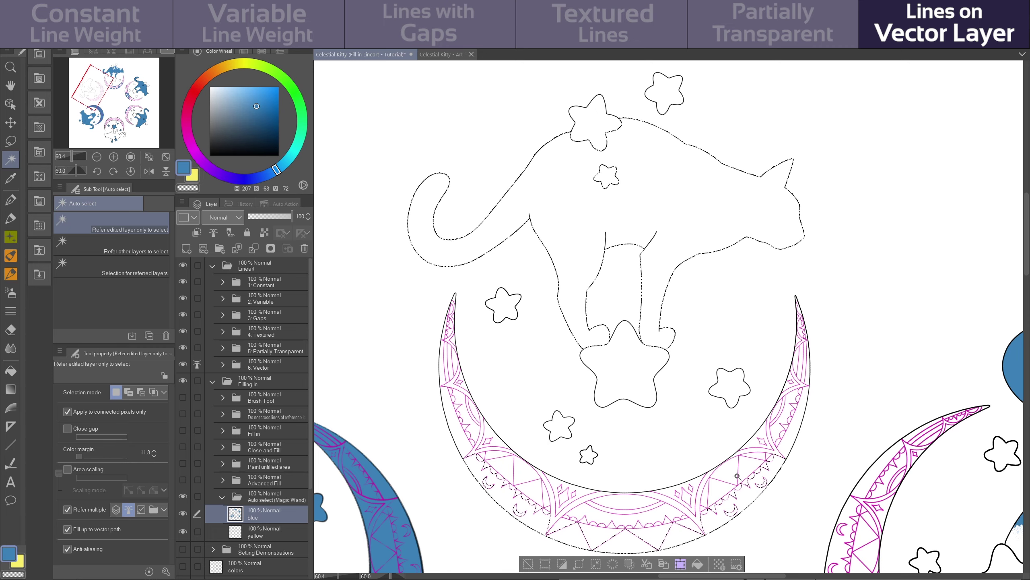
click(697, 564)
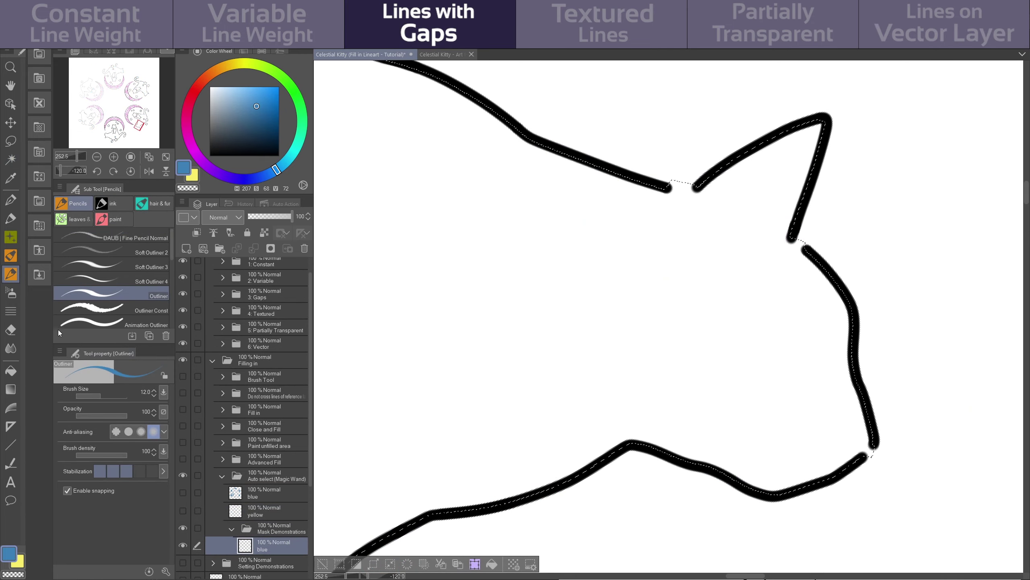
Paint blue texture along the gapped-line cat's neck and ear inside the selection, and clear the selection
click(11, 236)
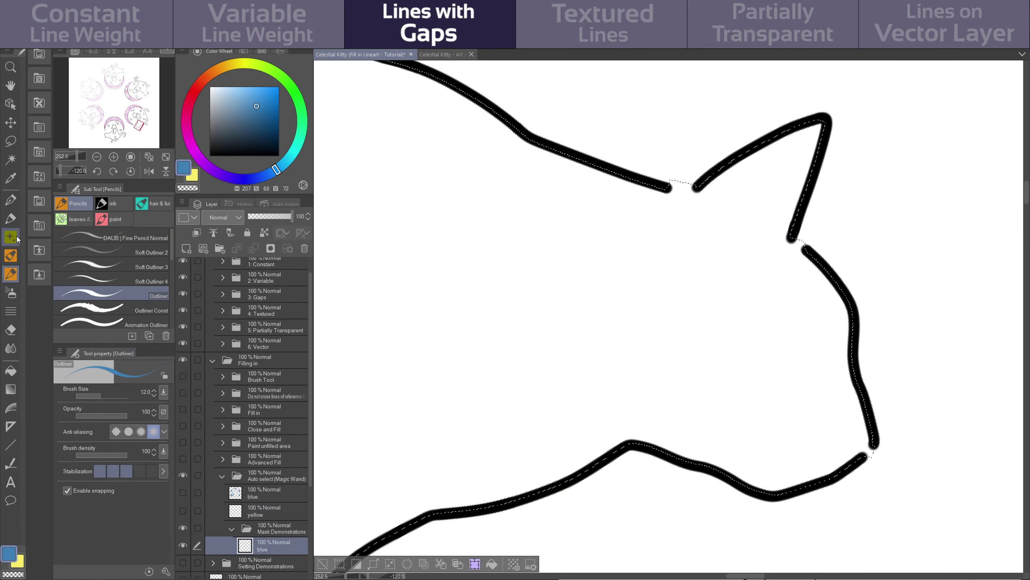
mouse_move(410, 100)
mouse_down()
mouse_move(457, 96)
mouse_move(494, 145)
mouse_move(644, 197)
mouse_move(744, 180)
mouse_move(649, 202)
mouse_move(780, 142)
mouse_move(766, 201)
mouse_move(703, 259)
mouse_move(808, 142)
mouse_move(778, 214)
mouse_move(762, 191)
mouse_move(817, 132)
mouse_move(869, 141)
mouse_up()
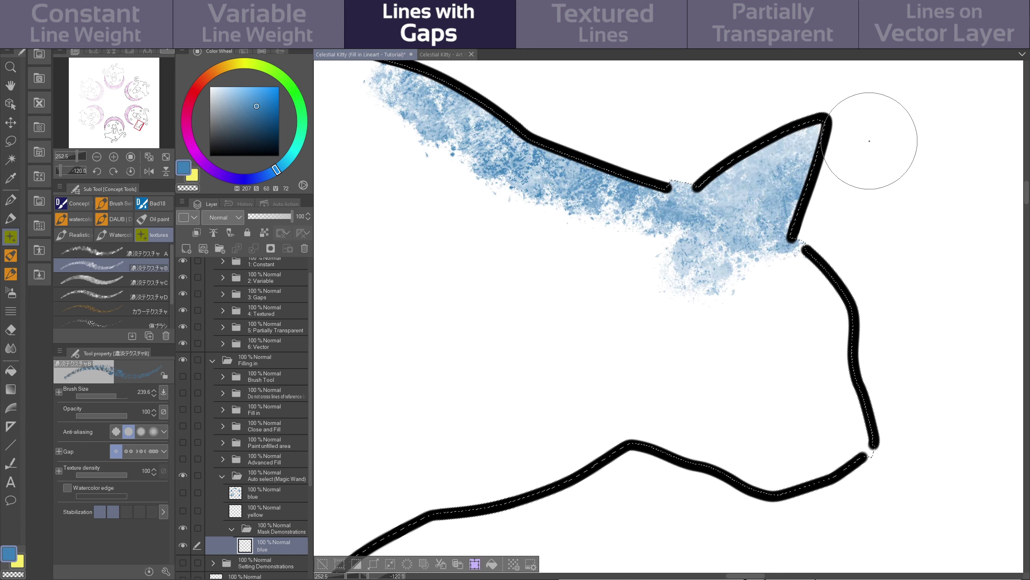
key(ctrl+d)
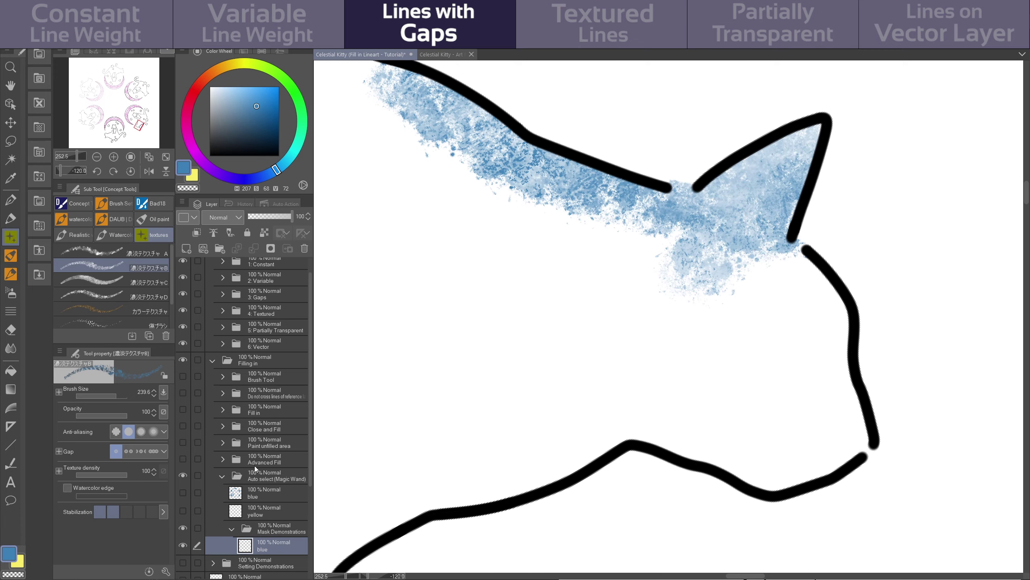
Enable 'Do not cross lines of reference layer' for the texture brush, show it among the tool properties, and paint over the gapped-line cat's muzzle
click(166, 571)
click(769, 280)
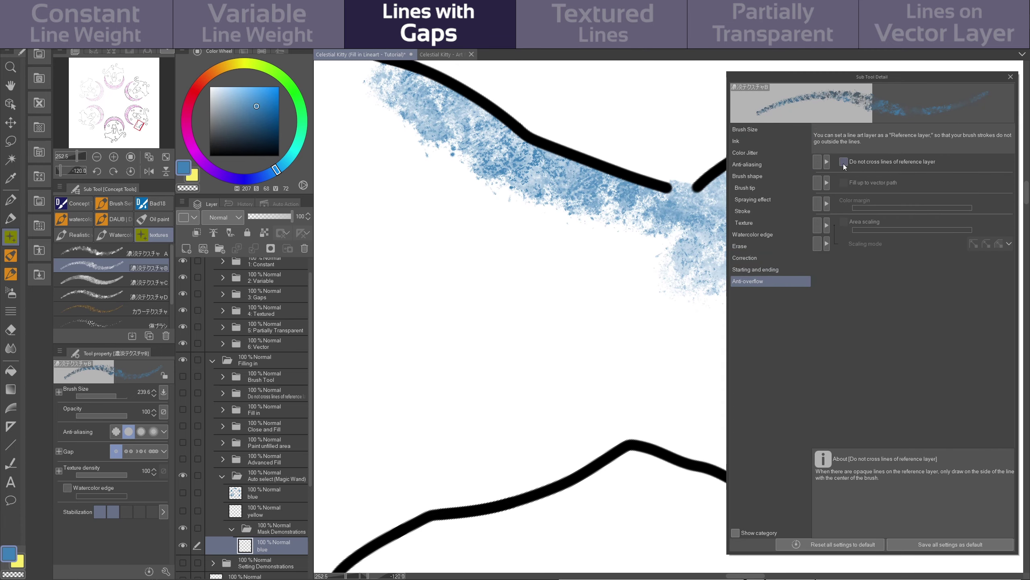
click(844, 162)
click(818, 162)
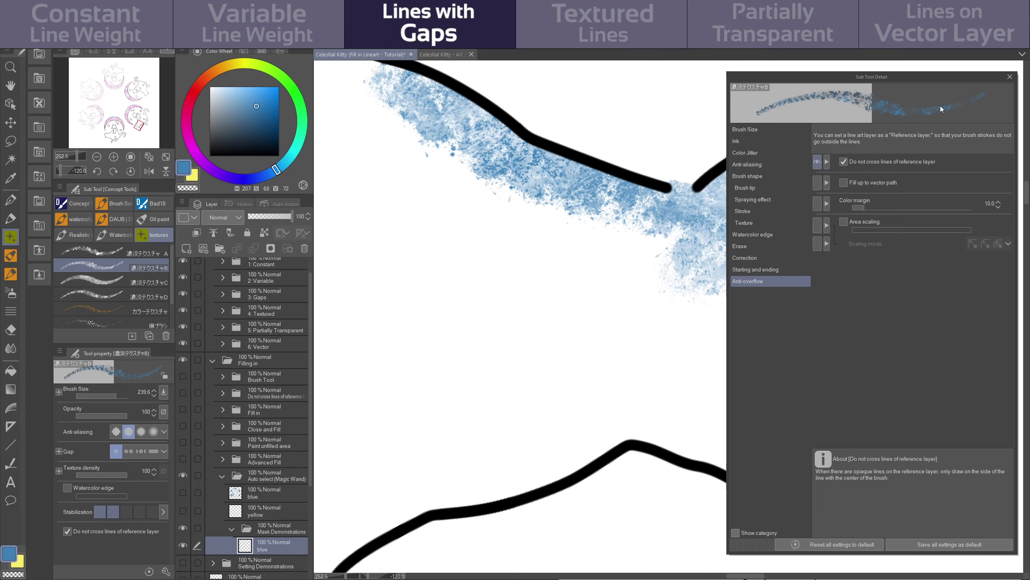
click(1011, 77)
mouse_move(832, 379)
mouse_down()
mouse_move(816, 448)
mouse_move(644, 433)
mouse_move(886, 425)
mouse_up()
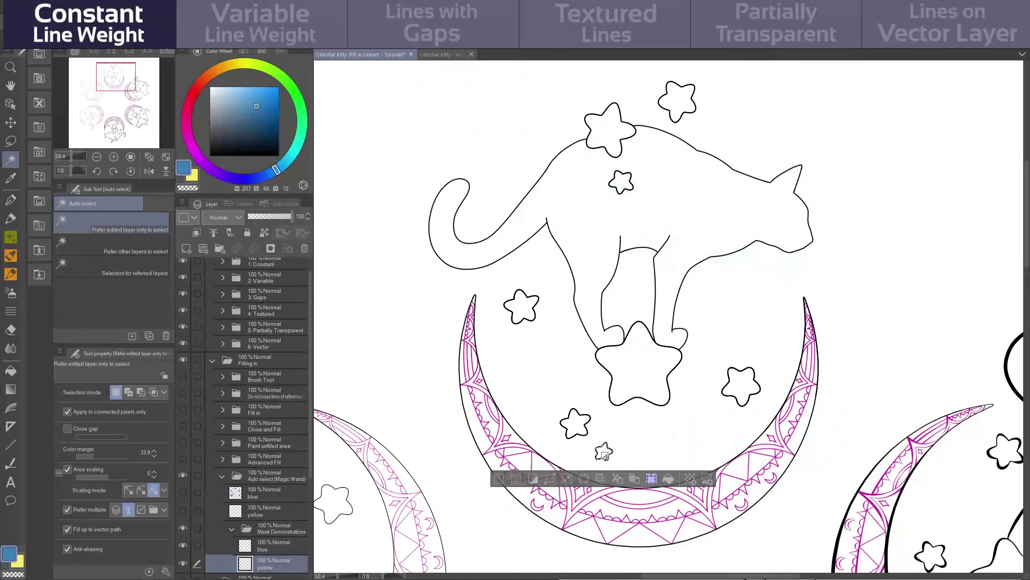
Auto-select all the stars in the constant-line drawing and turn the selection into a mask on the yellow layer
shift+click(580, 426)
shift+click(640, 371)
shift+click(746, 381)
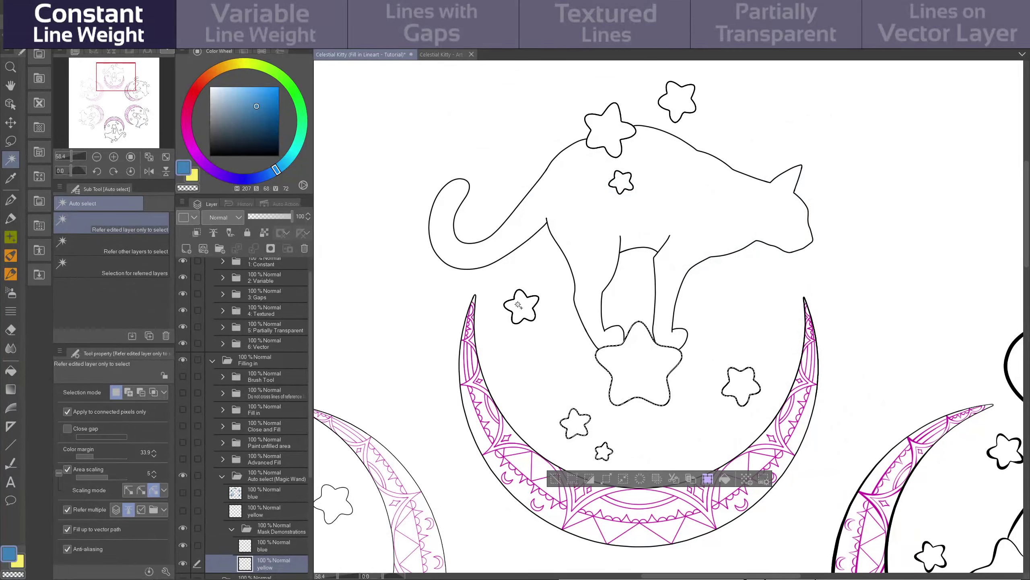
shift+click(522, 307)
shift+click(664, 107)
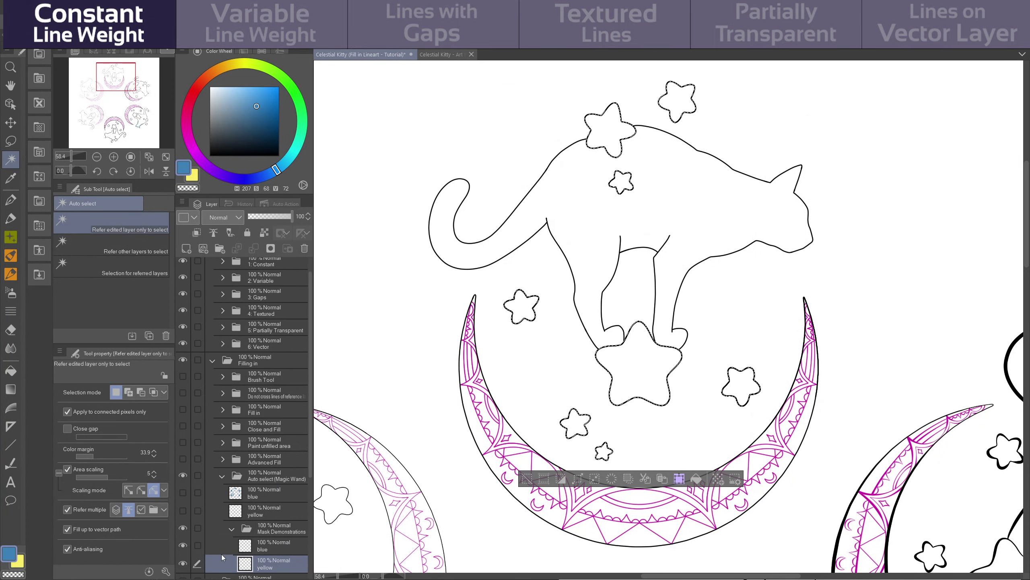
click(270, 248)
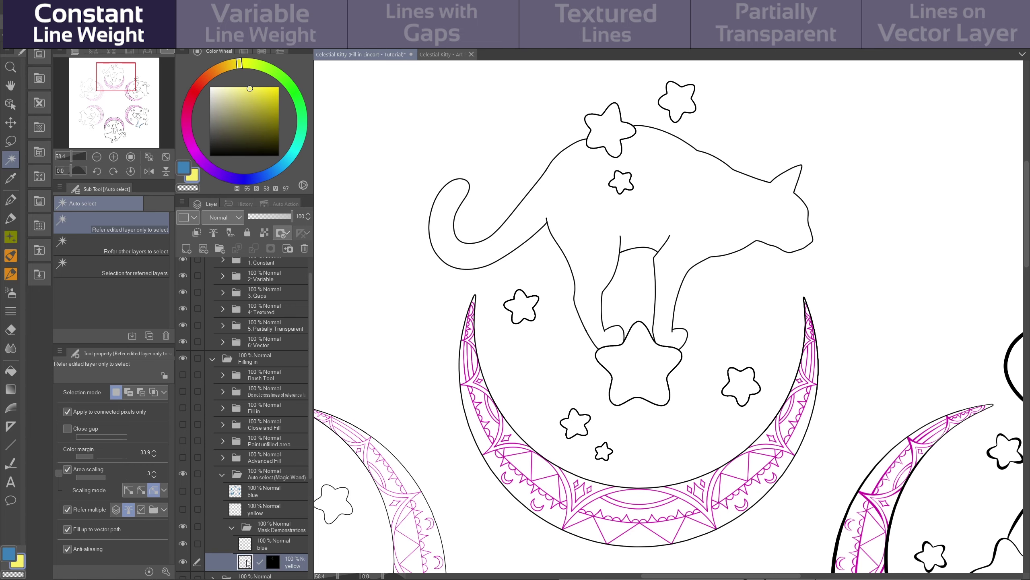
Paint all the masked stars yellow with the Mapping pen
key(p)
mouse_move(616, 363)
mouse_down()
mouse_move(647, 338)
mouse_move(653, 385)
mouse_up()
drag(732, 389, 755, 364)
drag(572, 420, 606, 453)
drag(524, 310, 516, 291)
drag(617, 197, 622, 181)
drag(605, 122, 614, 138)
drag(674, 93, 682, 108)
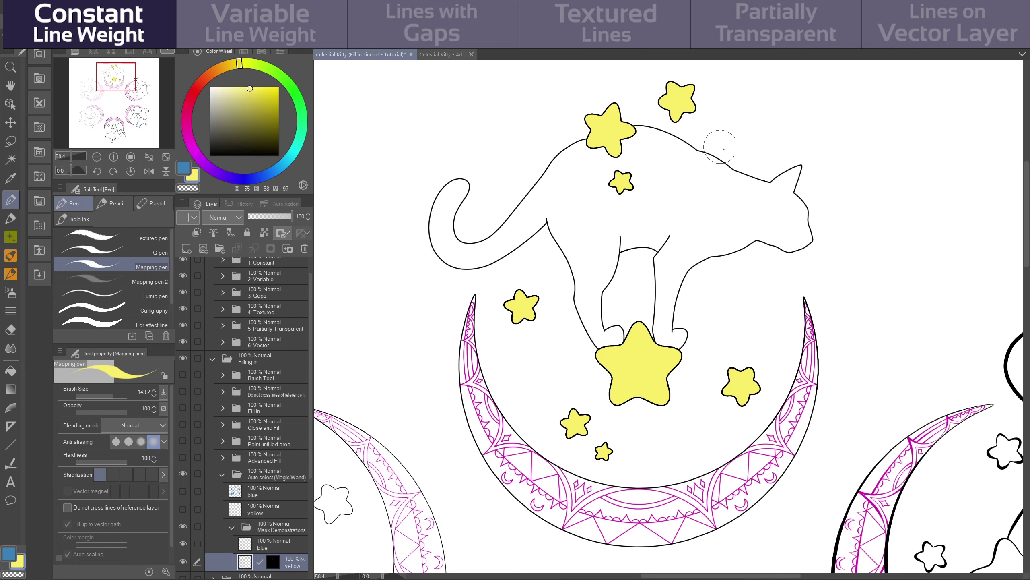
Auto-select the constant-line cat's body, mask the blue layer with it, and paint the cat with blue texture
key(w)
click(640, 297)
click(271, 249)
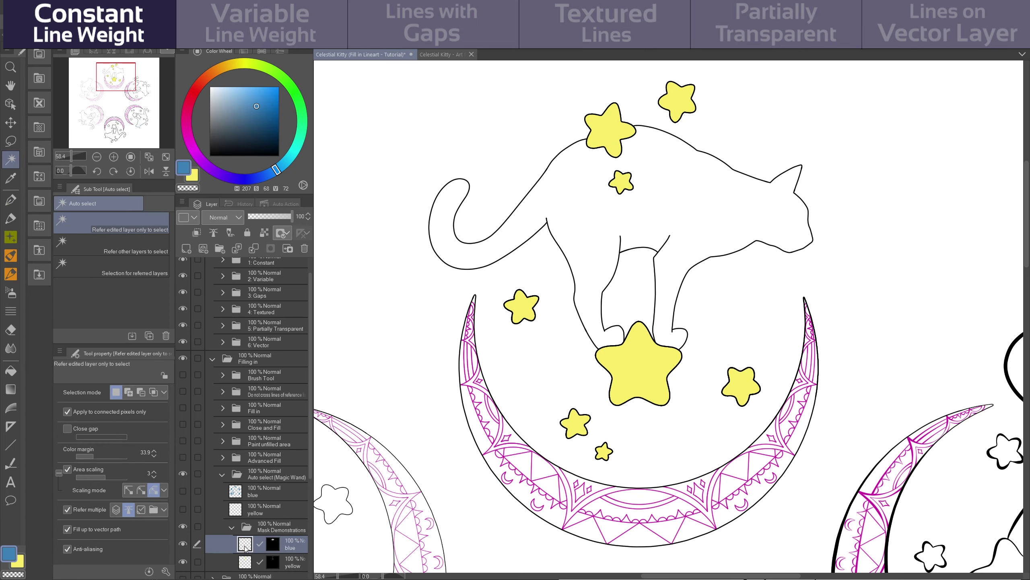
key(b)
mouse_move(437, 207)
mouse_down()
mouse_move(480, 215)
mouse_move(587, 156)
mouse_move(613, 309)
mouse_move(659, 258)
mouse_move(735, 254)
mouse_move(790, 181)
mouse_up()
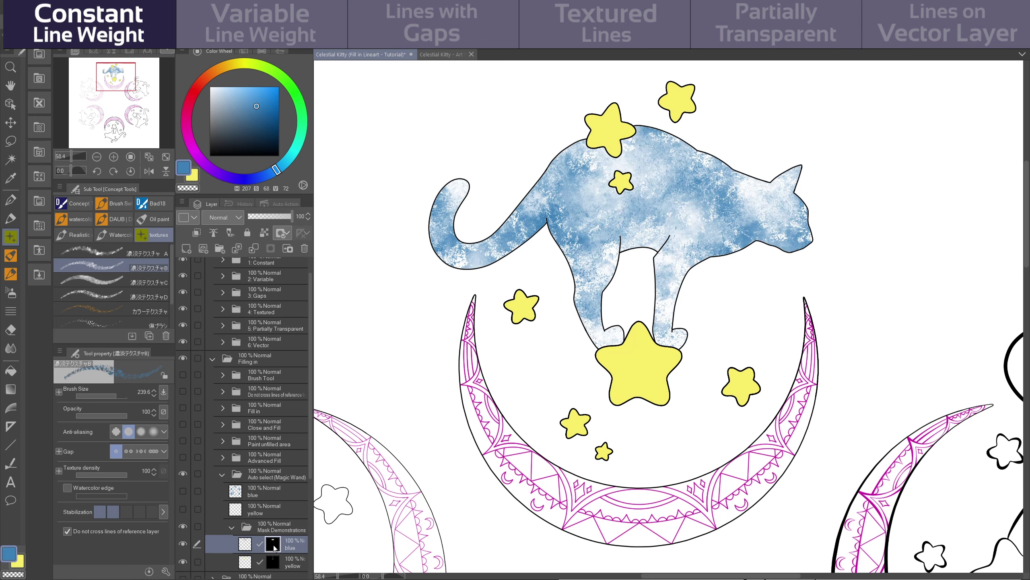
Erase the cat's tail from the blue layer's mask with the Rough eraser, and paint the tail back with the Mapping pen
click(13, 330)
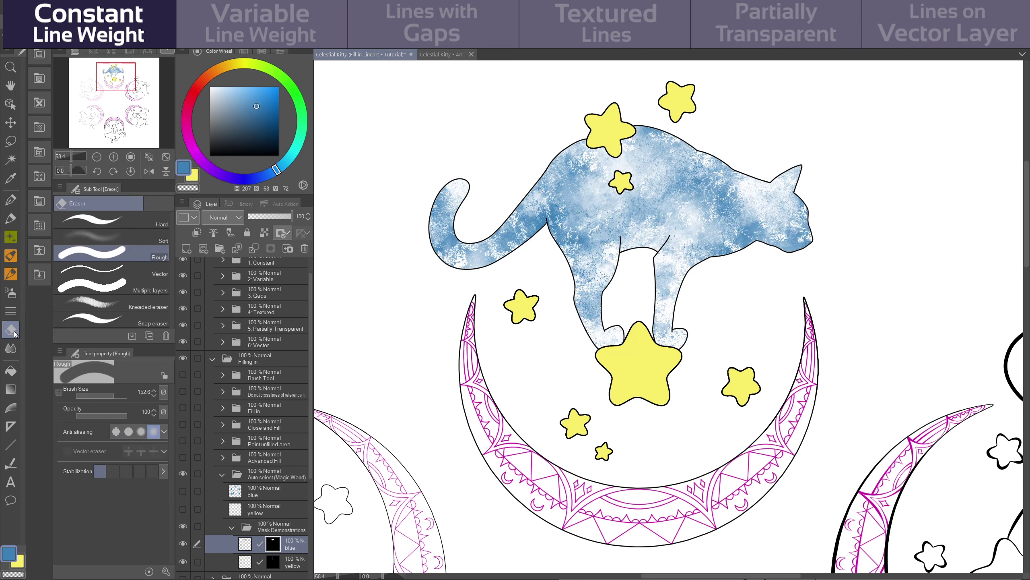
mouse_move(518, 250)
mouse_down()
mouse_move(467, 264)
mouse_move(439, 238)
mouse_move(456, 180)
mouse_move(449, 223)
mouse_move(497, 248)
mouse_move(518, 207)
mouse_move(536, 239)
mouse_move(531, 166)
mouse_up()
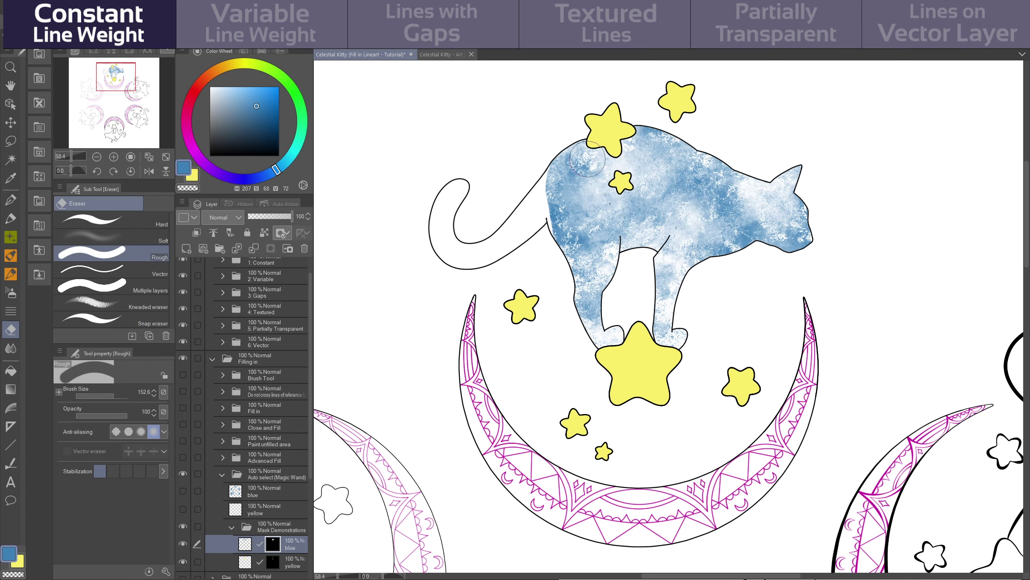
click(12, 200)
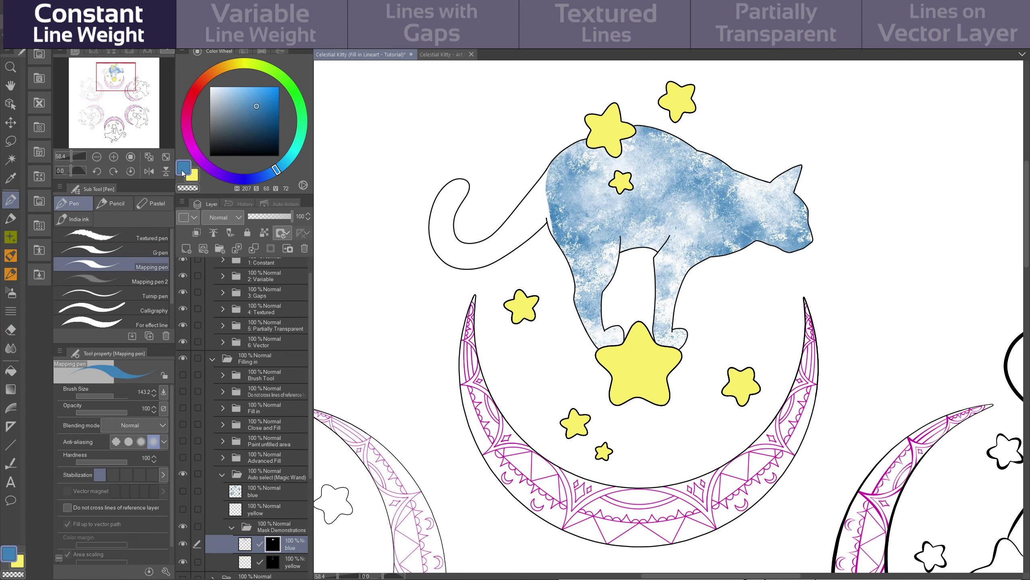
mouse_move(556, 185)
mouse_down()
mouse_move(522, 220)
mouse_move(551, 182)
mouse_move(529, 209)
mouse_move(553, 197)
mouse_move(554, 216)
mouse_move(465, 256)
mouse_move(443, 239)
mouse_move(458, 184)
mouse_up()
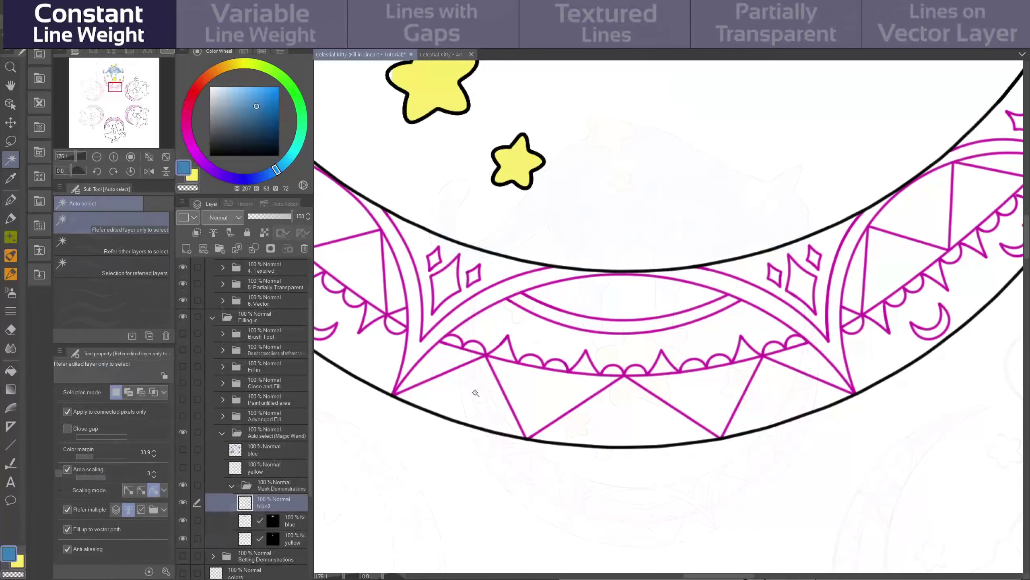
Auto-select the moon's bottom triangles and central lens shape, spray them blue with Running color spray, and deselect
click(628, 422)
shift+click(637, 295)
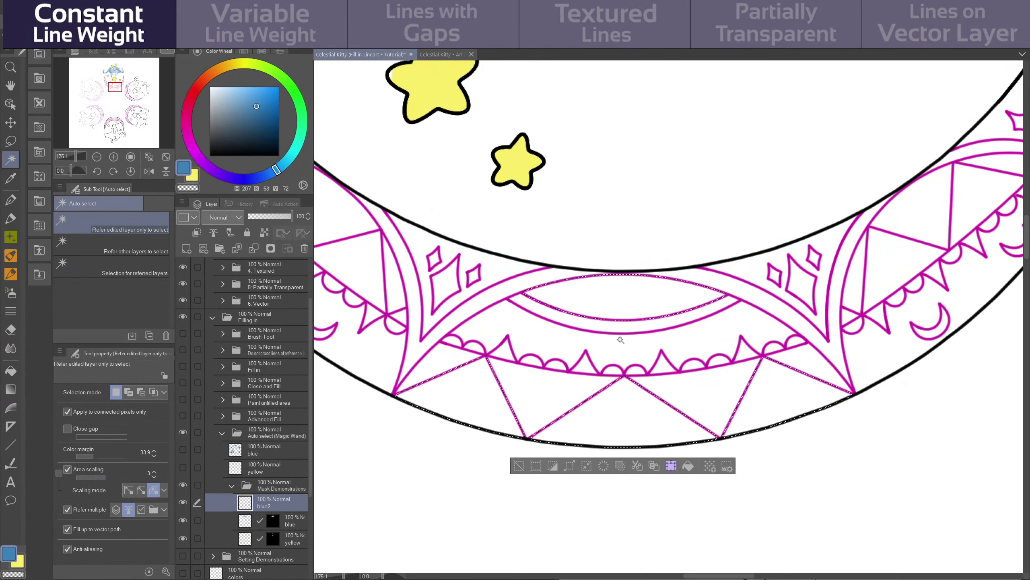
key(b)
mouse_move(417, 390)
mouse_down()
mouse_move(517, 422)
mouse_move(688, 421)
mouse_move(852, 379)
mouse_up()
drag(540, 296, 714, 298)
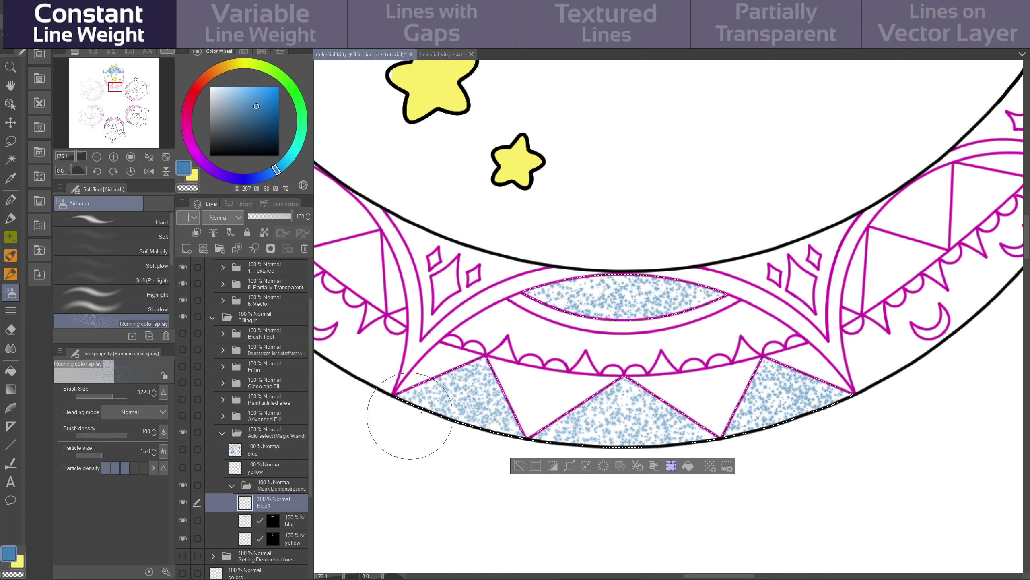
key(ctrl+d)
Restore the moon selection, spray over the first bottom triangle in blue and yellow, and clear the sprayed paint
key(w)
scroll(282, 552, up, 4)
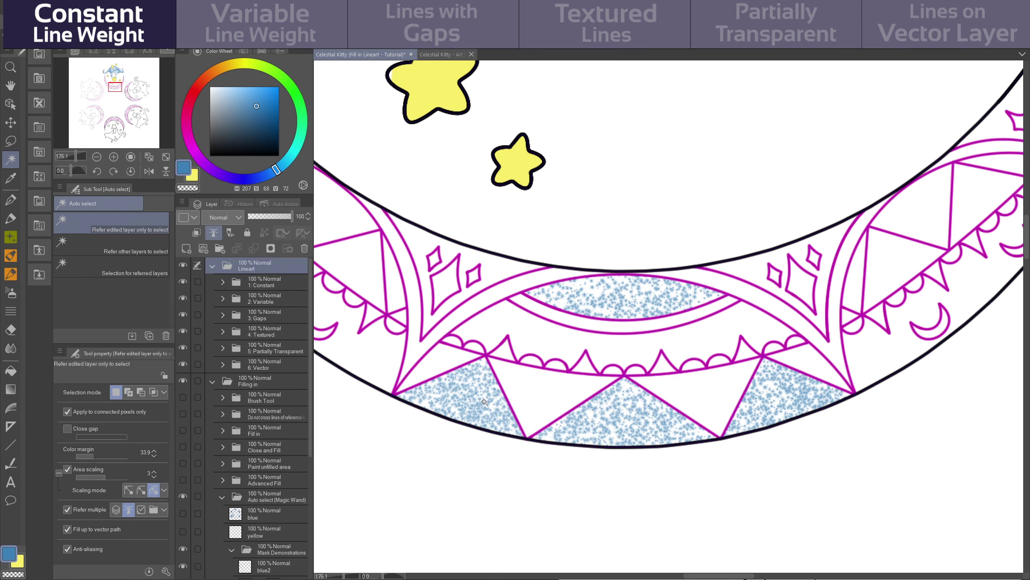
key(ctrl+shift+d)
key(b)
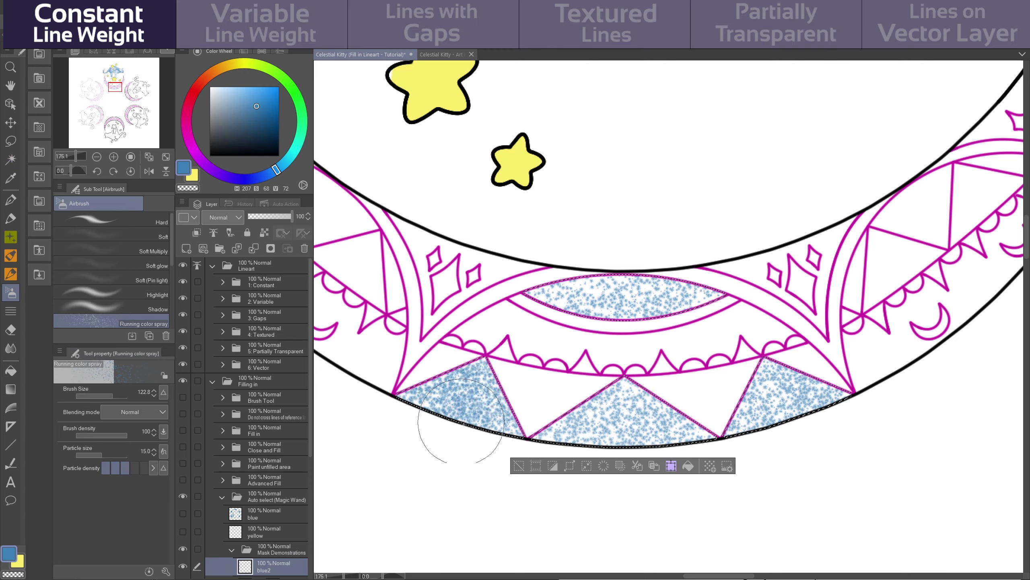
key(x)
mouse_move(458, 405)
mouse_down()
mouse_move(782, 414)
mouse_move(442, 482)
mouse_up()
key(Delete)
Mask the blue2 layer to the moon's bottom triangles and central lens, and spray them blue with Running color spray
key(w)
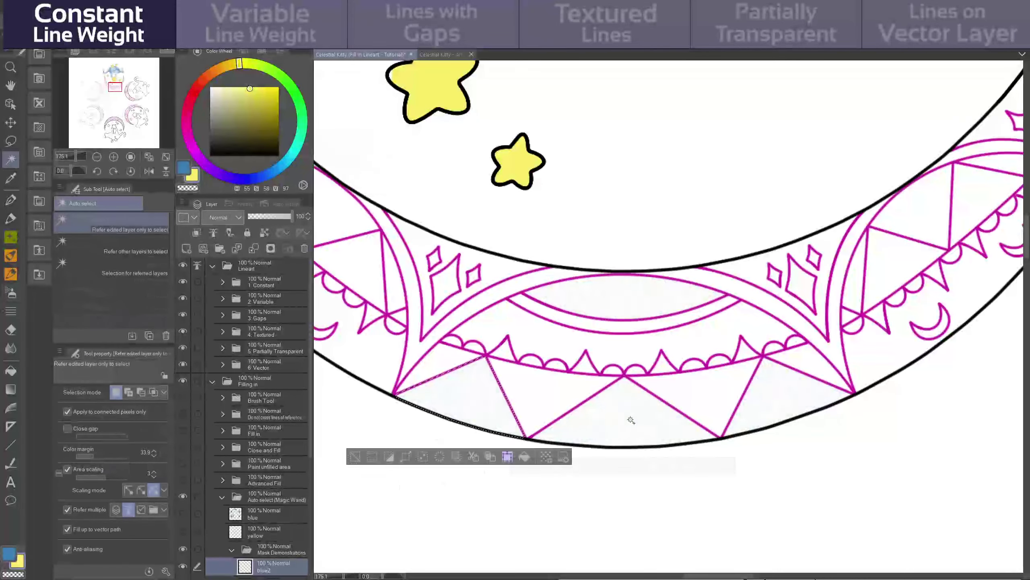
click(270, 248)
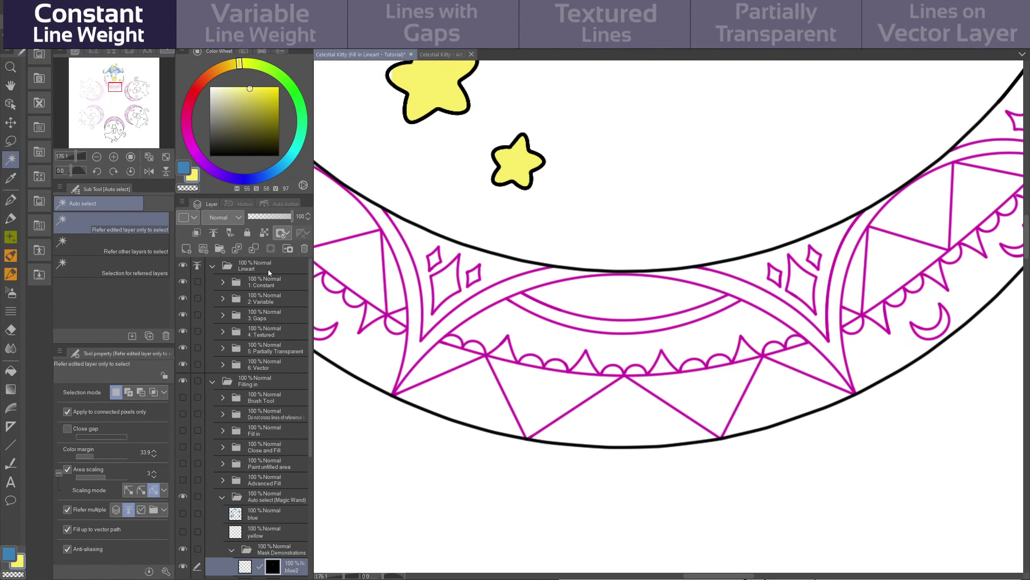
key(b)
key(x)
mouse_move(447, 401)
mouse_down()
mouse_move(791, 389)
mouse_move(539, 431)
mouse_up()
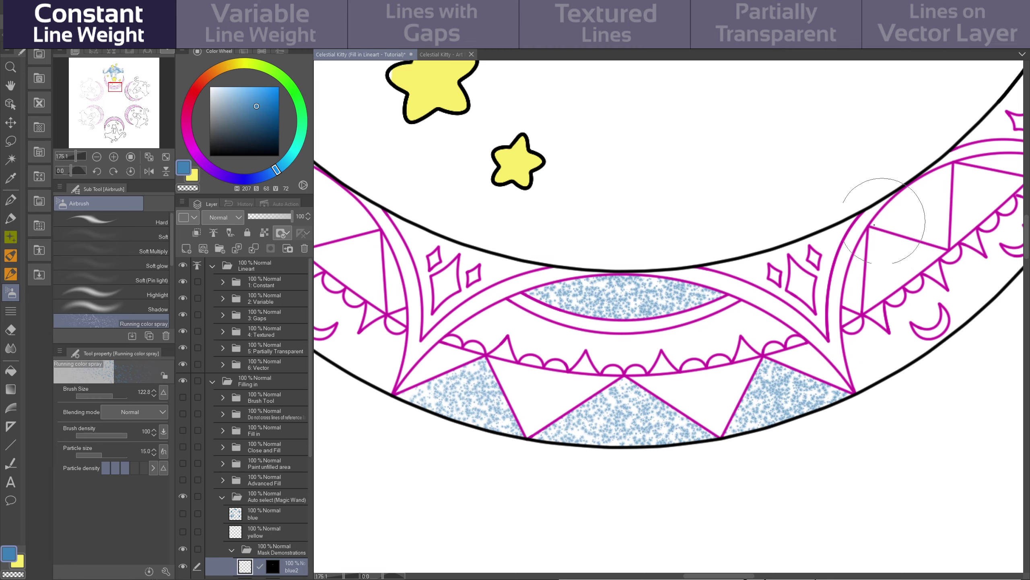
drag(681, 288, 576, 298)
Clear the yellow paint from the small stars on the yellow layer
scroll(278, 494, down, 3)
click(291, 556)
key(Delete)
Spray yellow over the masked triangles and lens on the blue2 layer
click(279, 519)
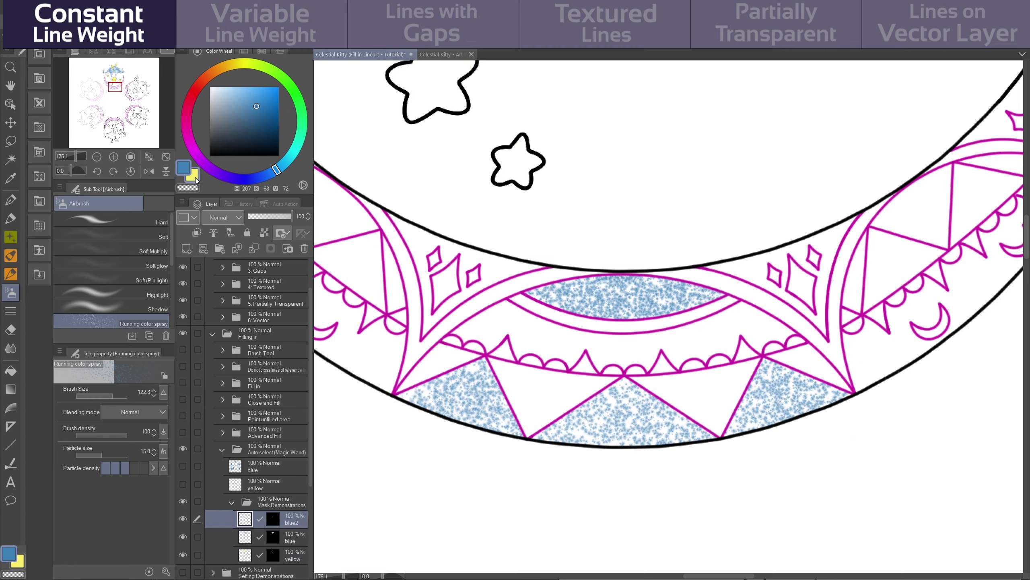
key(x)
drag(592, 390, 609, 430)
drag(609, 431, 827, 418)
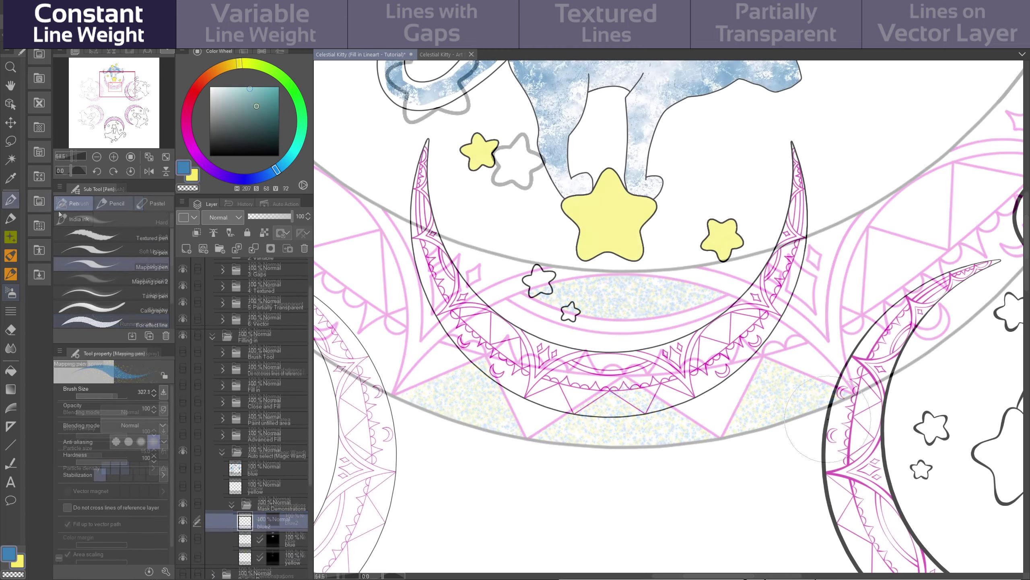
Paint roughly over the whole constant-line moon in blue with the Mapping pen, and add a layer mask to blue2
mouse_move(420, 138)
mouse_down()
mouse_move(507, 393)
mouse_move(755, 361)
mouse_move(807, 134)
mouse_move(794, 130)
mouse_up()
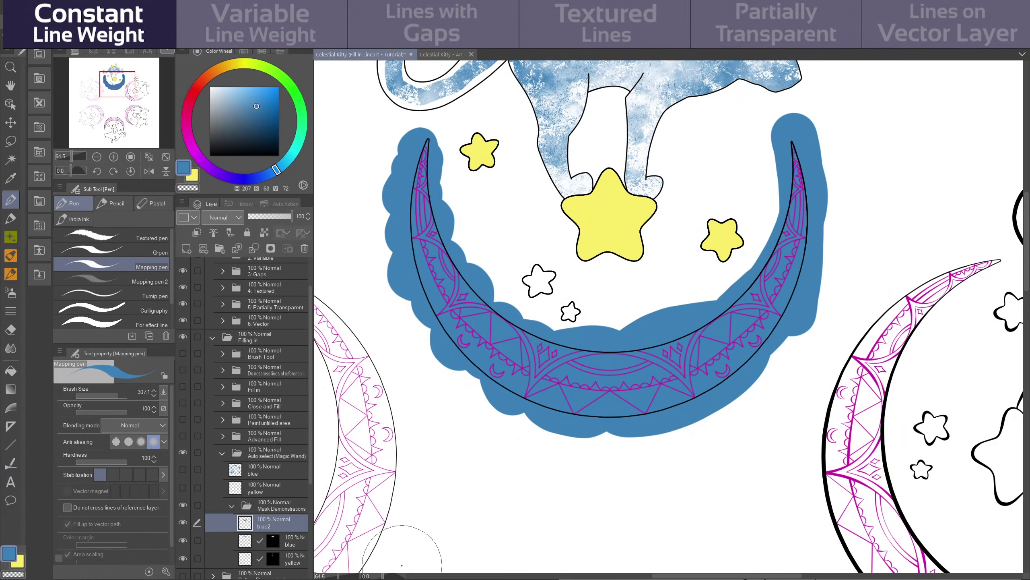
click(271, 249)
Mask out the blue beyond the moon's outer edge using the Rough eraser and the Mapping pen
key(e)
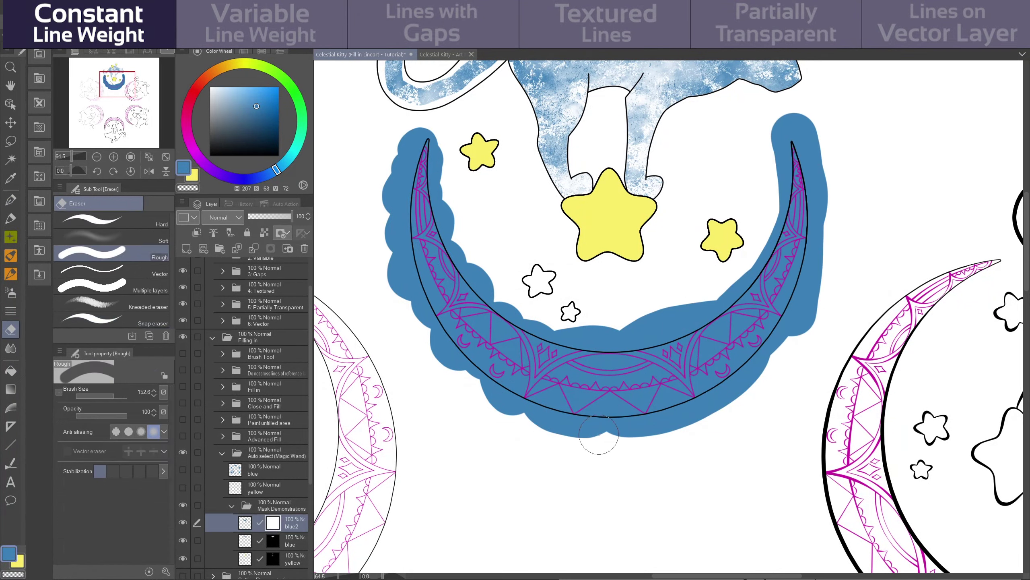
mouse_move(584, 445)
mouse_down()
mouse_move(742, 397)
mouse_move(827, 280)
mouse_up()
drag(407, 312, 395, 153)
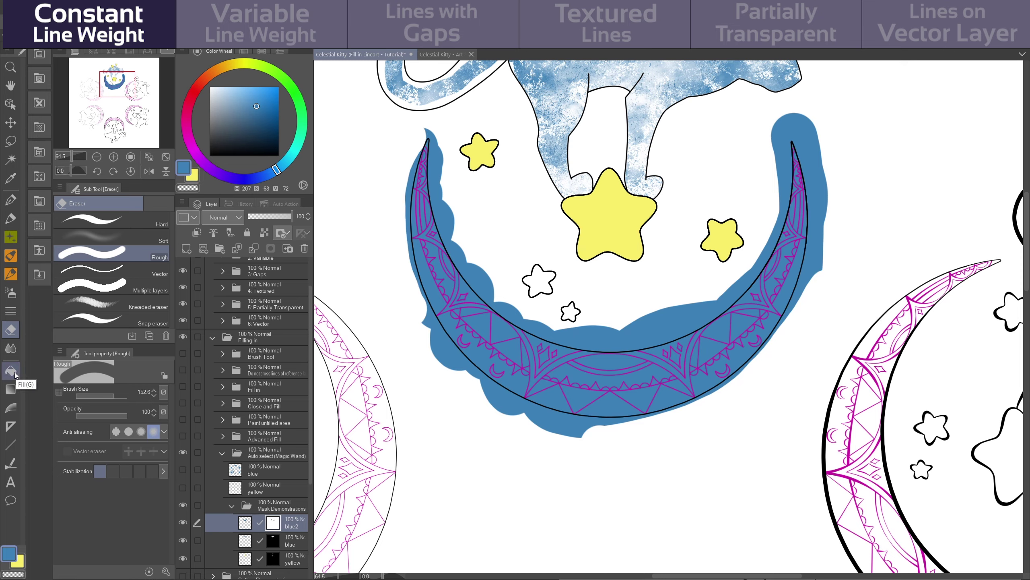
key(p)
drag(704, 419, 717, 413)
mouse_move(467, 388)
mouse_down()
mouse_move(393, 262)
mouse_move(432, 130)
mouse_up()
Mask out the leftover blue around the moon with a transparent Fill at area scaling 3, changing the scaling mode after undoing the first attempt
click(11, 370)
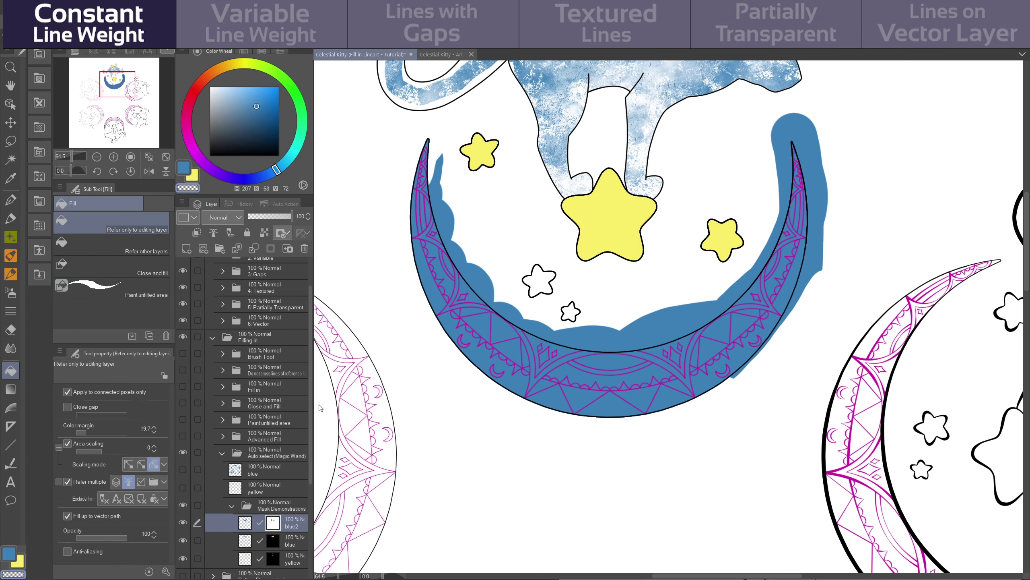
click(635, 339)
key(ctrl+z)
click(128, 465)
click(639, 330)
Mask out the moon's central lens, three bottom triangles and two inner triangles on each side with the transparent Fill
click(612, 361)
click(553, 399)
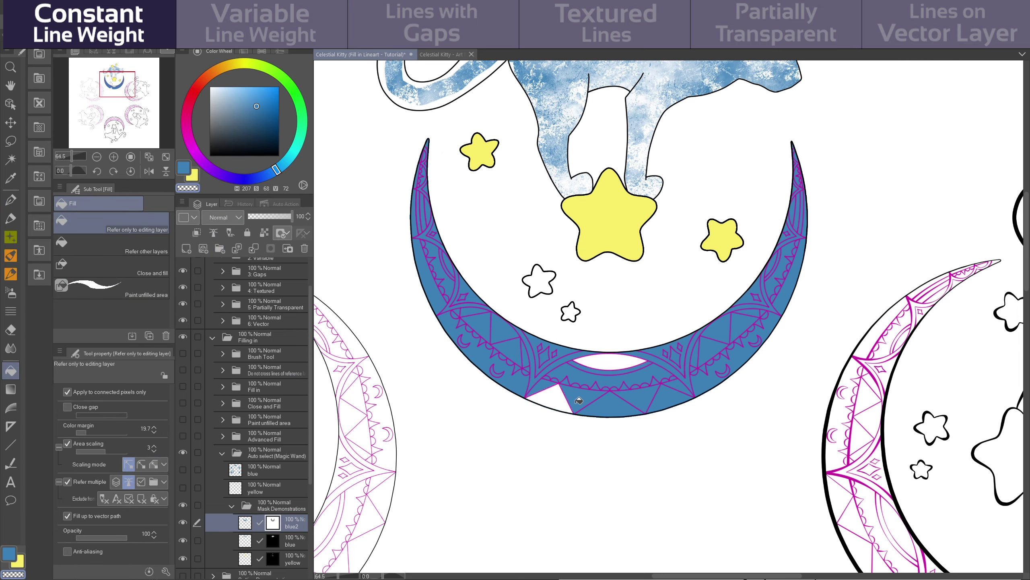
click(610, 405)
click(667, 398)
click(709, 349)
click(741, 324)
click(481, 324)
click(511, 349)
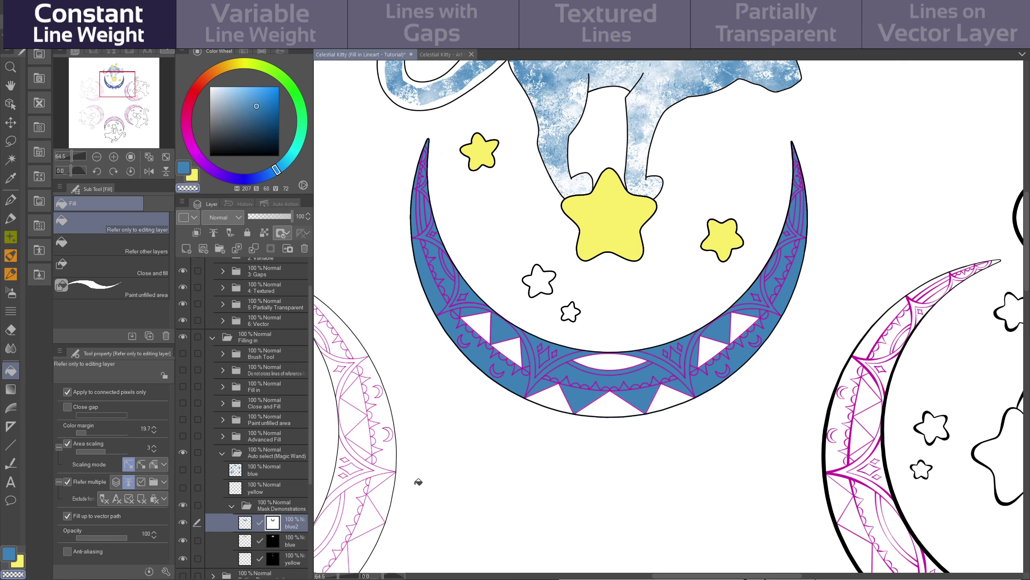
Disable the blue2 layer's mask and enable it again
right_click(275, 522)
click(353, 443)
right_click(274, 522)
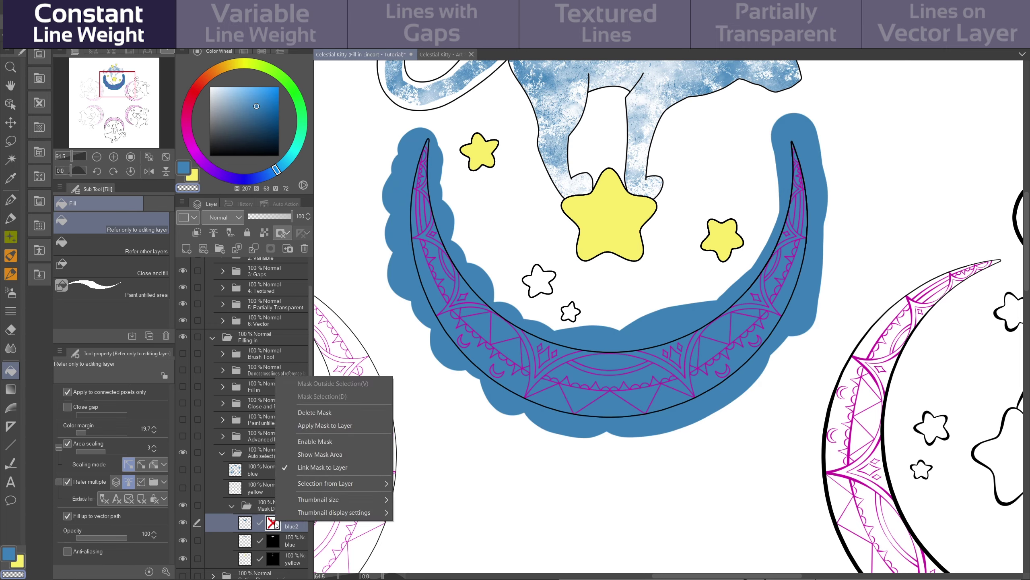
click(356, 441)
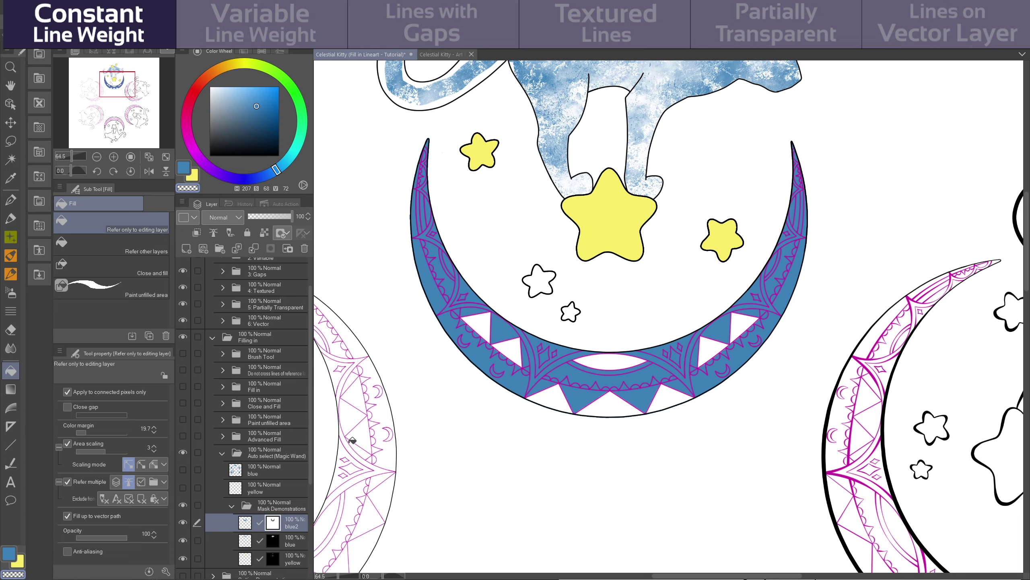
Paint the moon's upper-left inner triangle back into the blue2 mask with the Mapping pen
key(p)
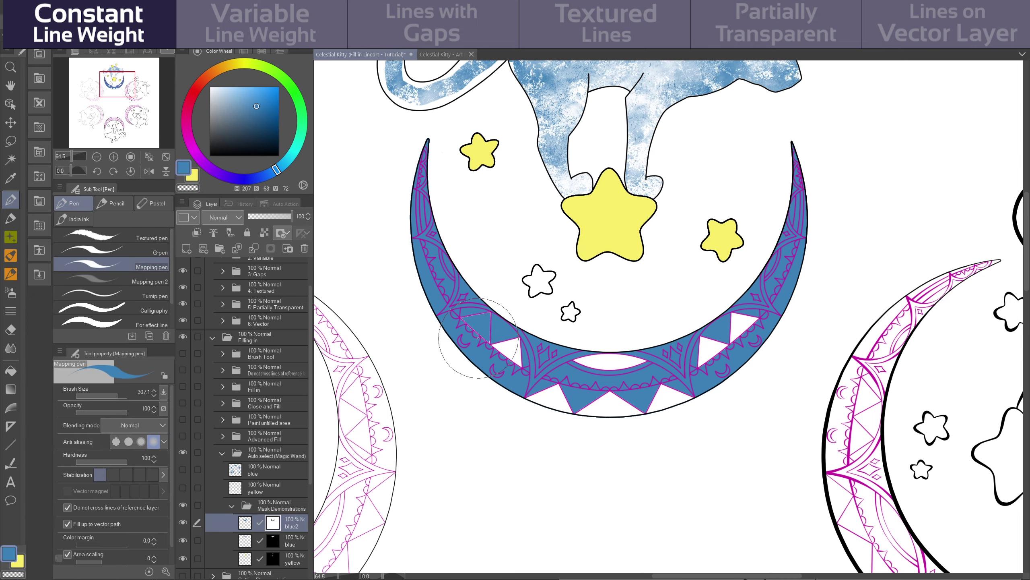